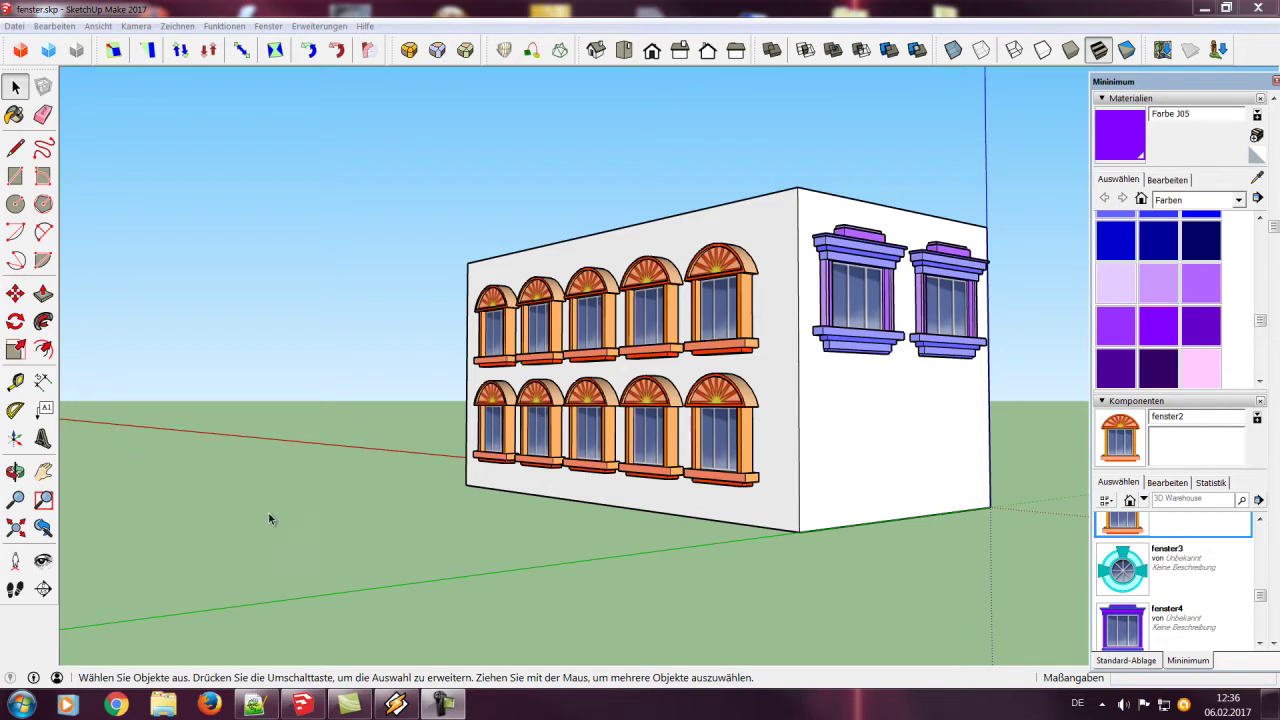
Orbit to face the purple-window wall and open the window component for editing
mouse_move(985, 540)
middle_mouse_down()
mouse_move(503, 566)
mouse_move(333, 594)
middle_mouse_up()
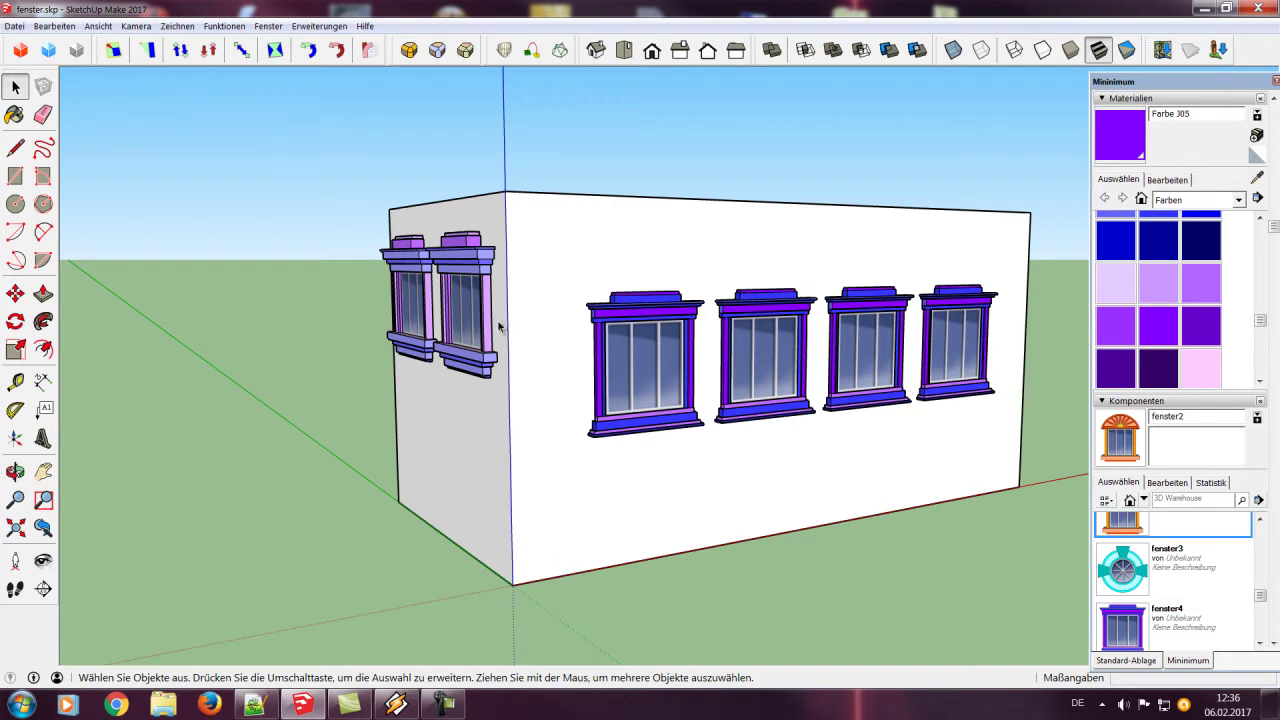
scroll(494, 320, "up", 1)
scroll(494, 320, "up", 2)
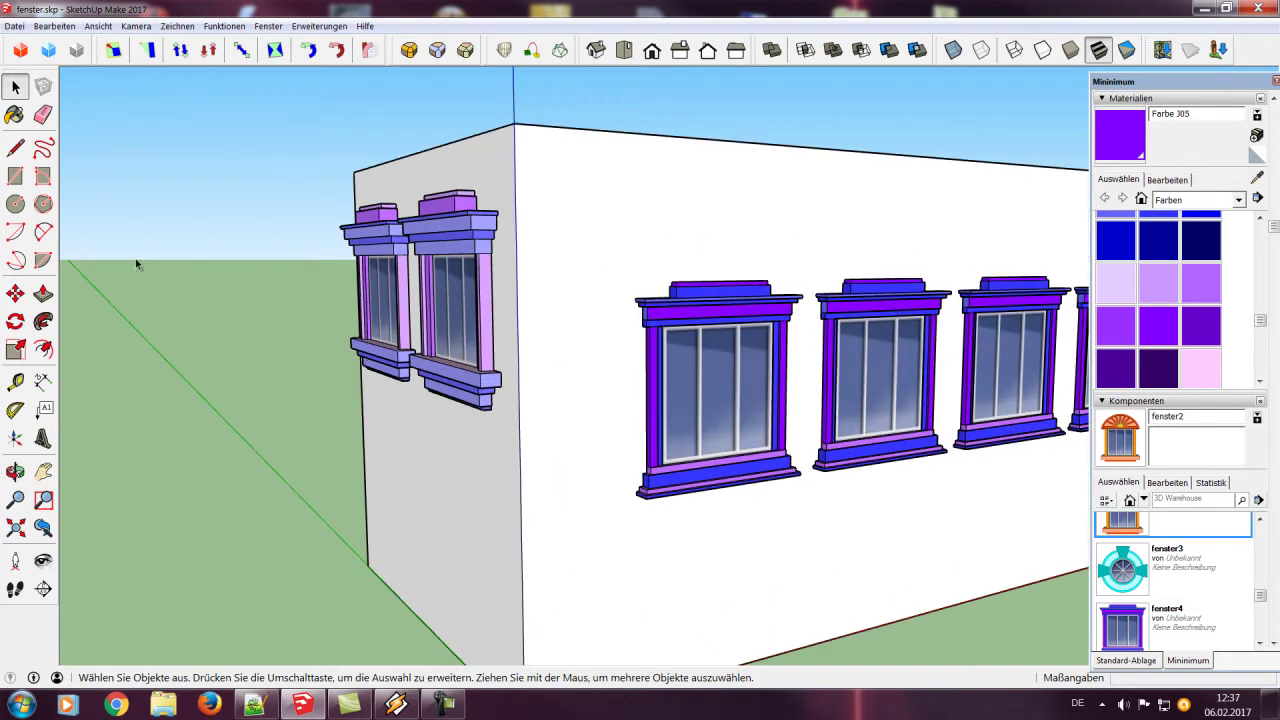
middle_click_drag(136, 263, 525, 268)
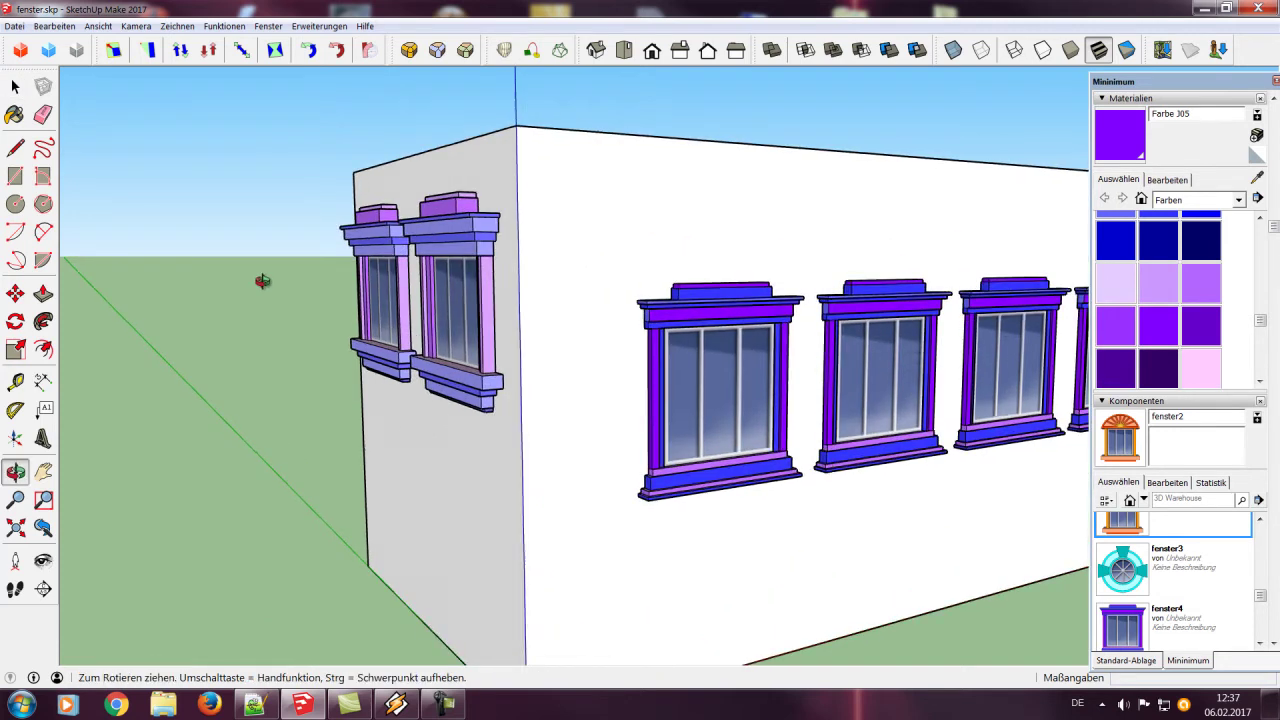
double_click(576, 236)
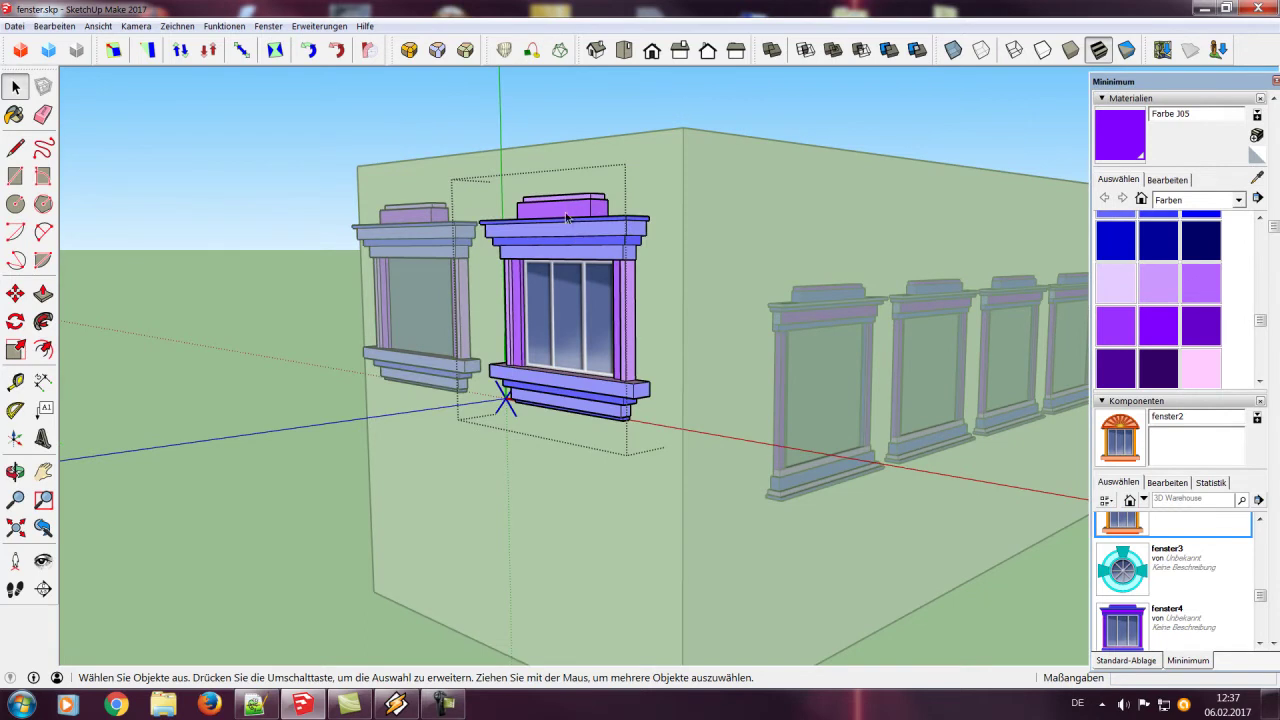
Paint the window's stepped crown in the lighter purple Farbe J04 and exit the component
left_click(565, 232)
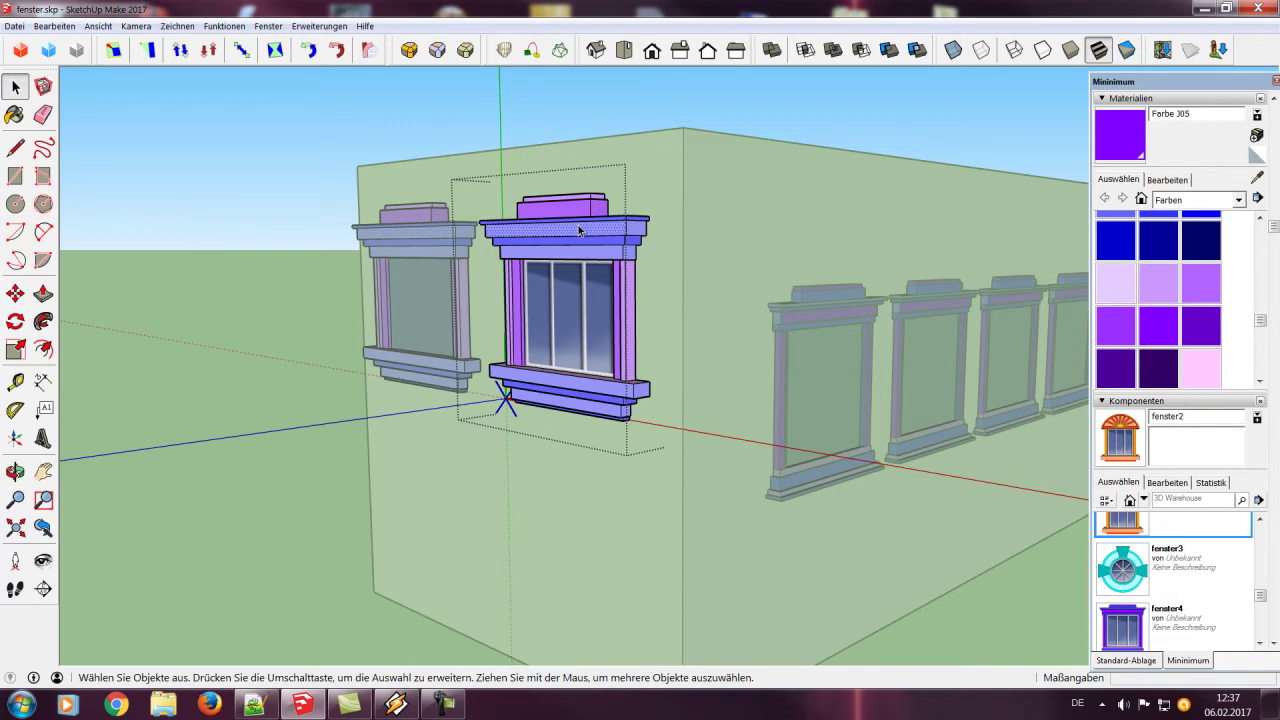
left_click(1118, 325)
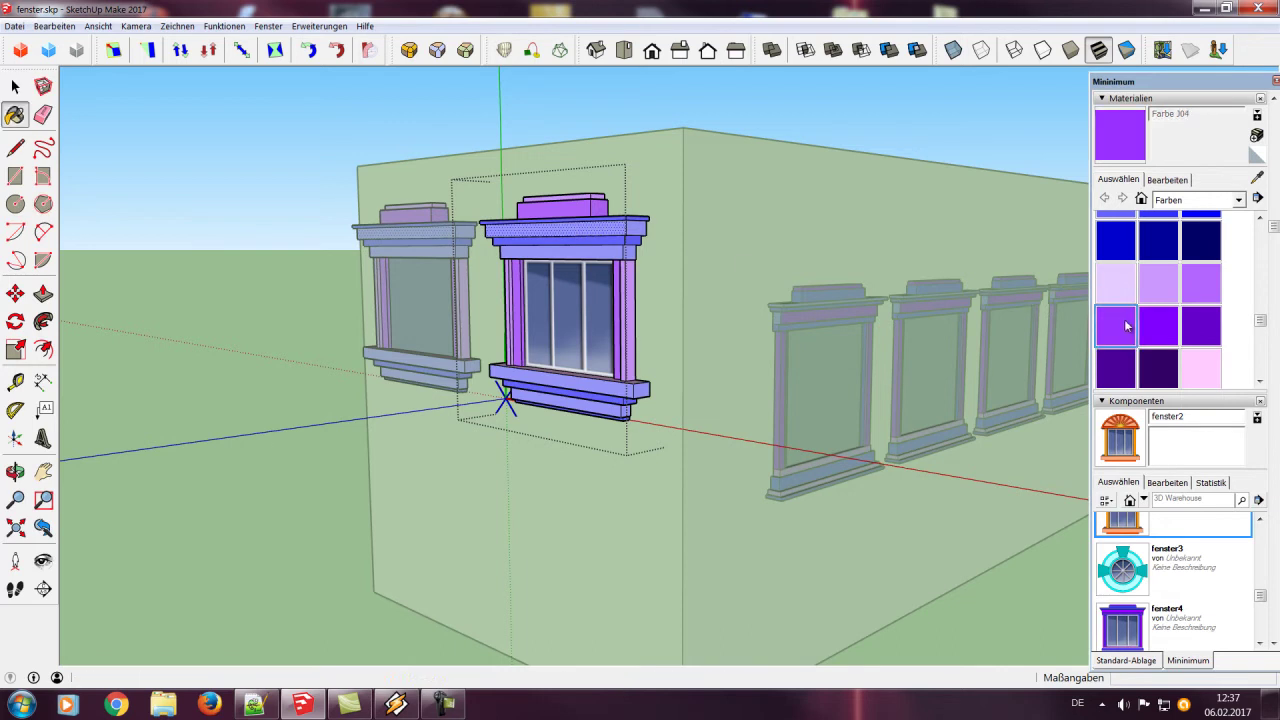
left_click(567, 221)
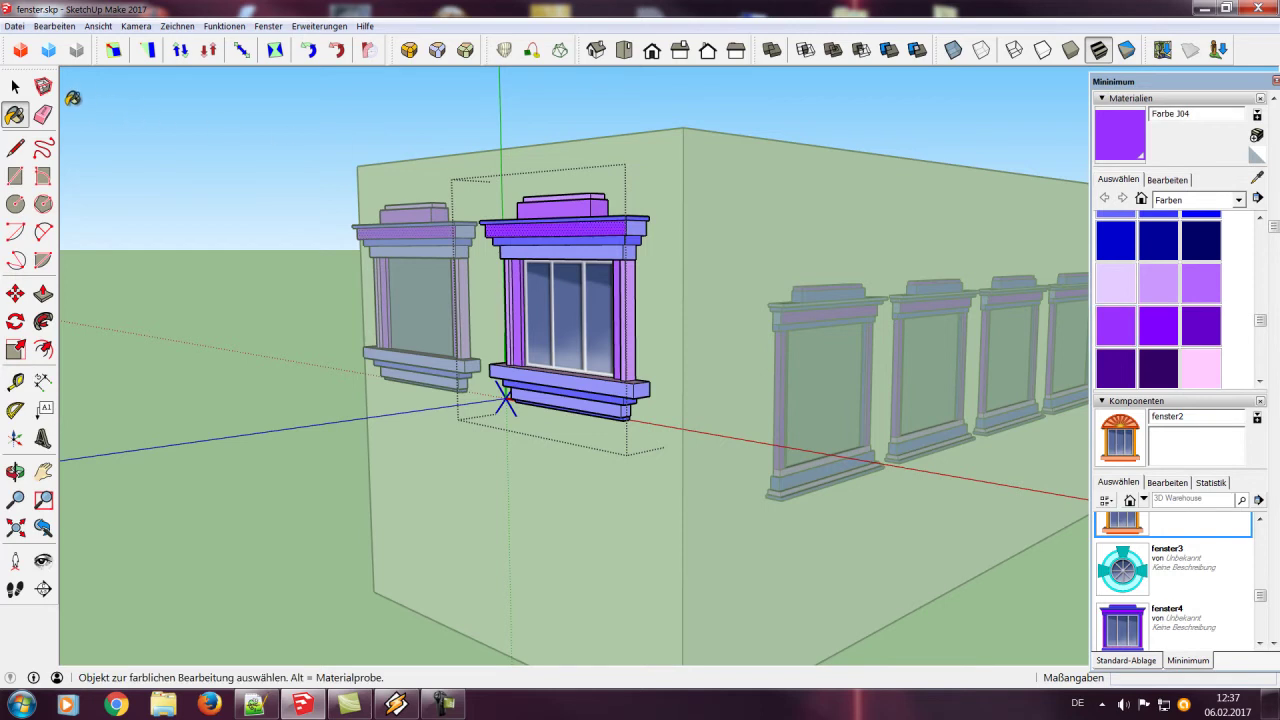
left_click(15, 87)
left_click(243, 218)
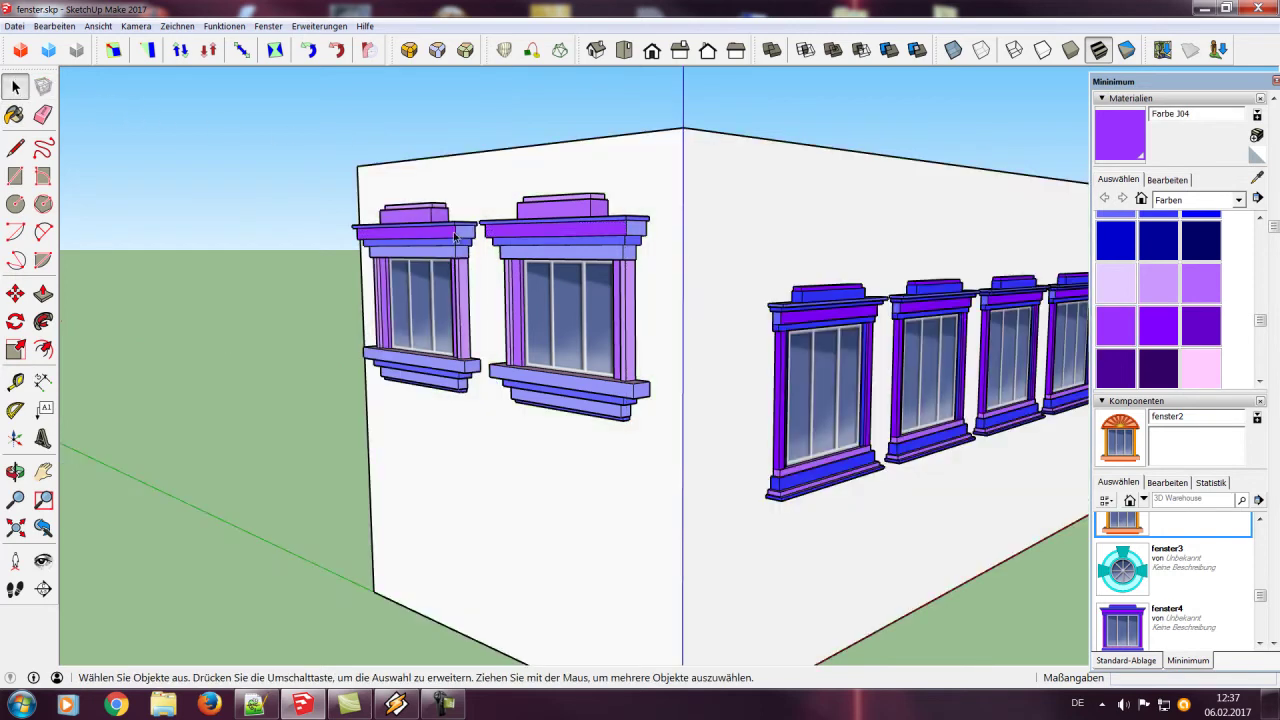
Orbit around the building to bring the arched-window wall forward from above
middle_click_drag(381, 250, 827, 283)
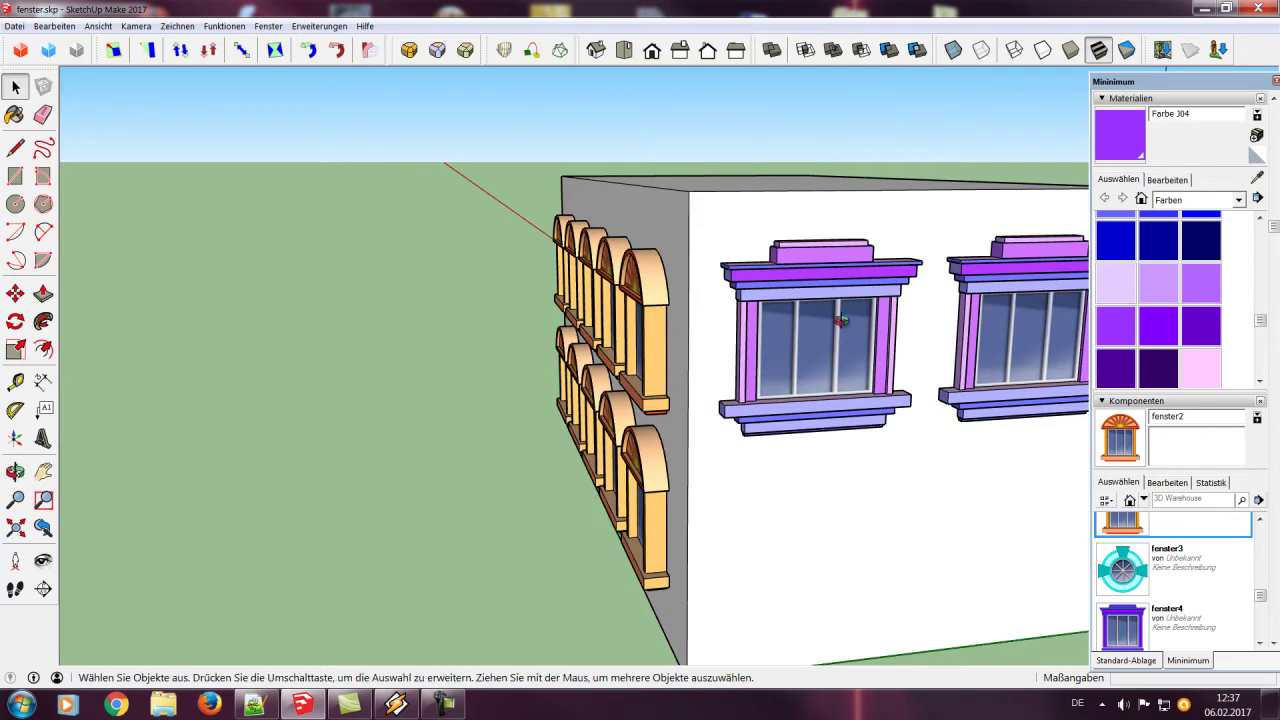
middle_click_drag(841, 320, 425, 290)
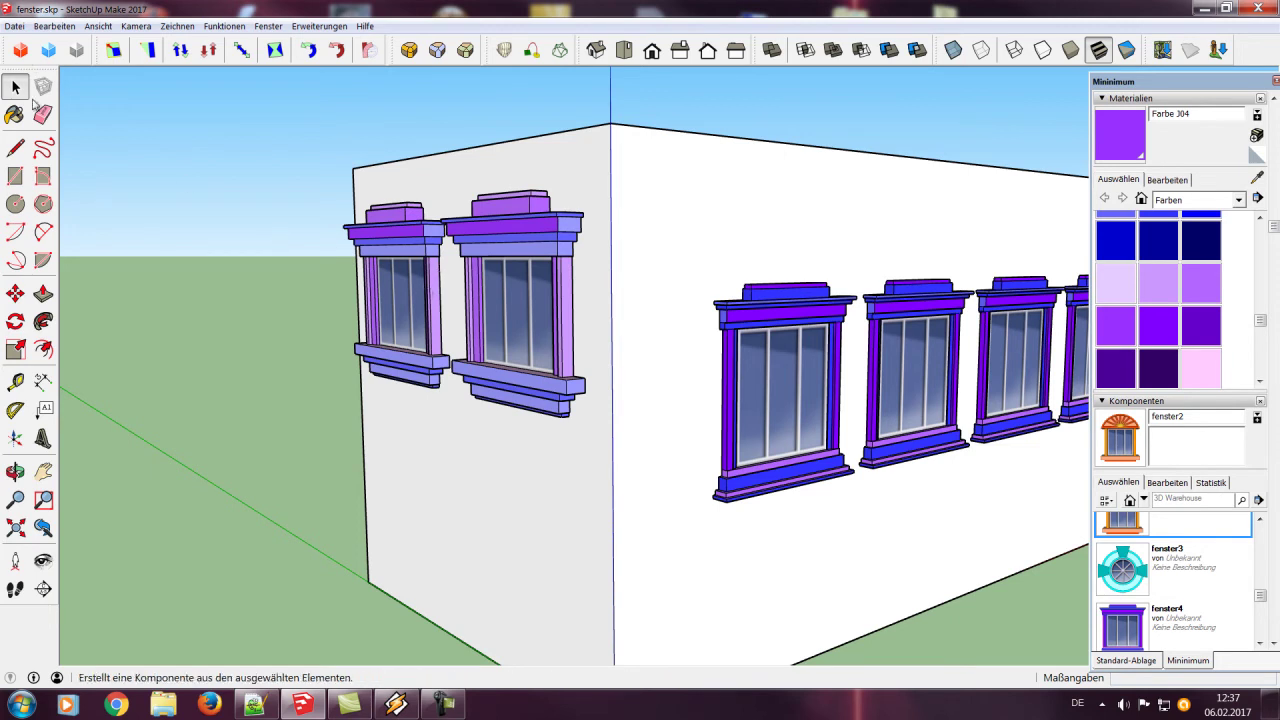
scroll(630, 370, "down", 4)
scroll(642, 415, "down", 2)
mouse_move(870, 526)
middle_mouse_down()
mouse_move(866, 471)
mouse_move(1037, 551)
mouse_move(792, 521)
middle_mouse_up()
mouse_move(877, 512)
middle_mouse_down()
mouse_move(1086, 491)
mouse_move(357, 463)
mouse_move(943, 437)
middle_mouse_up()
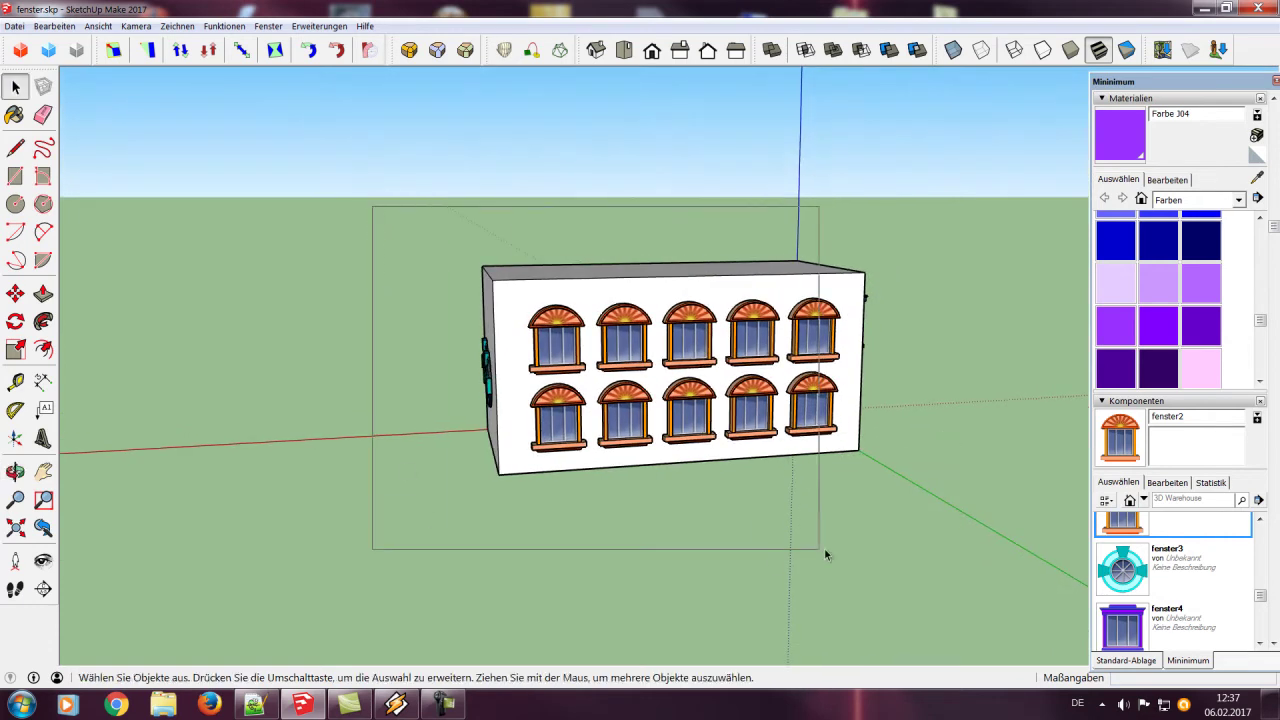
Delete the whole building and draw a ground rectangle starting at the origin
left_click_drag(374, 291, 966, 537)
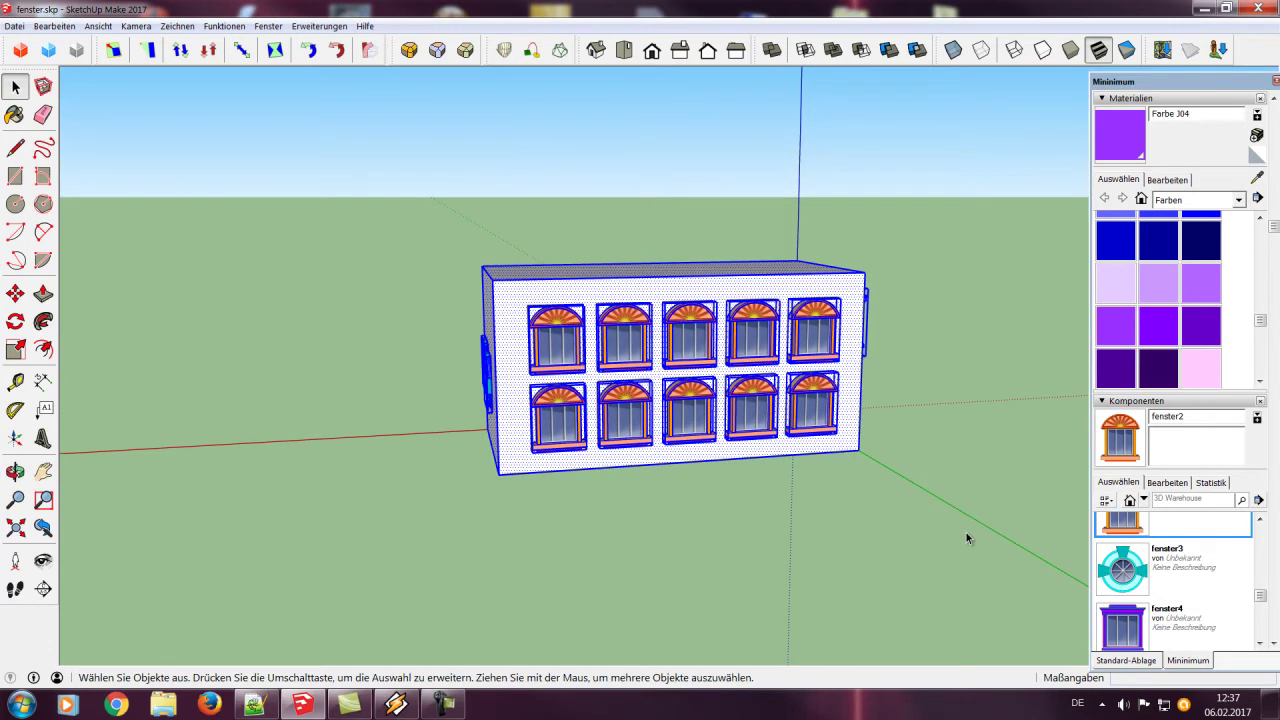
key("Delete")
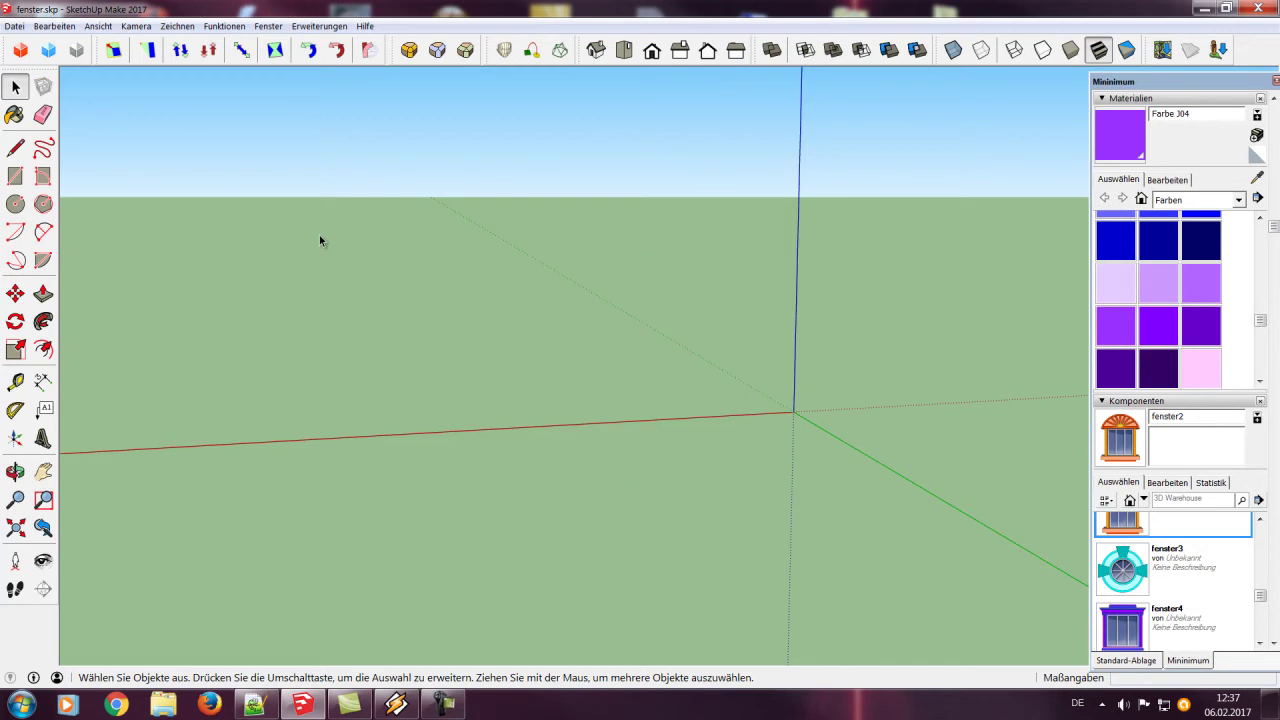
left_click(15, 176)
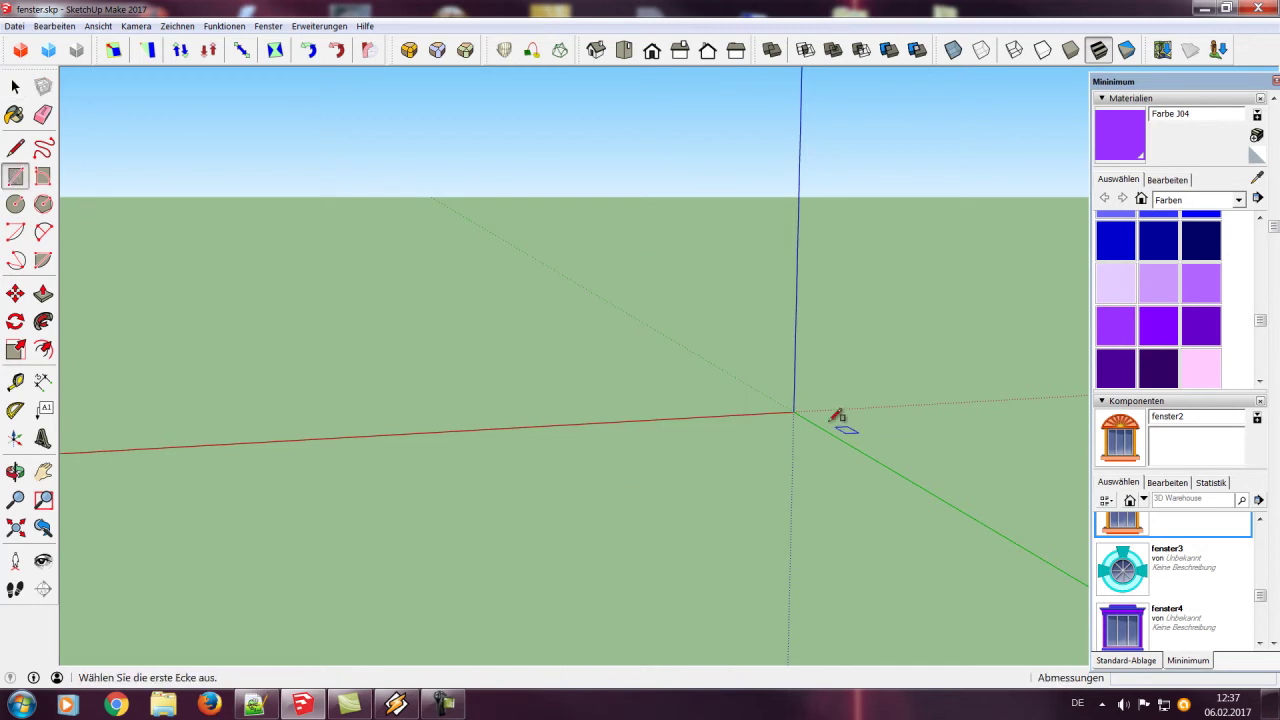
left_click(793, 411)
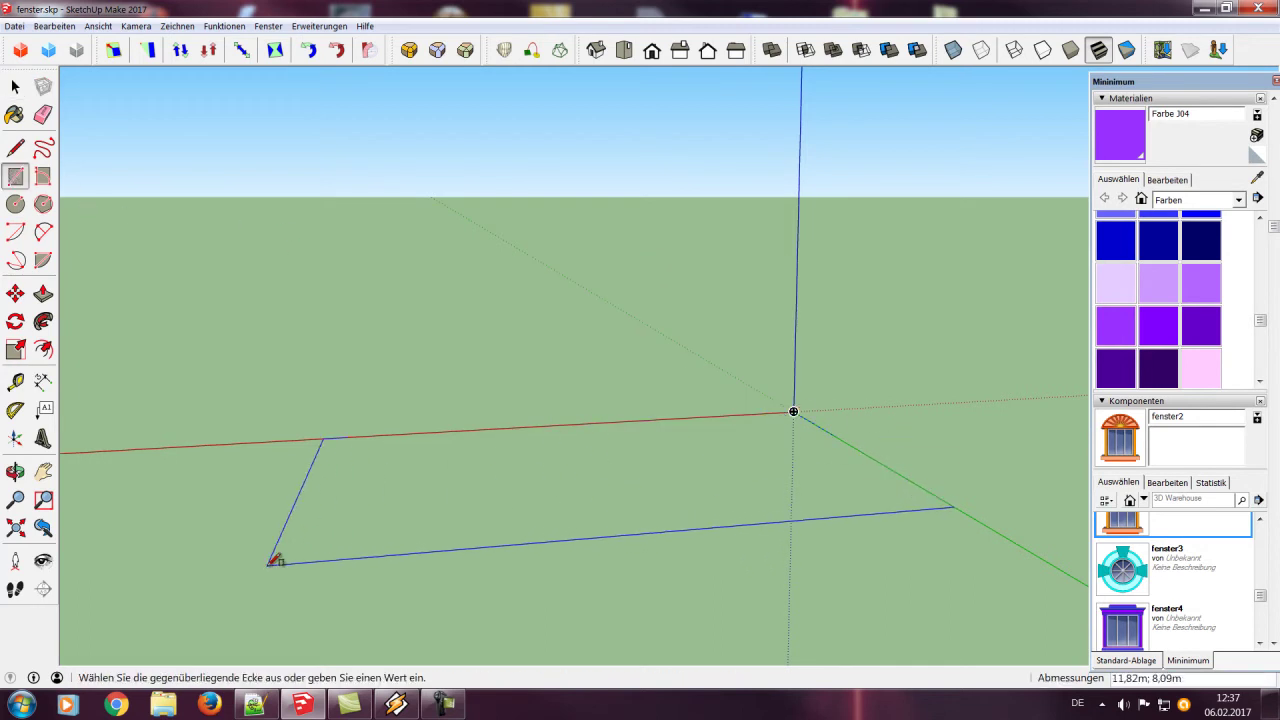
left_click(267, 565)
Push/Pull the rectangle up into a block 11.82 m by 8.09 m, 5.92 m tall
left_click(43, 293)
left_click_drag(530, 530, 489, 186)
left_click(15, 87)
left_click(16, 88)
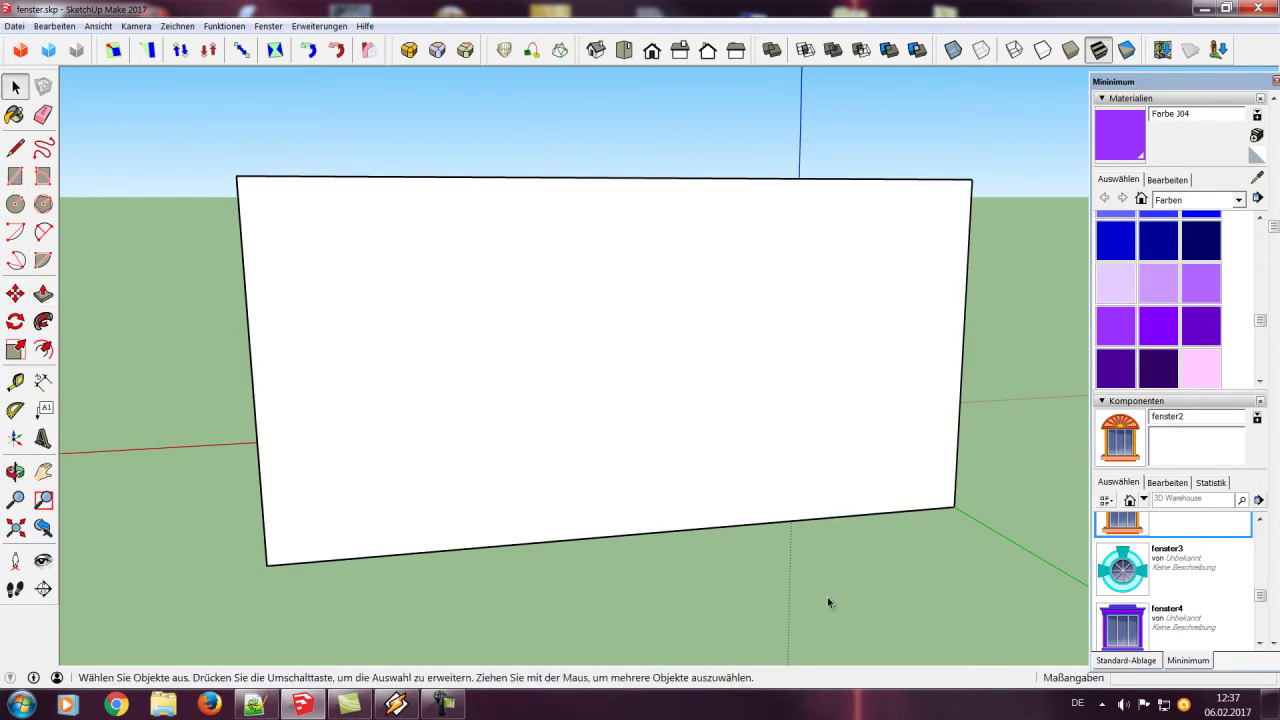
middle_click_drag(857, 614, 760, 608)
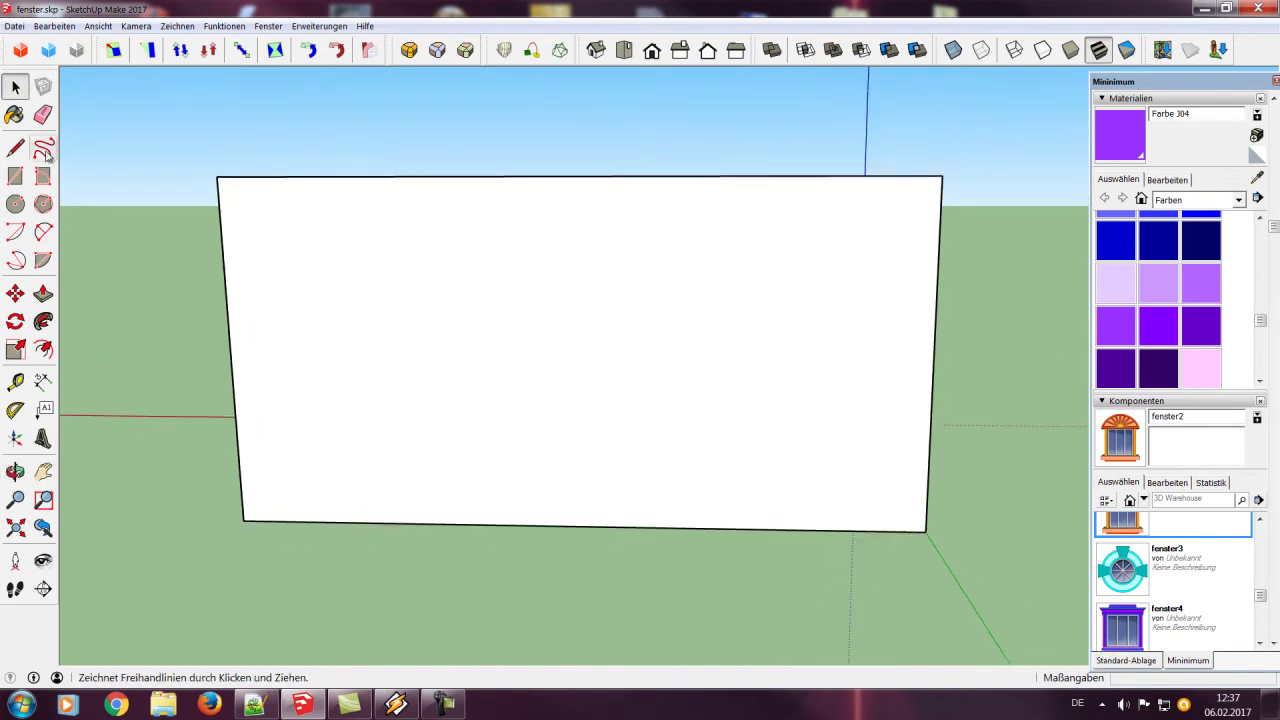
Draw a square window rectangle on the wall face
left_click(15, 176)
left_click(299, 238)
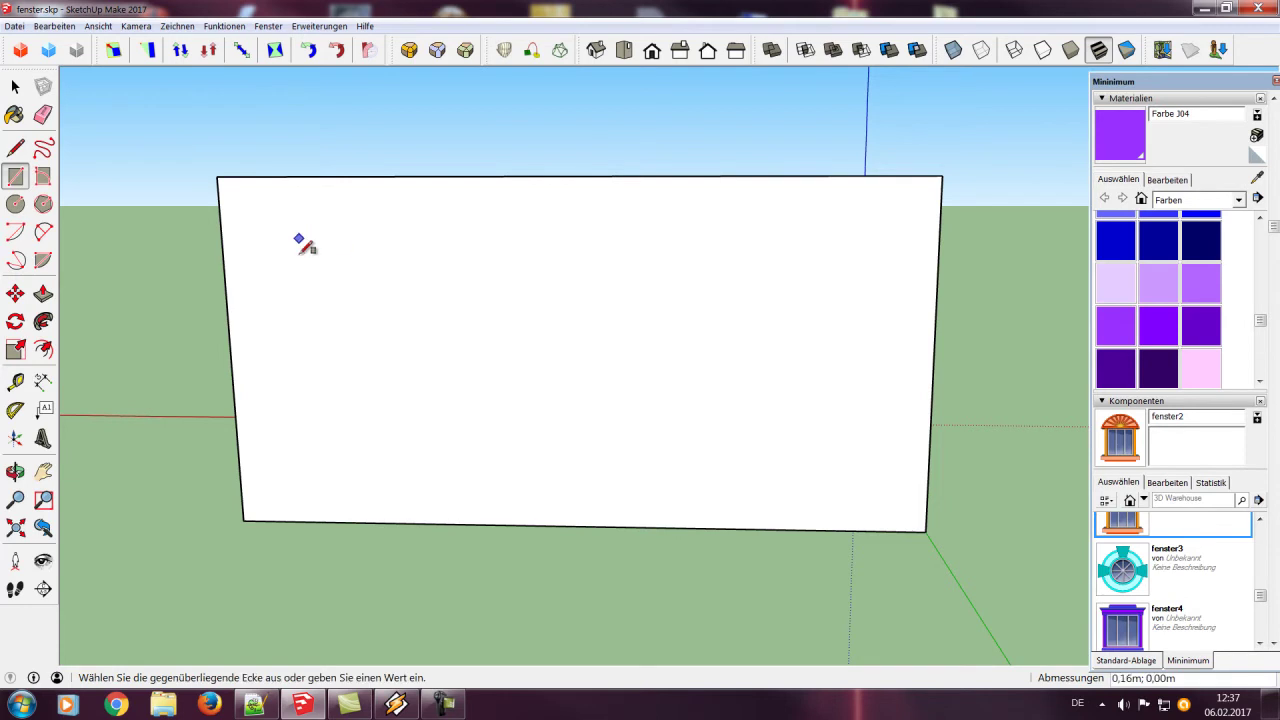
left_click(410, 351)
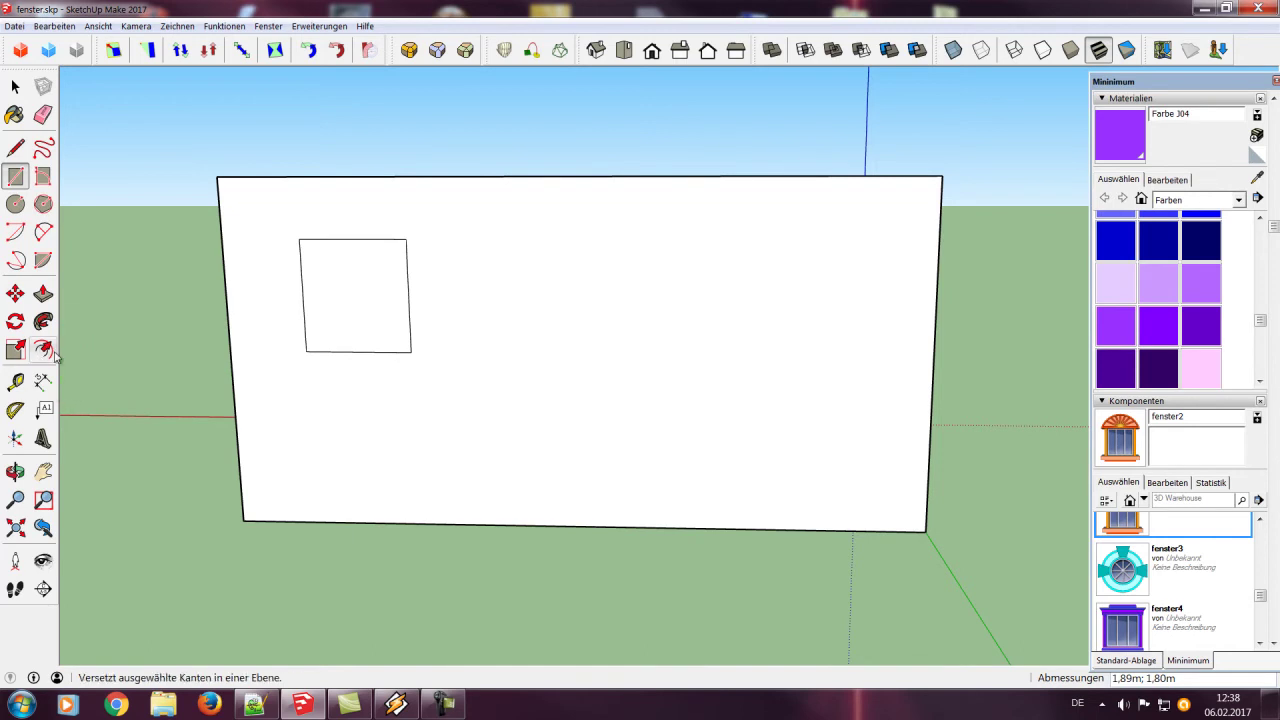
Offset the window outline outward twice to create the first two frame bands
left_click(44, 350)
scroll(472, 330, "up", 3)
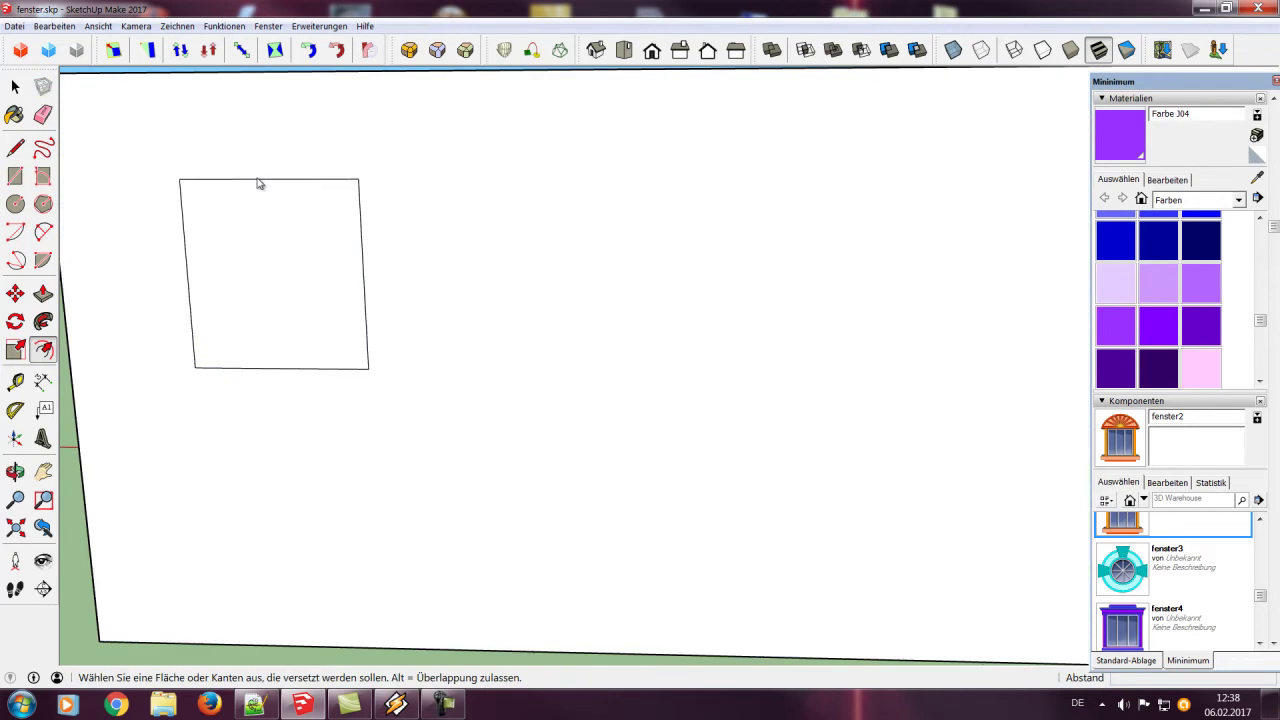
scroll(260, 186, "up", 2)
left_click(265, 182)
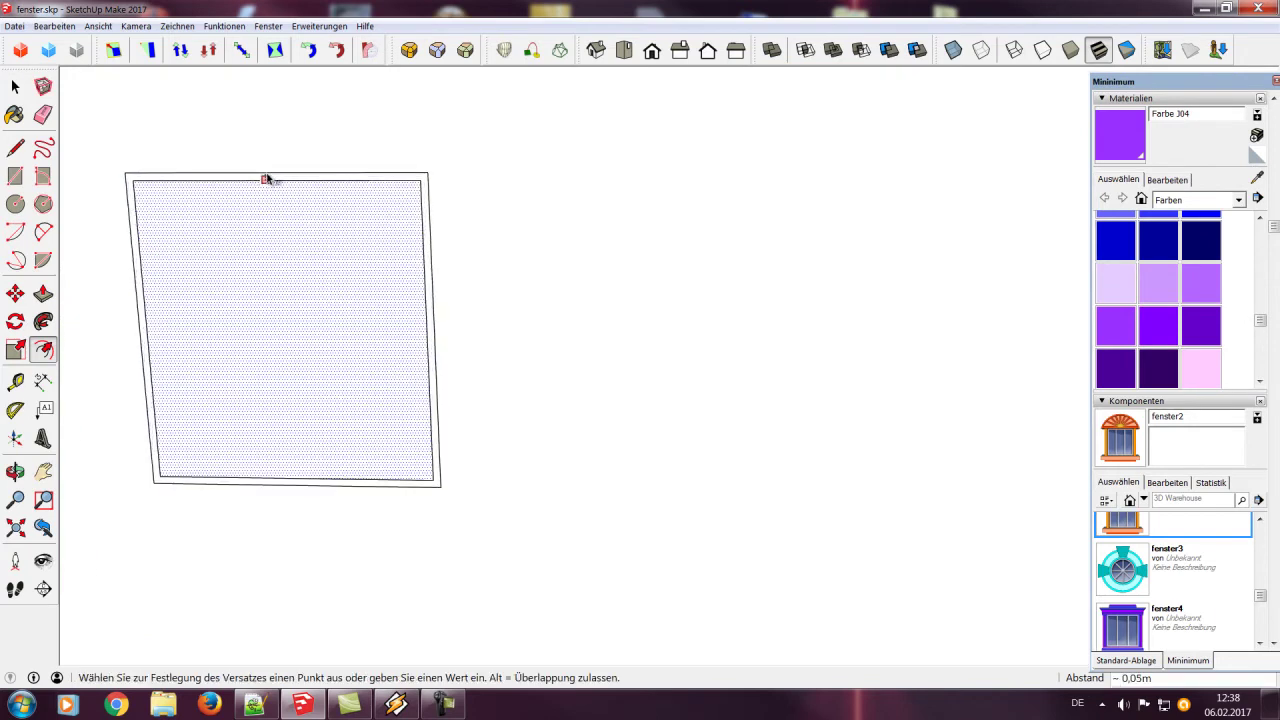
left_click(268, 177)
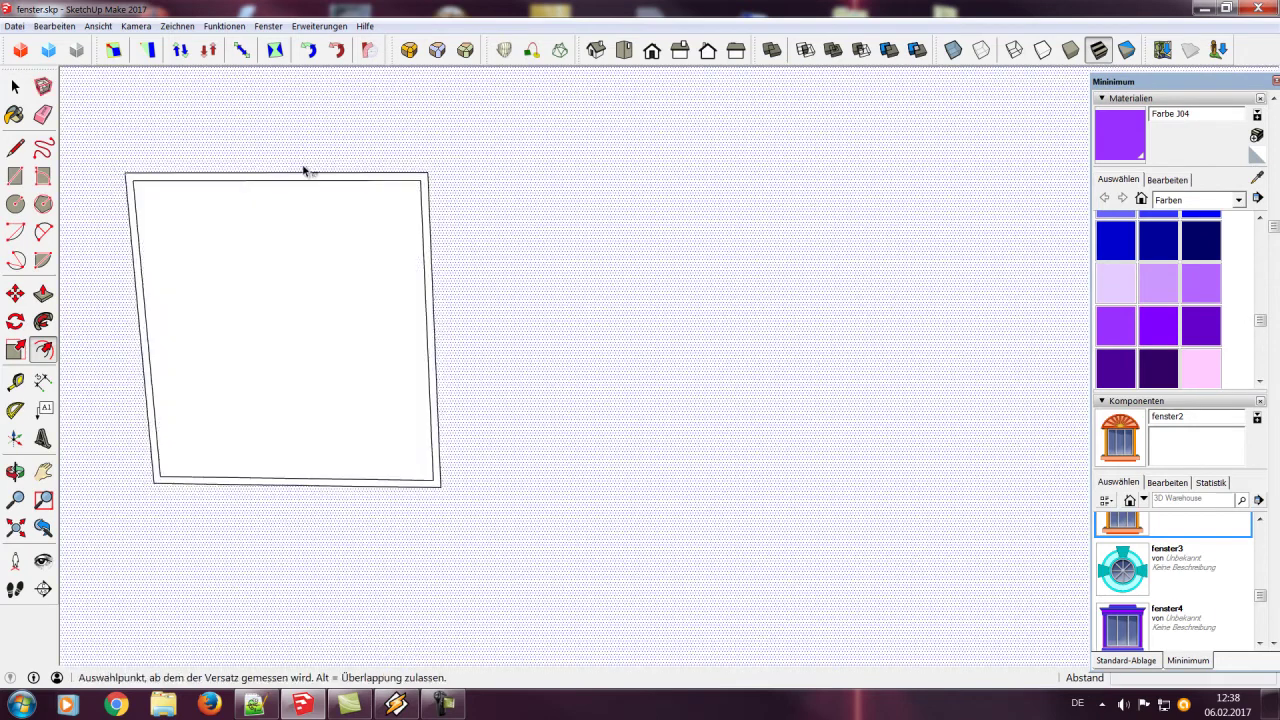
scroll(320, 160, "up", 2)
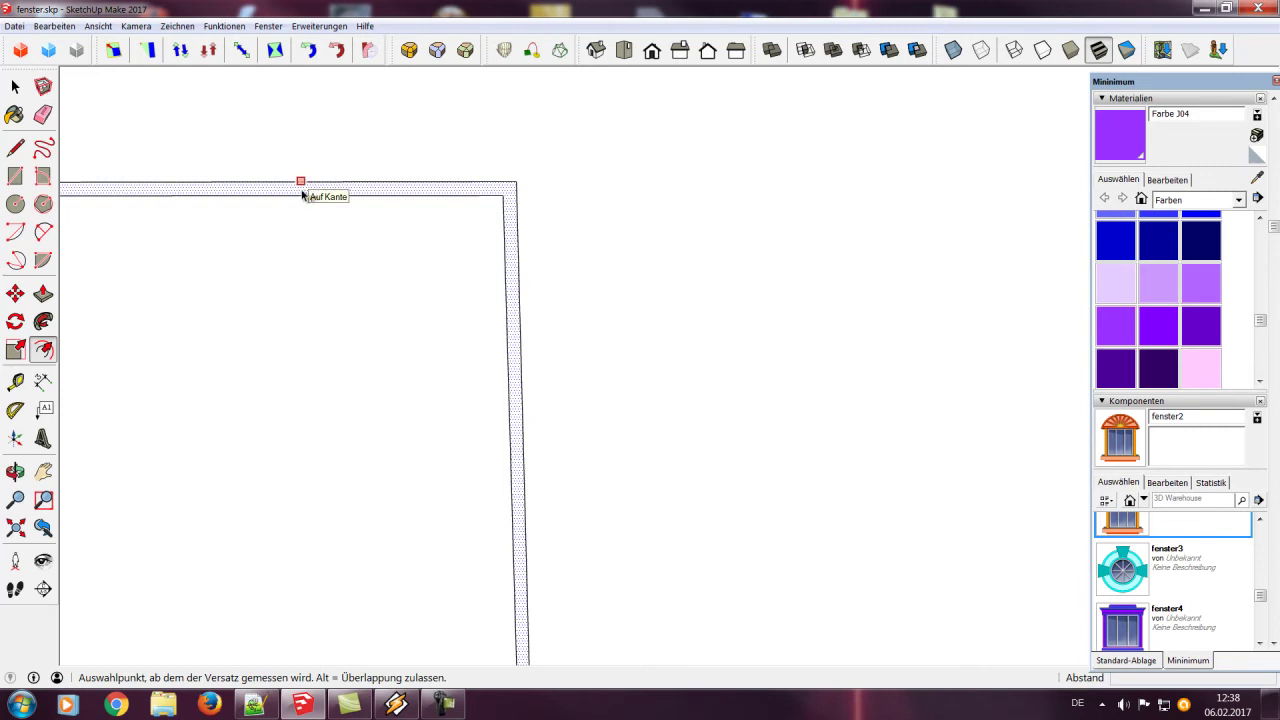
left_click(303, 195)
left_click(302, 148)
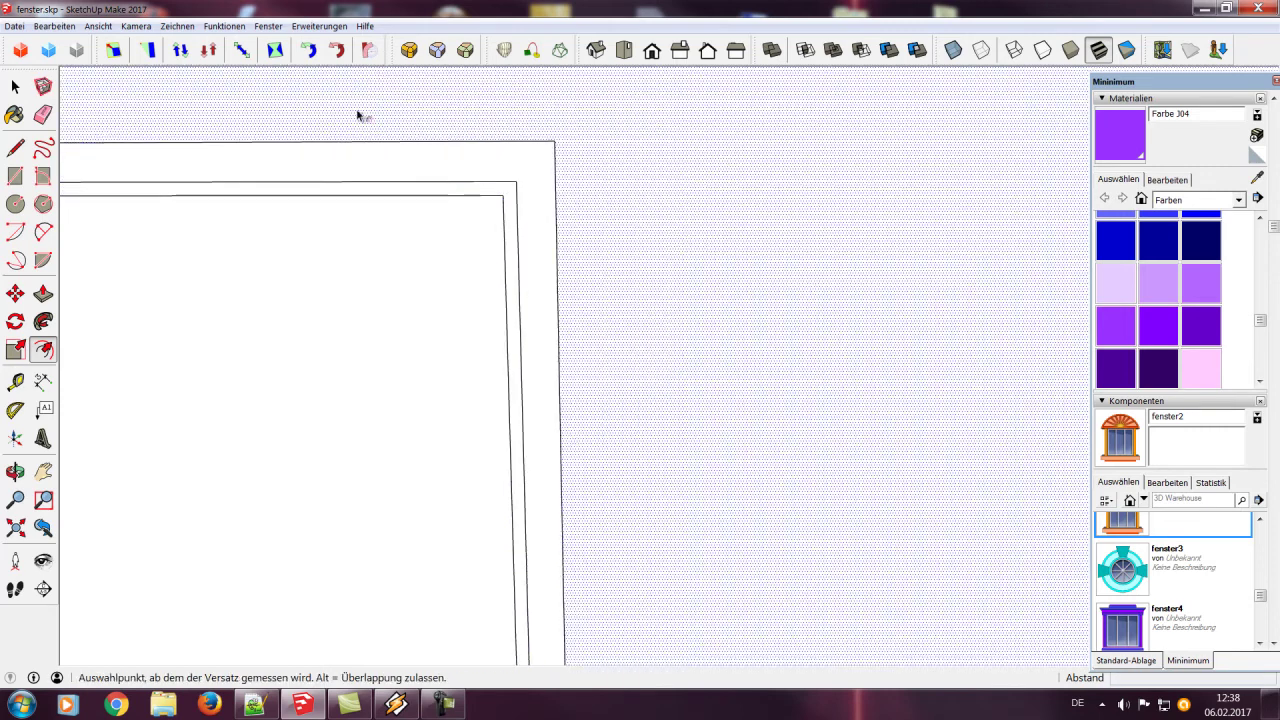
Add a third and fourth outward offset band around the window
left_click(344, 142)
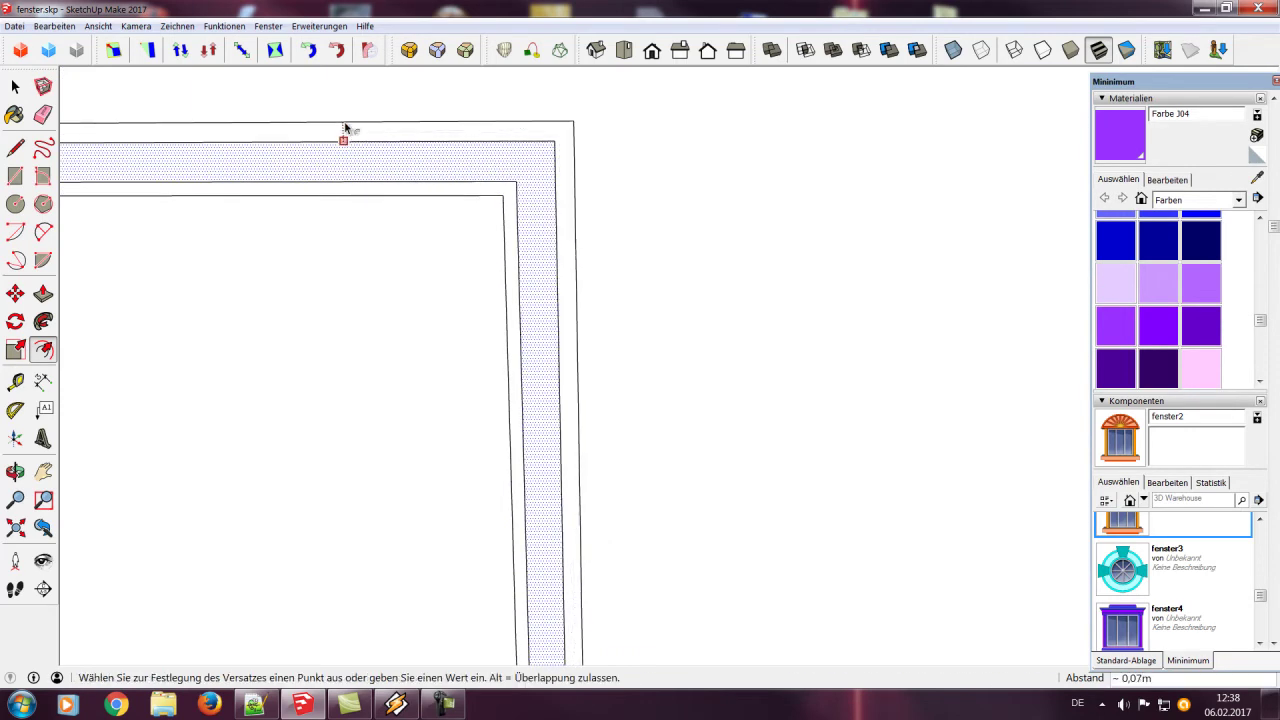
left_click(346, 118)
scroll(379, 145, "up", 2)
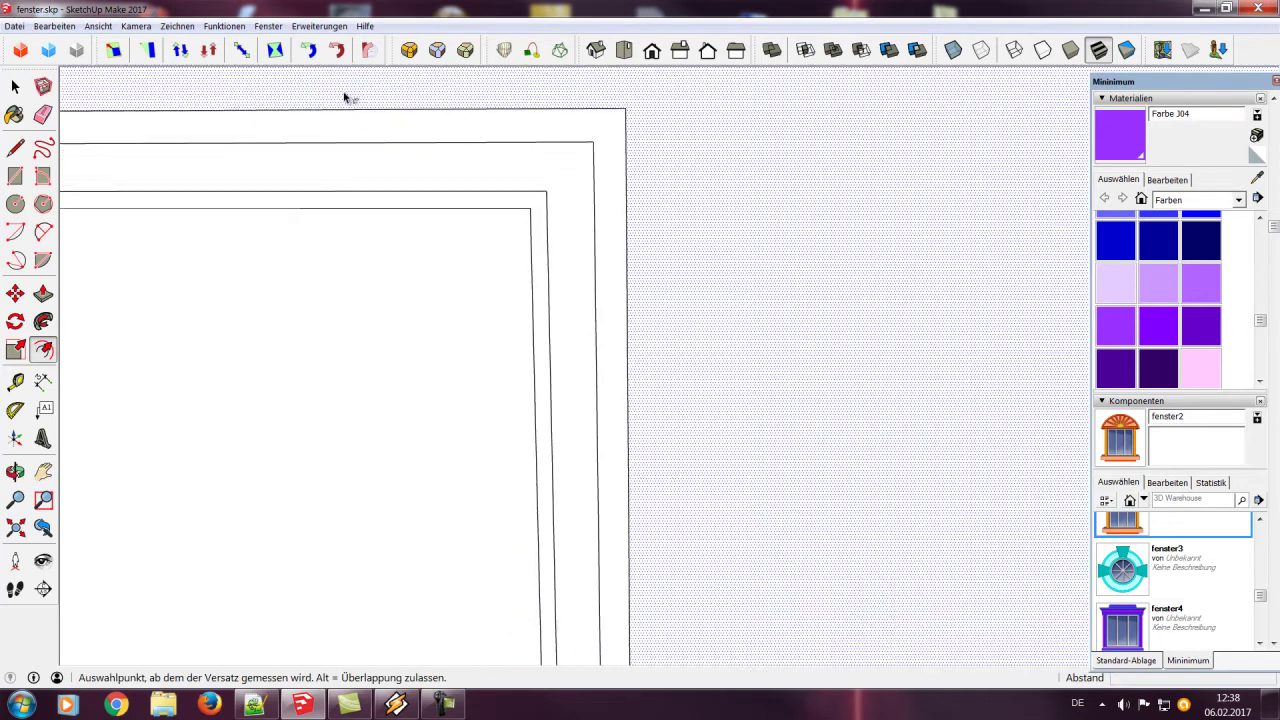
left_click(336, 109)
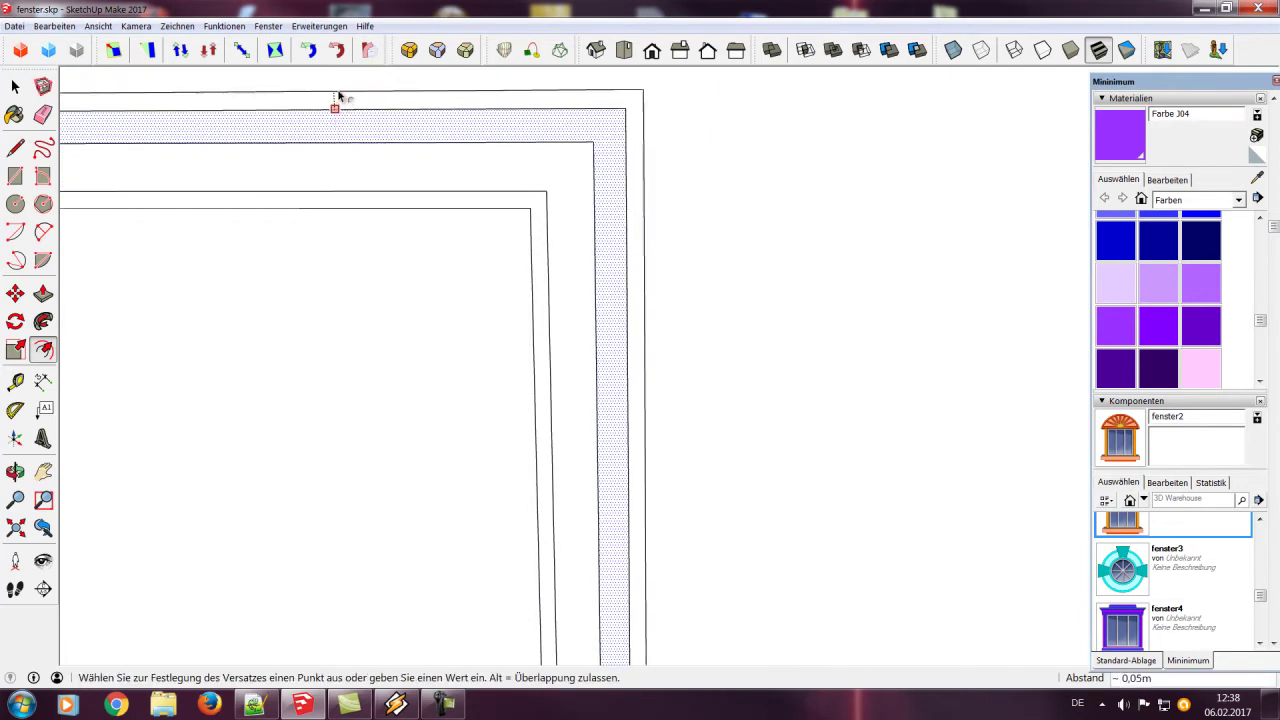
left_click(336, 102)
scroll(620, 248, "up", 1)
scroll(620, 248, "down", 2)
scroll(617, 257, "down", 2)
scroll(351, 170, "up", 2)
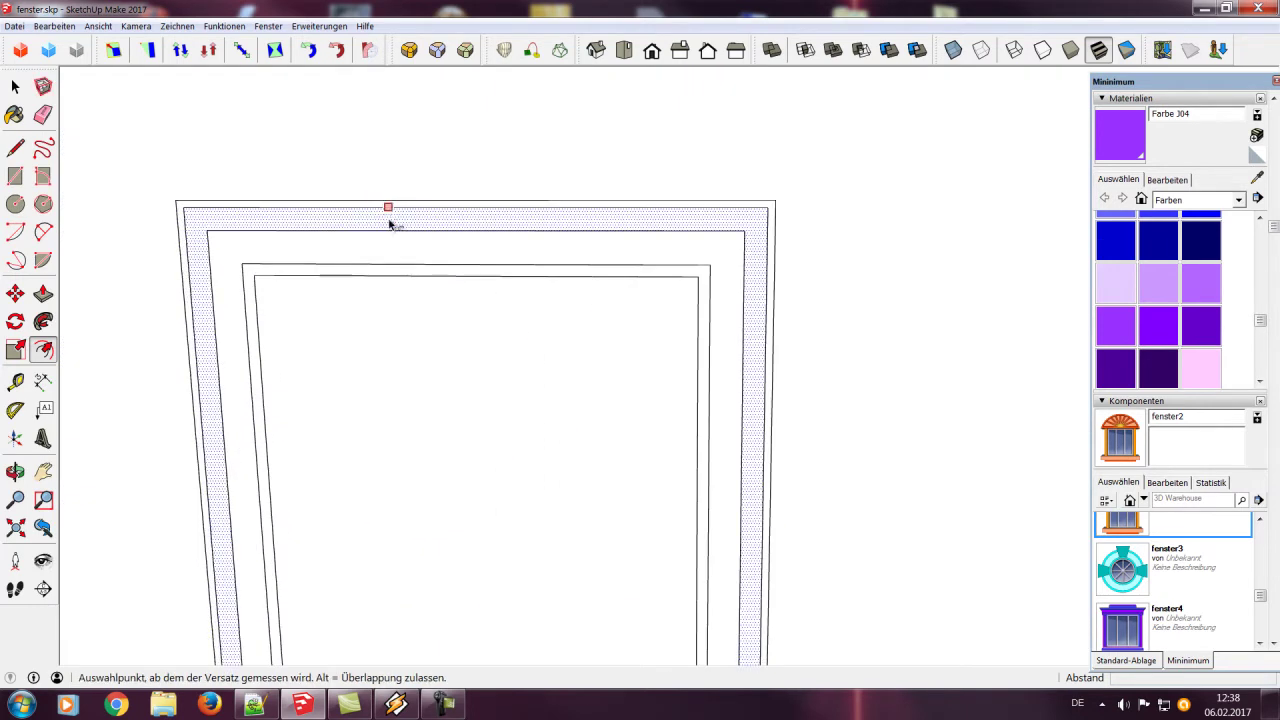
Draw edges from the frame's inner corners out to the left and right frame edges
left_click(15, 148)
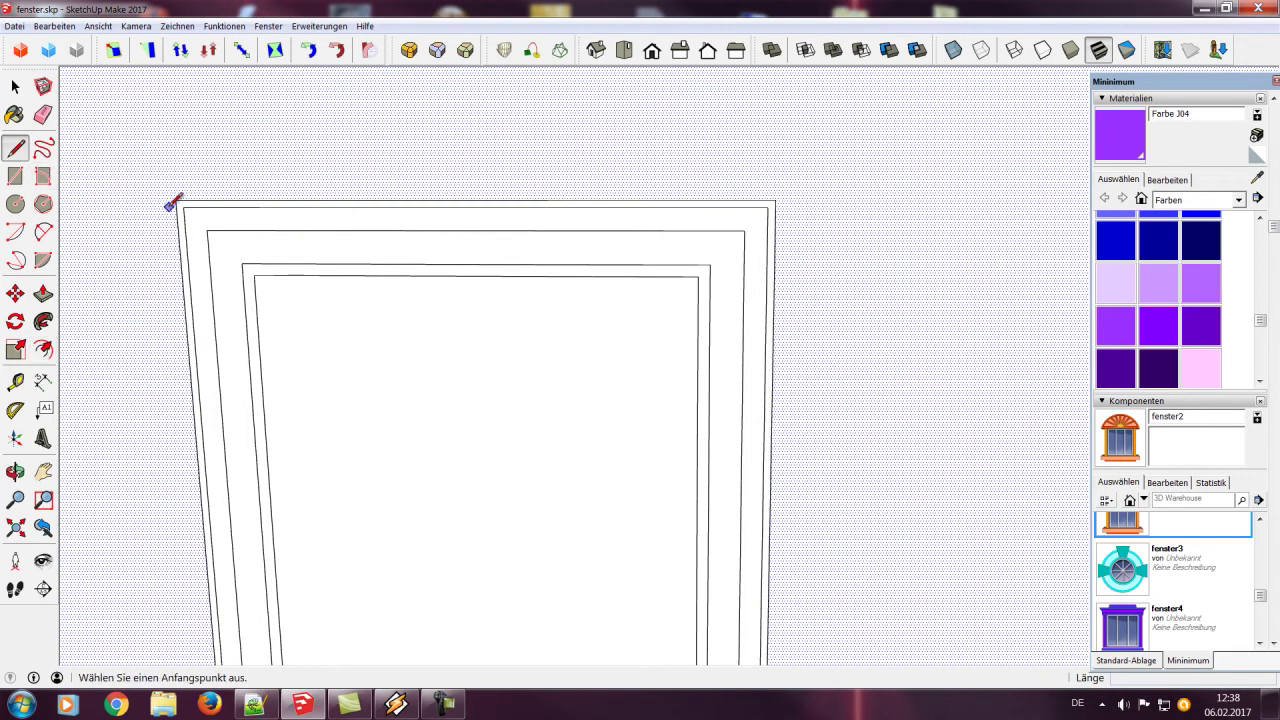
left_click(255, 273)
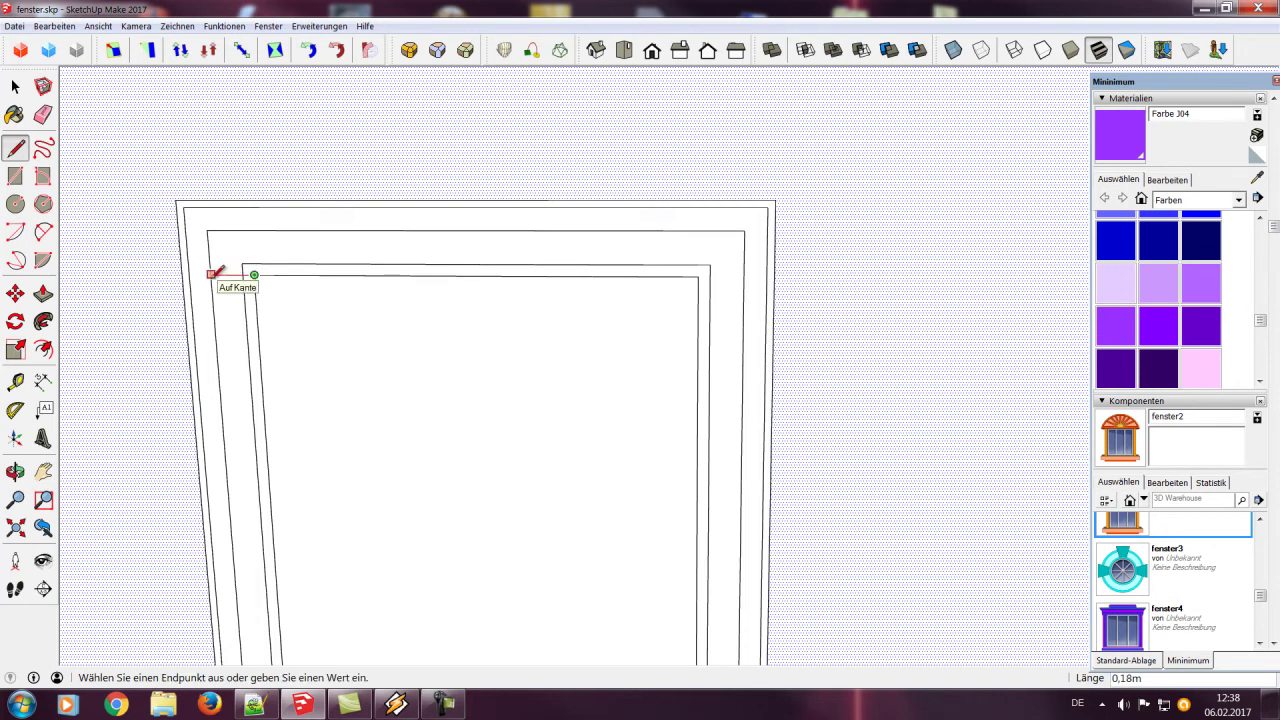
left_click(211, 273)
left_click(698, 276)
left_click(767, 277)
scroll(578, 477, "down", 1)
scroll(575, 481, "down", 1)
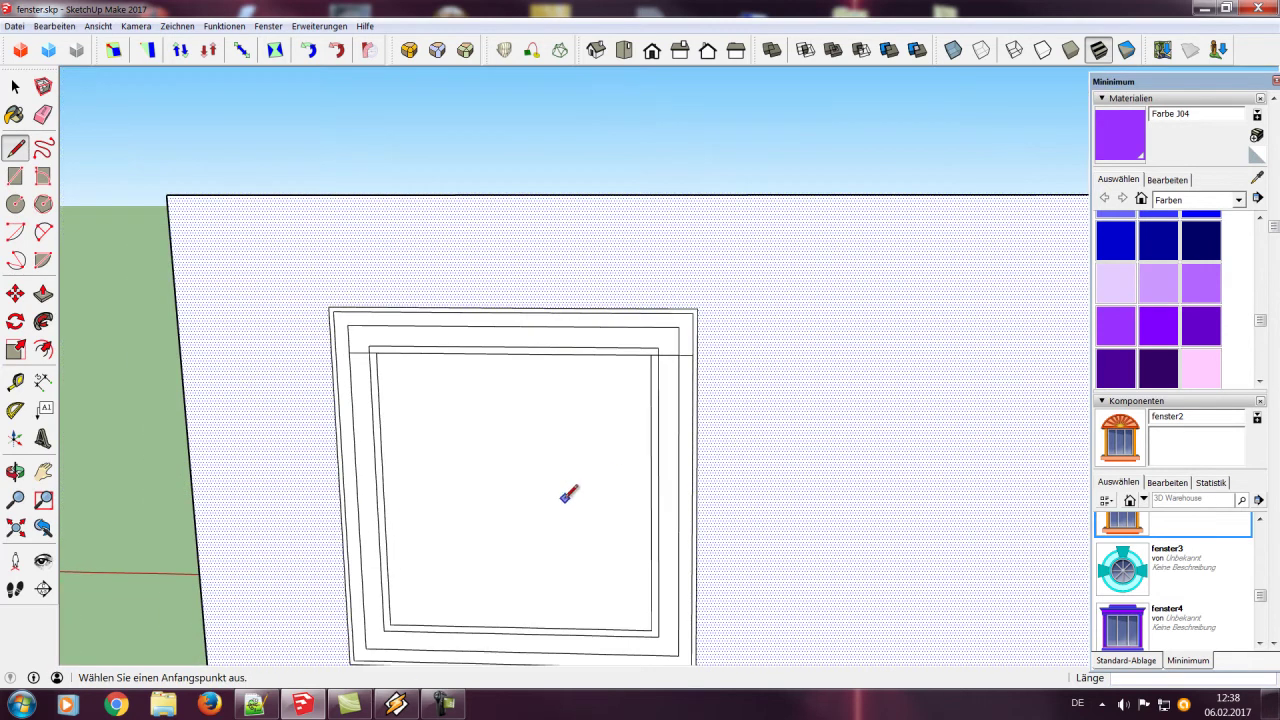
mouse_move(545, 515)
middle_mouse_down()
mouse_move(586, 237)
mouse_move(566, 226)
middle_mouse_up()
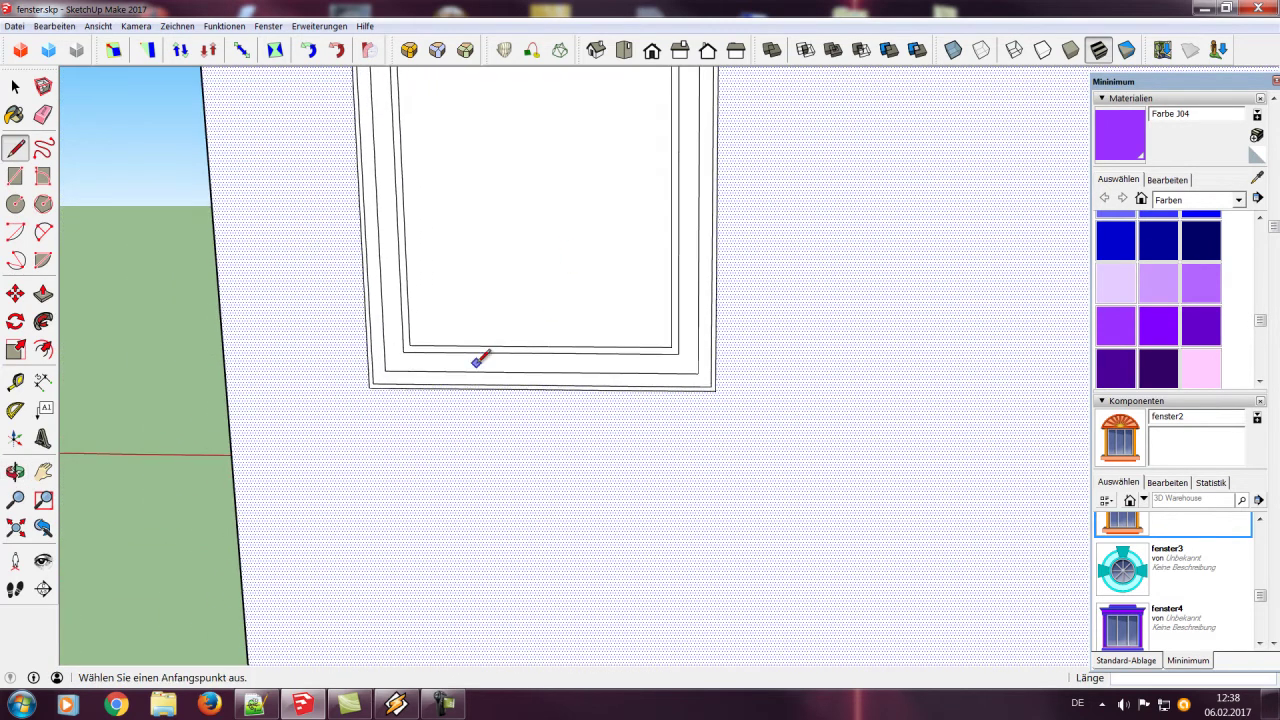
scroll(470, 355, "up", 2)
Extend the inner bottom edges out to both frame sides, splitting the lower bands
left_click(383, 337)
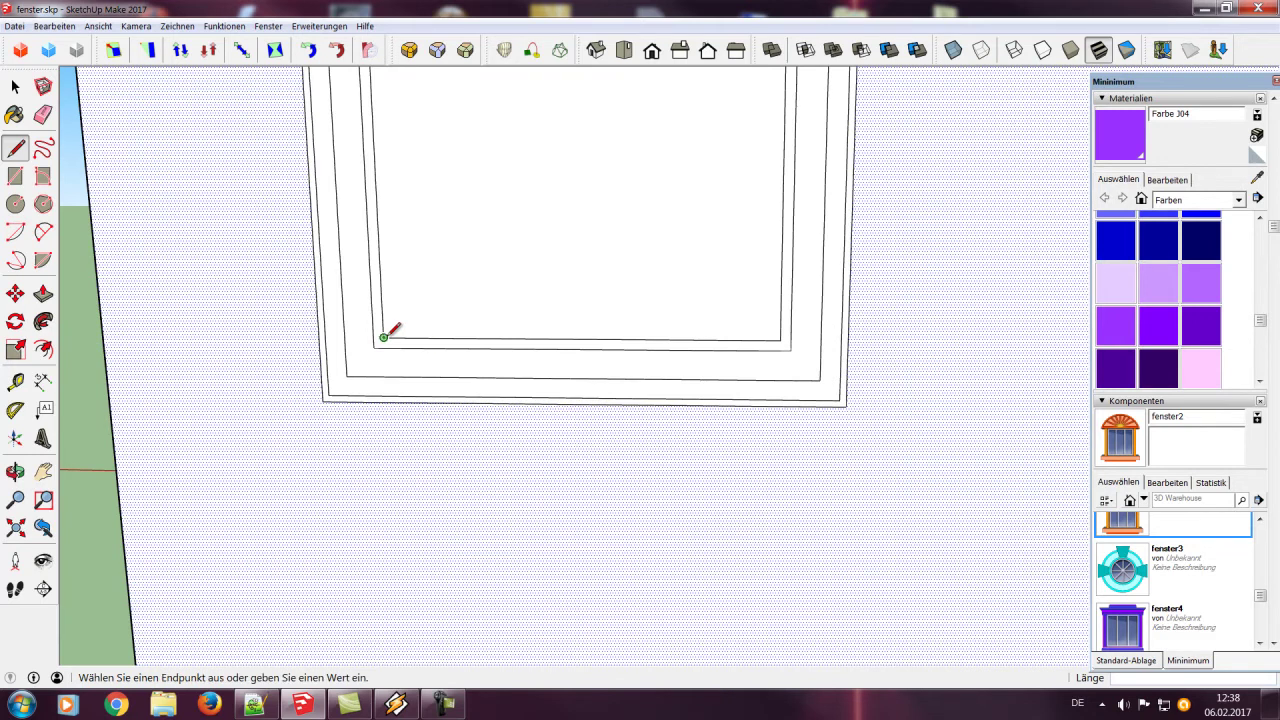
left_click(344, 337)
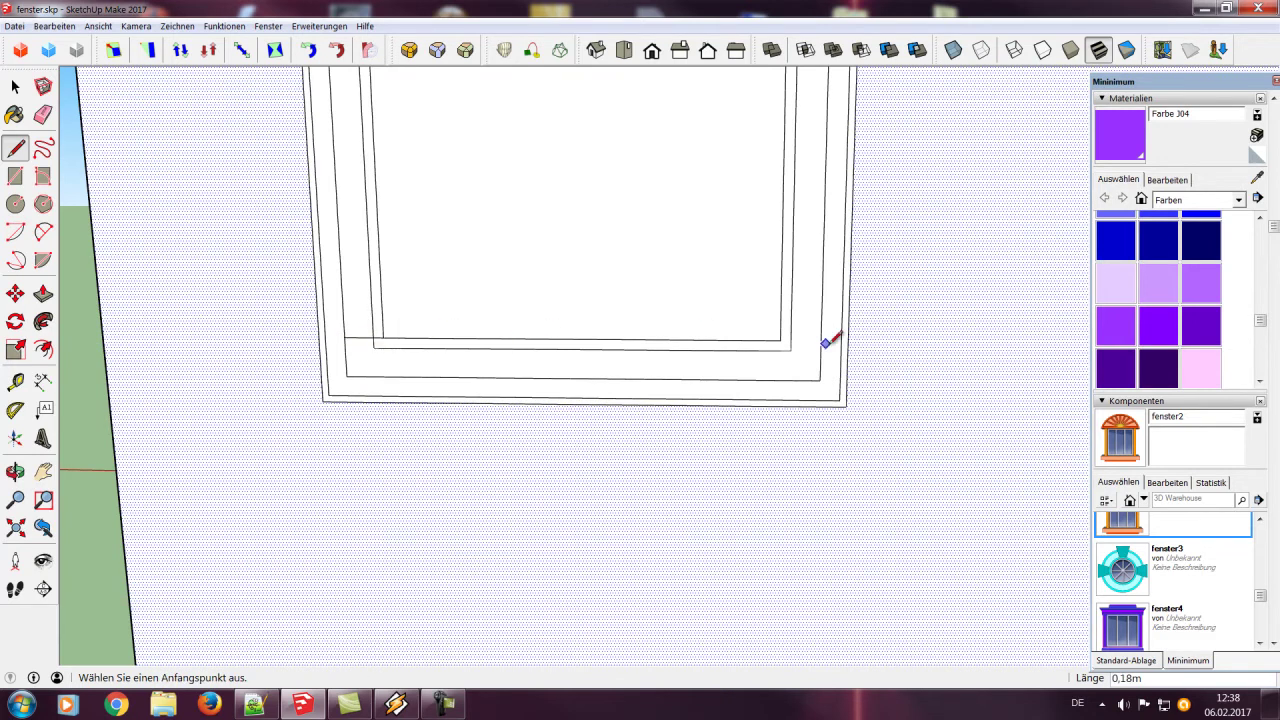
left_click(782, 339)
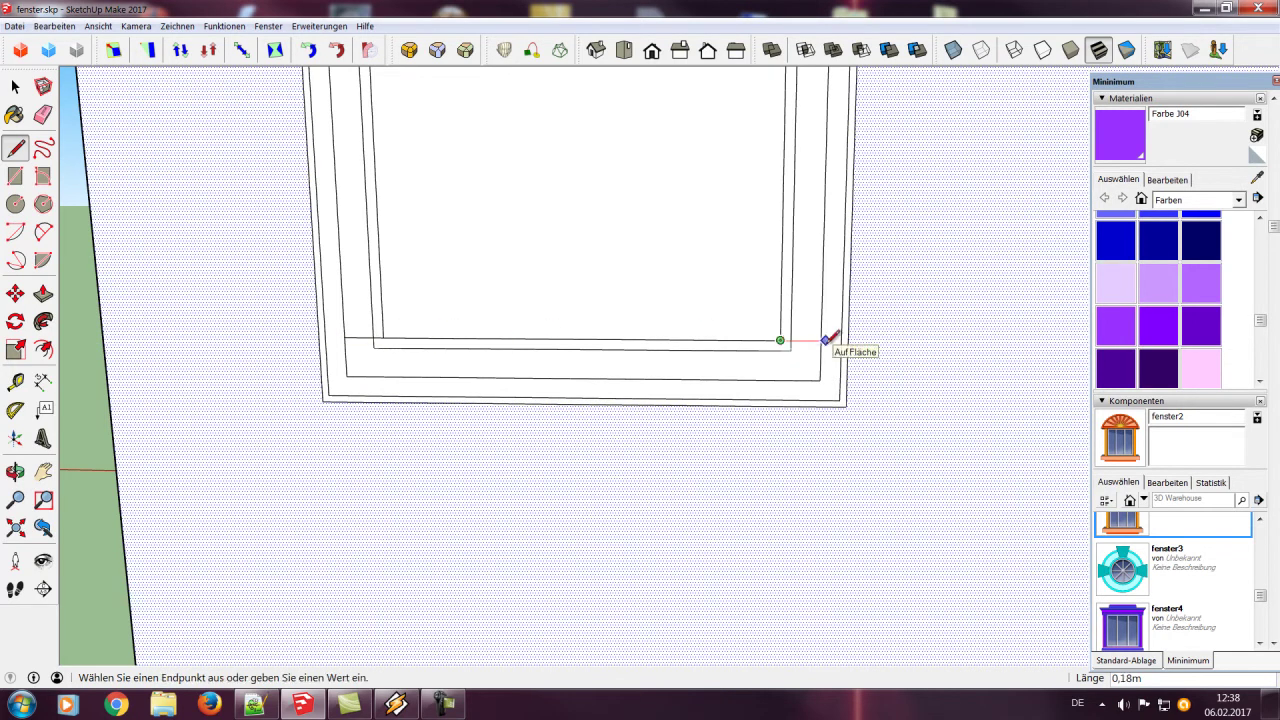
left_click(821, 338)
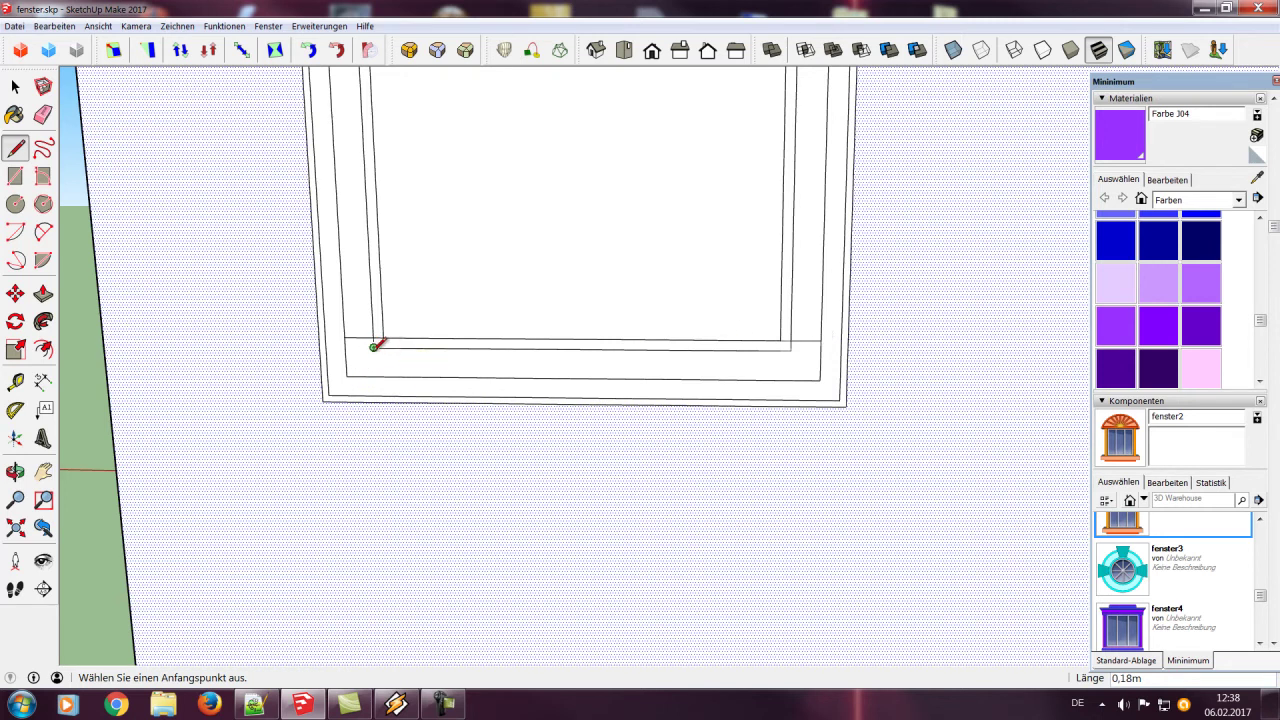
left_click(373, 347)
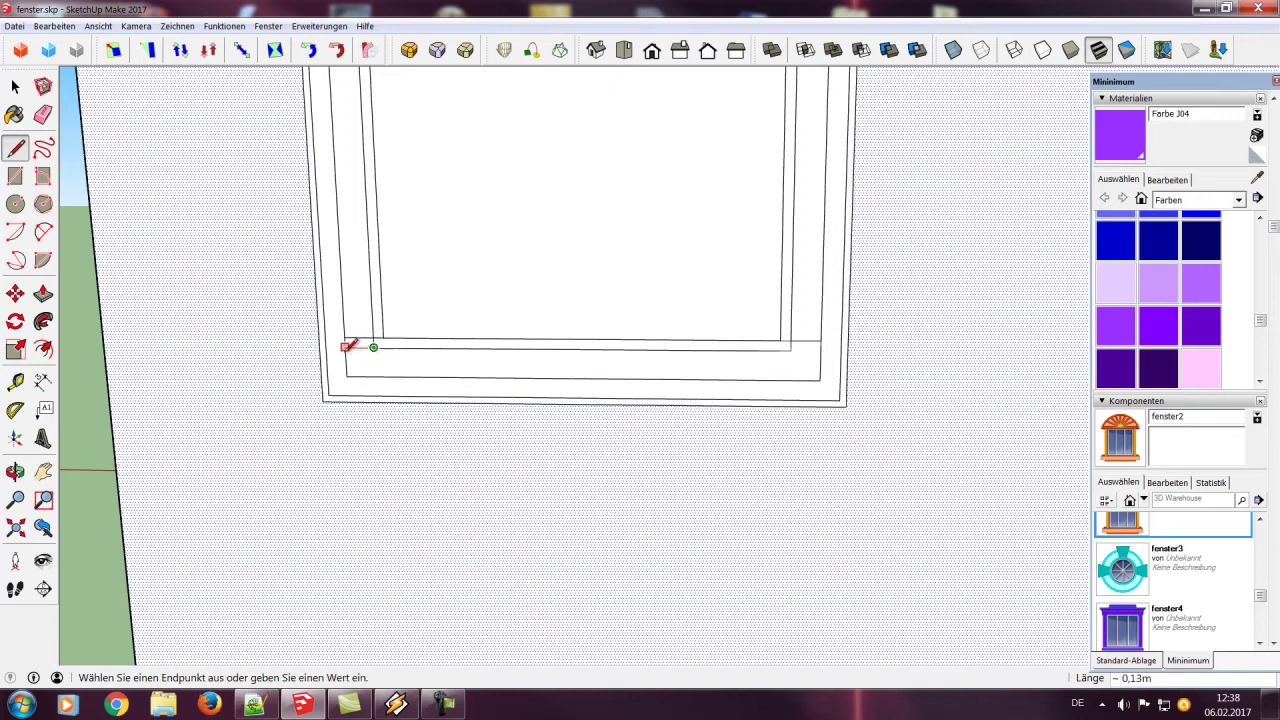
left_click(345, 347)
left_click(791, 349)
left_click(822, 349)
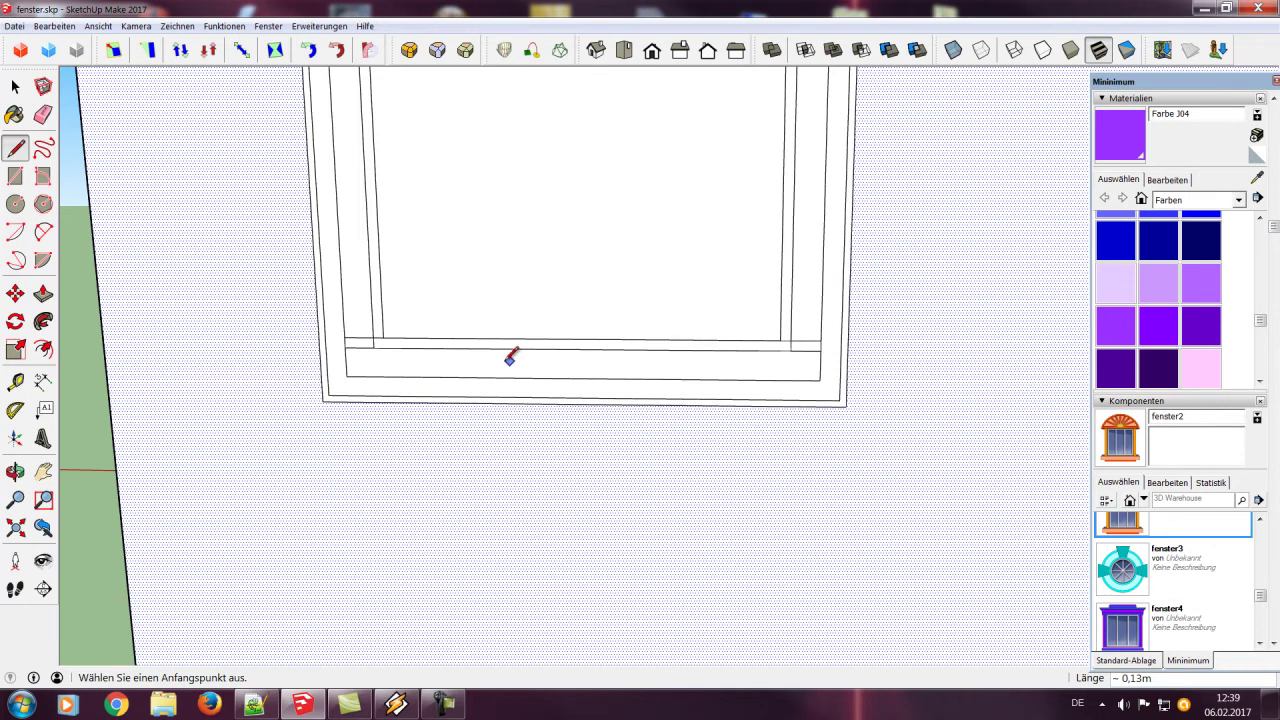
Connect the bottom-left and bottom-right frame corners to separate the sill strip
left_click(346, 375)
left_click(327, 376)
left_click(820, 380)
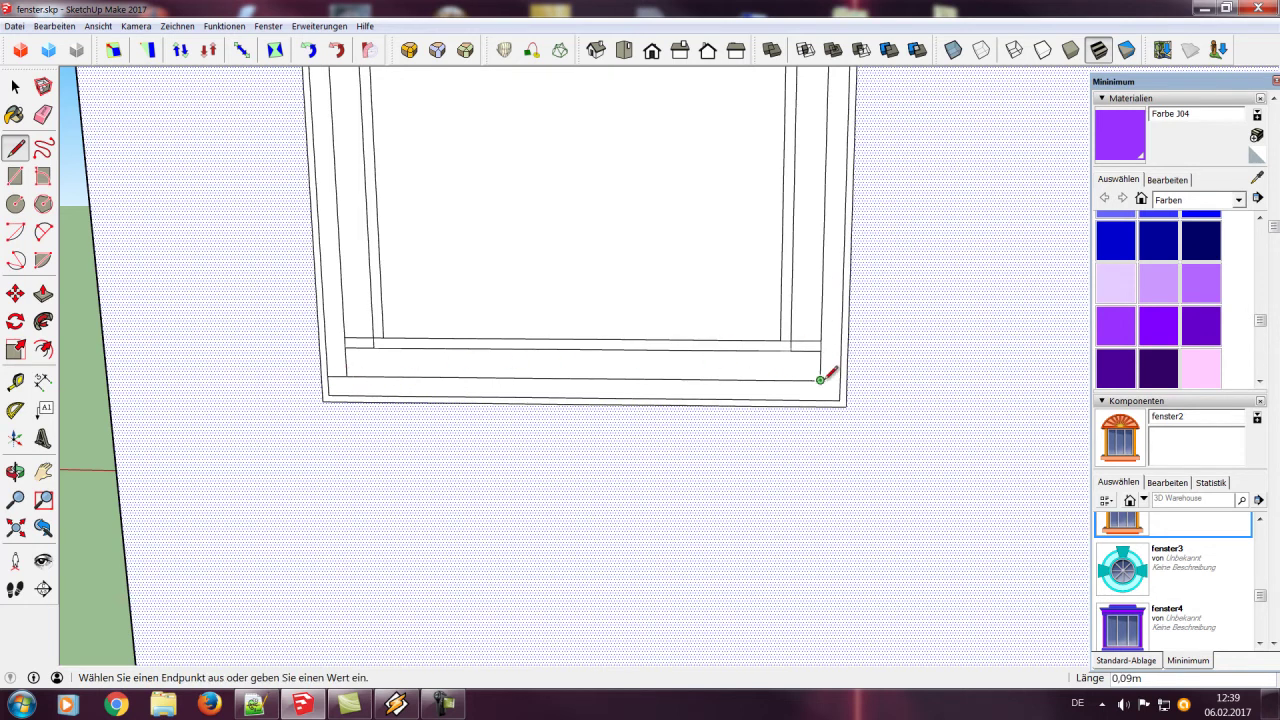
left_click(840, 380)
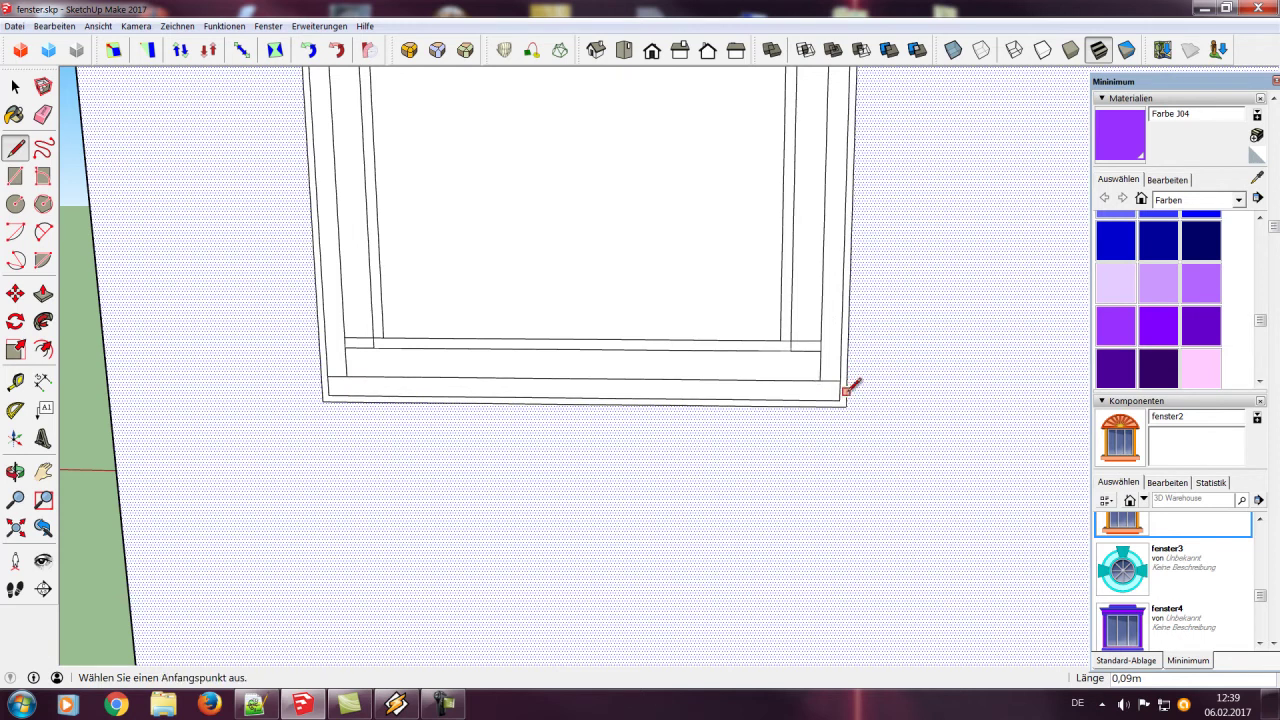
left_click(840, 400)
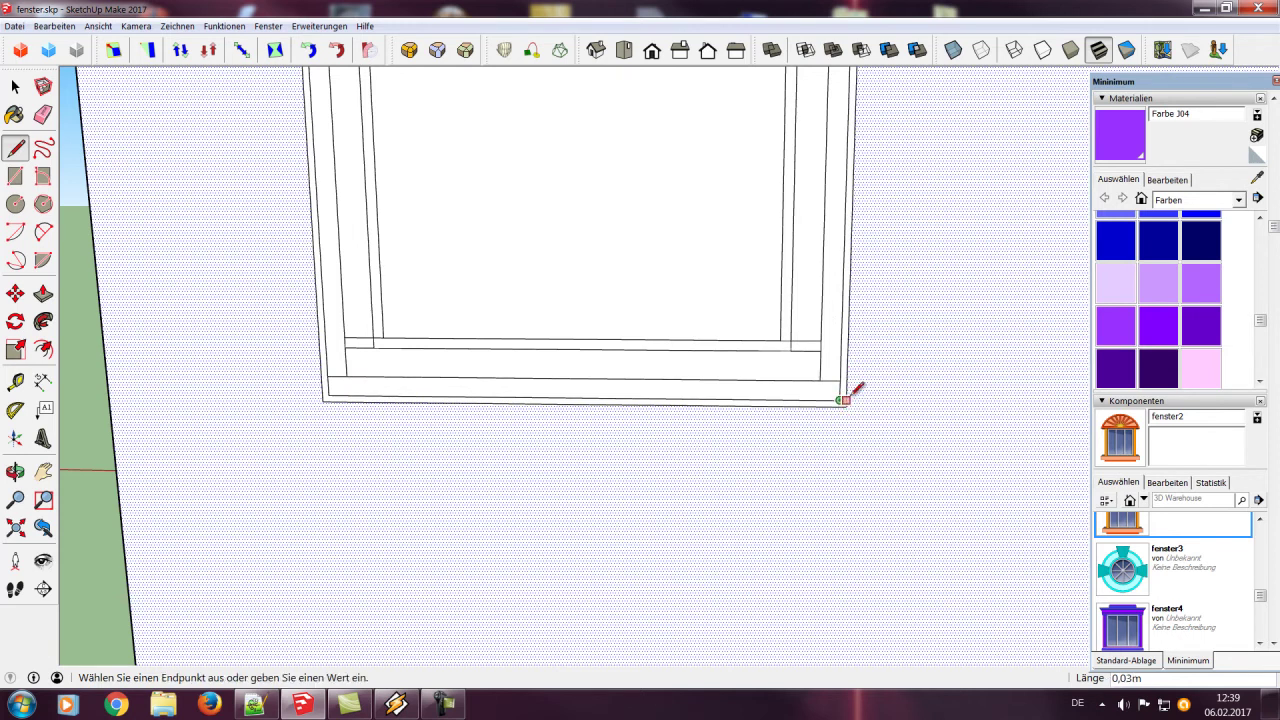
left_click(848, 398)
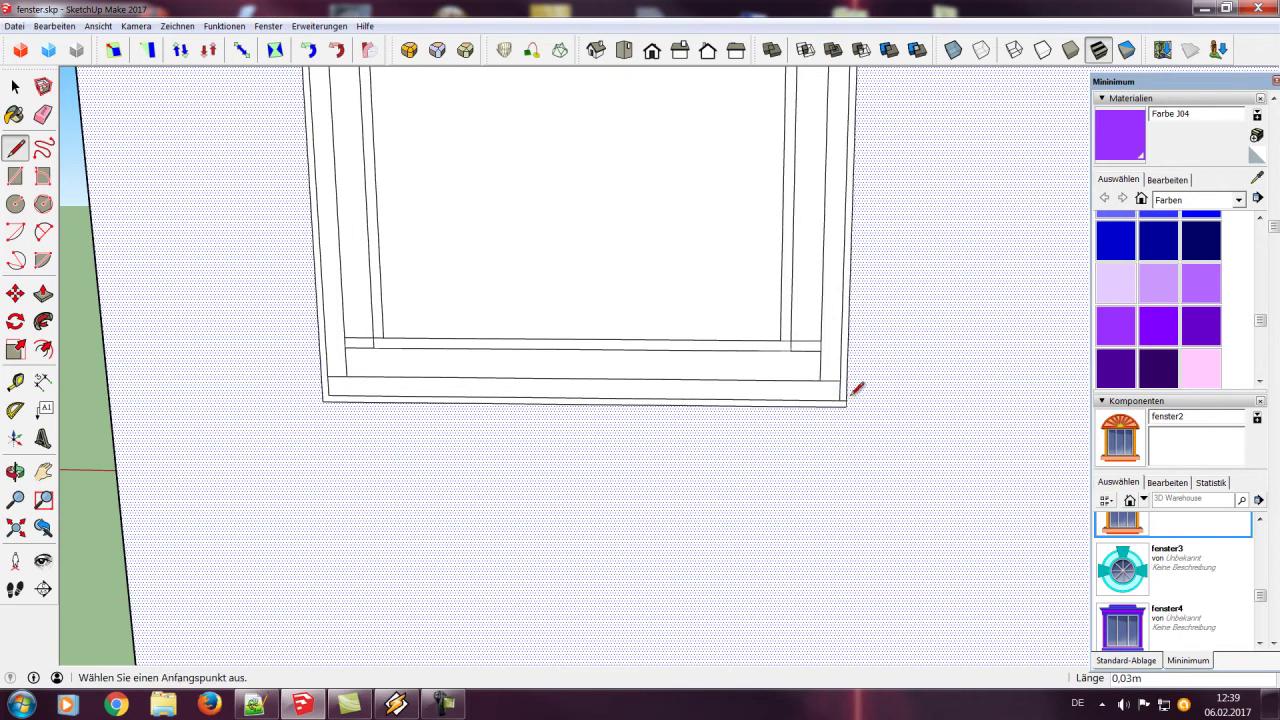
left_click(328, 394)
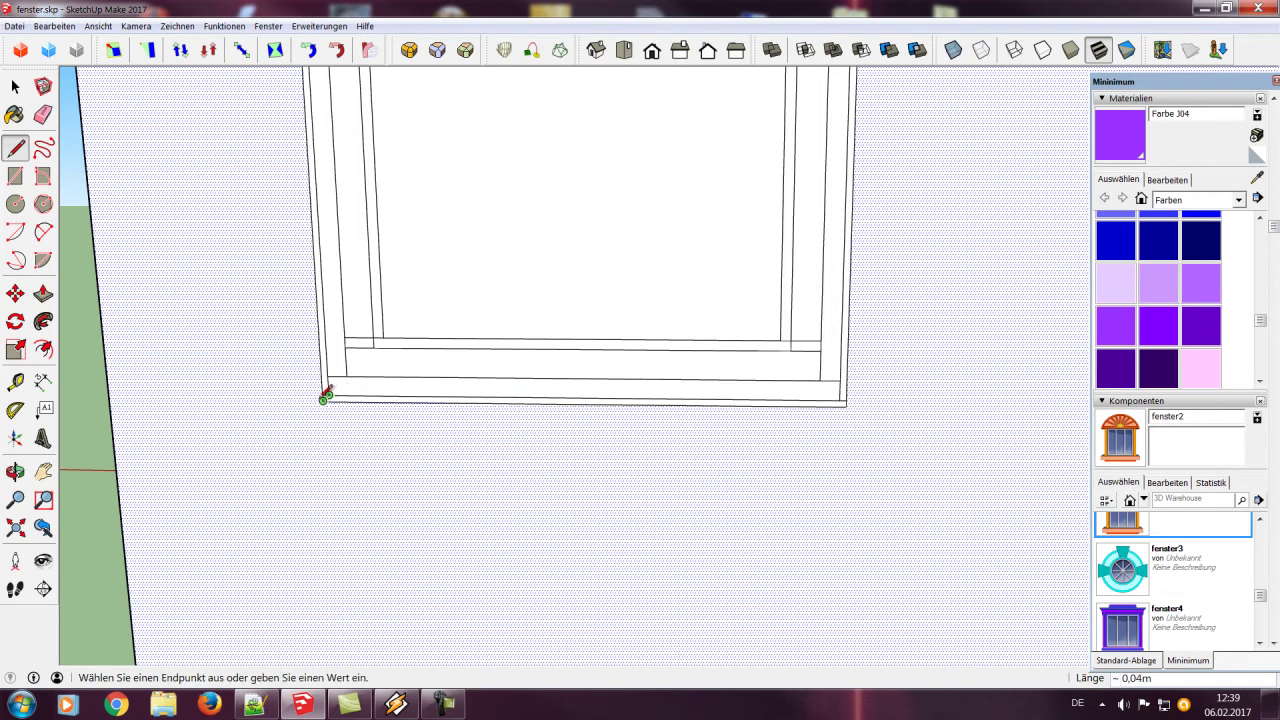
left_click(324, 383)
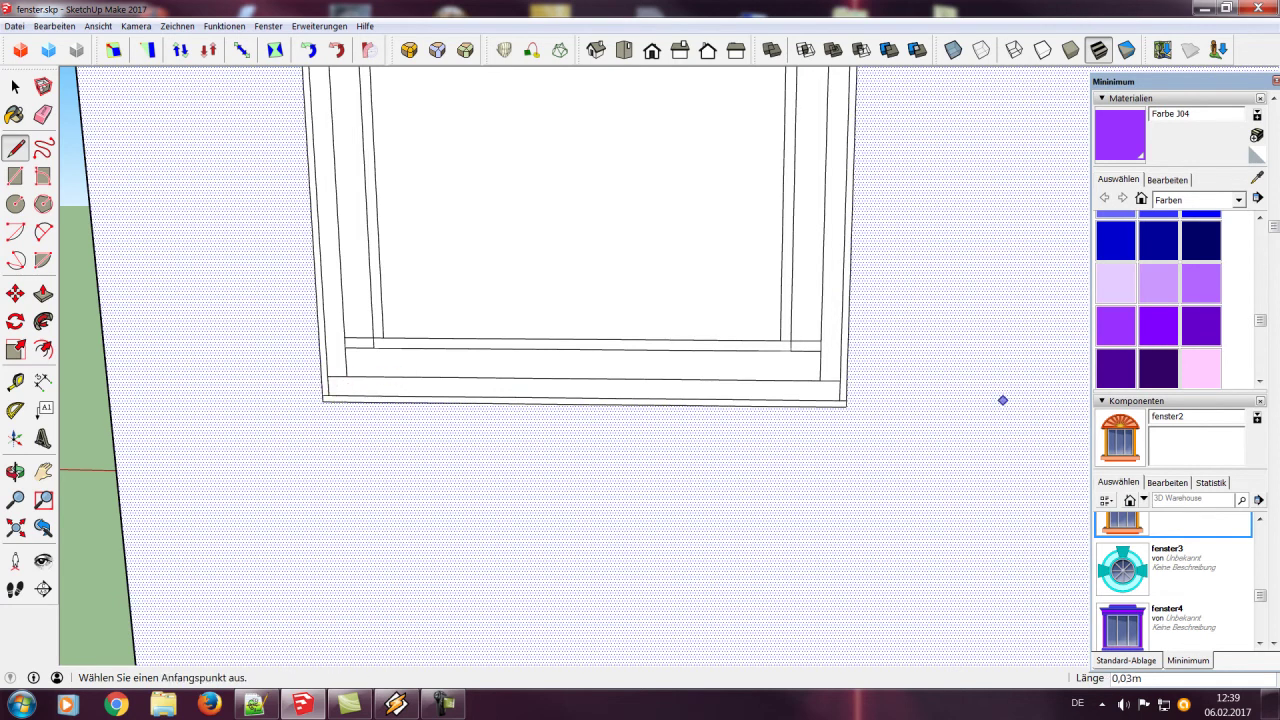
scroll(1003, 400, "down", 3)
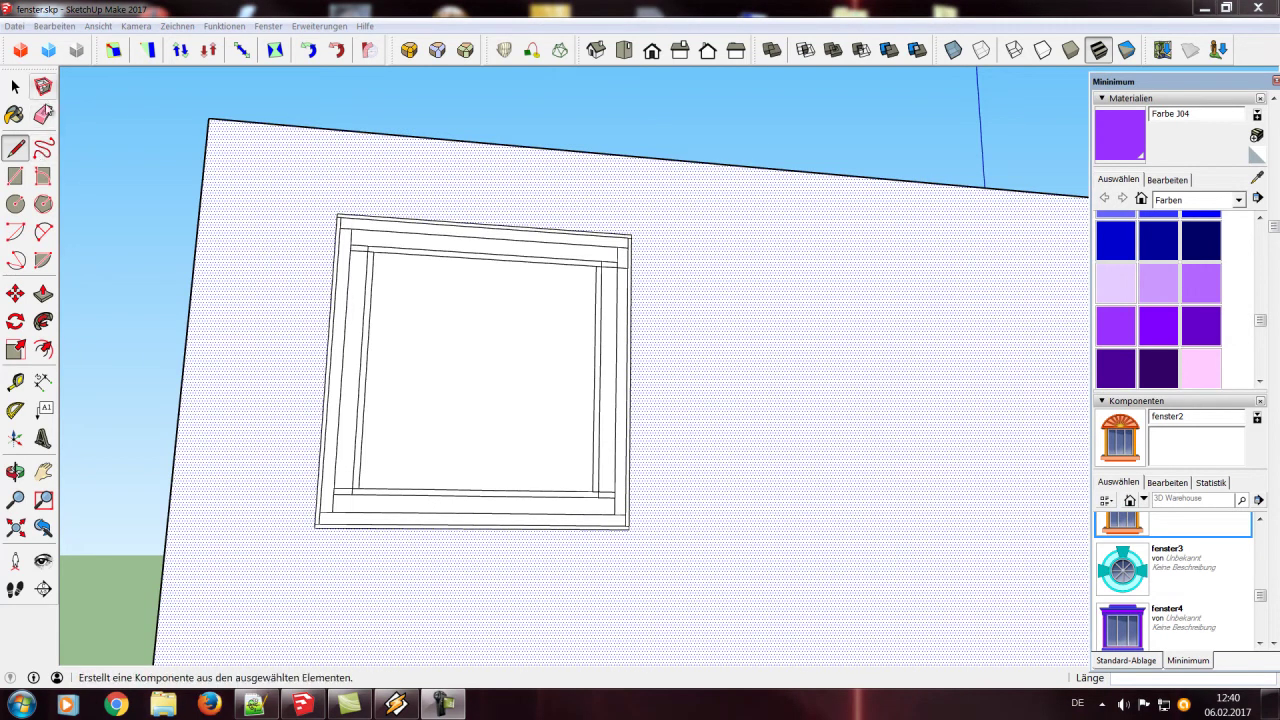
Erase the outer left and right edge stubs at the frame's upper corners, leaving cornice and sill
left_click(44, 116)
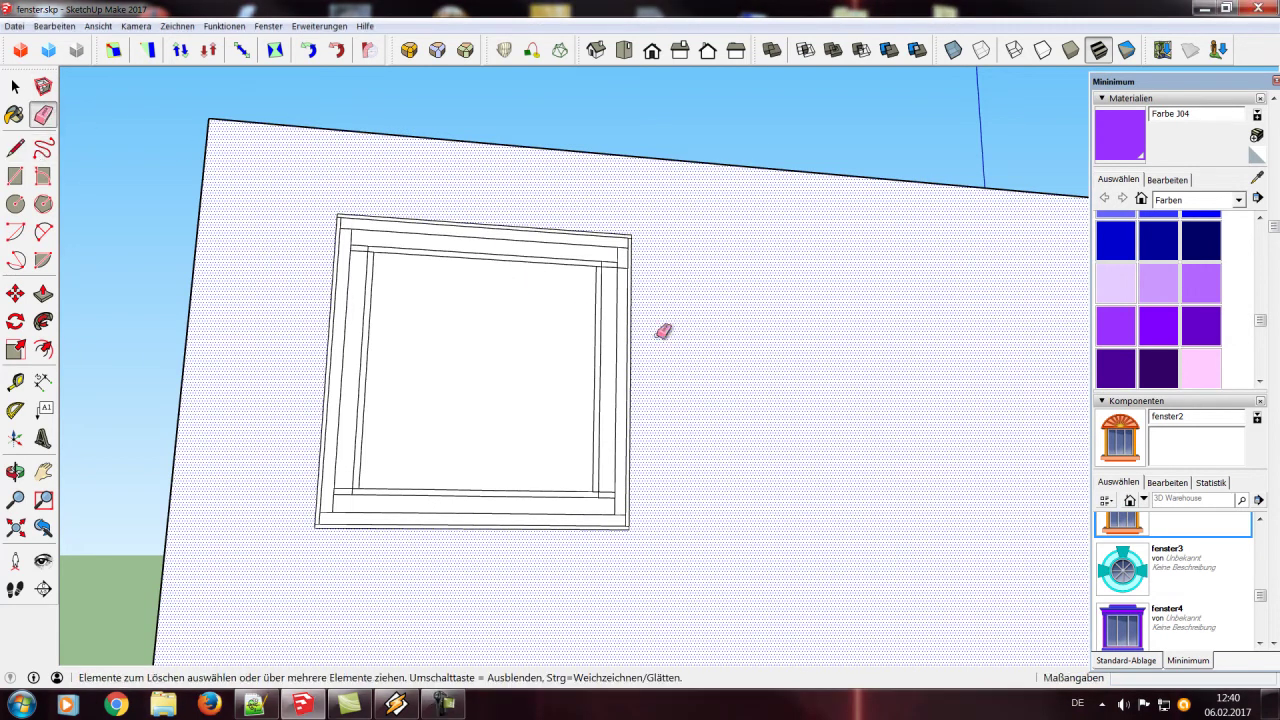
scroll(292, 262, "up", 2)
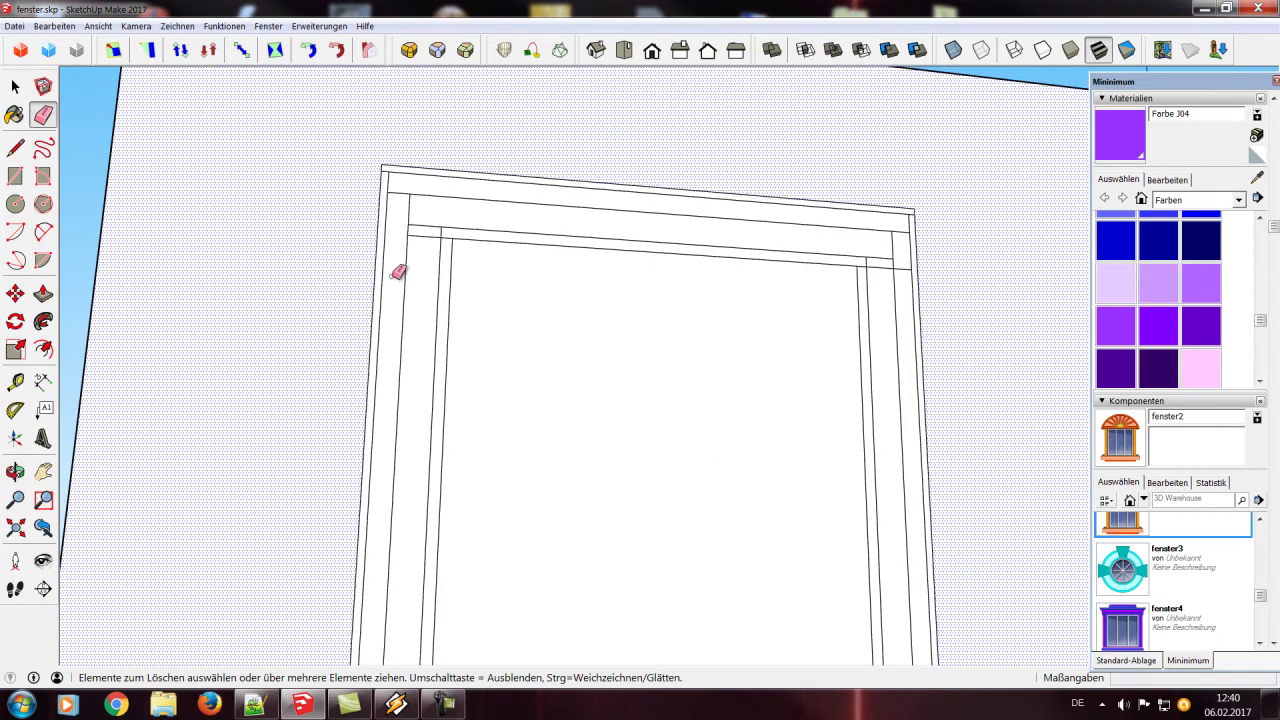
left_click(389, 260)
left_click(380, 260)
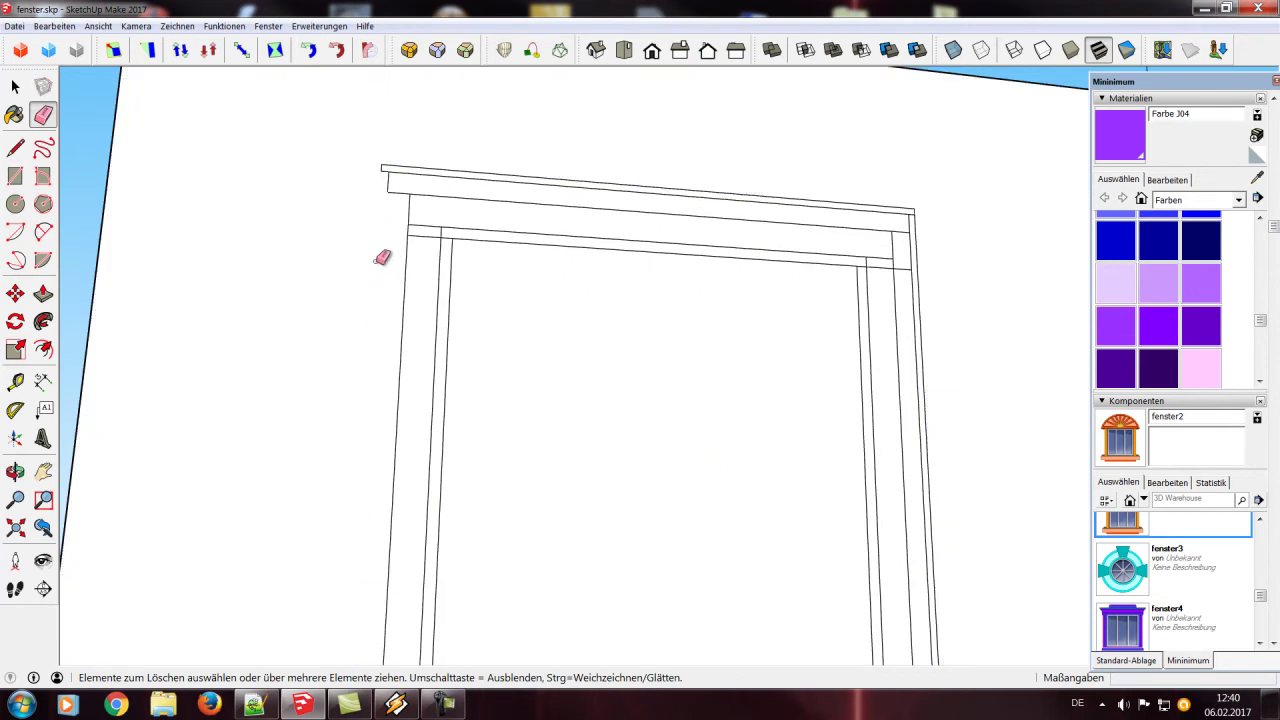
left_click(921, 310)
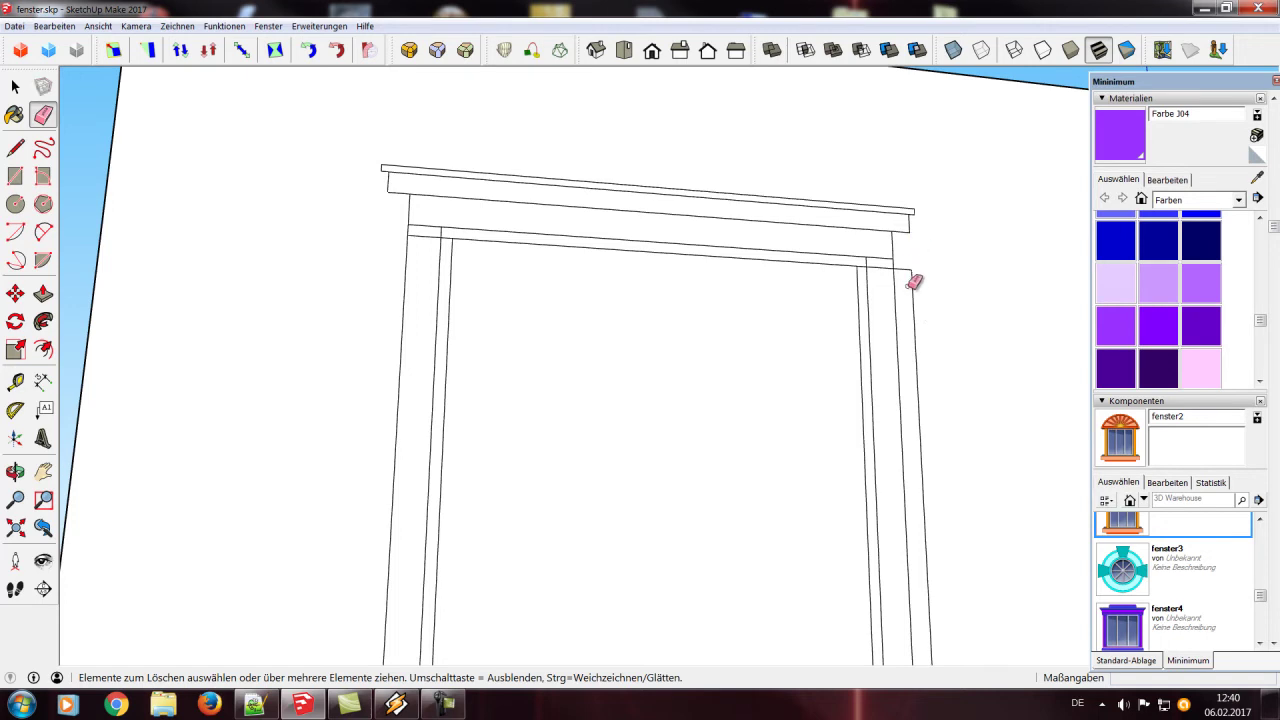
left_click(918, 288)
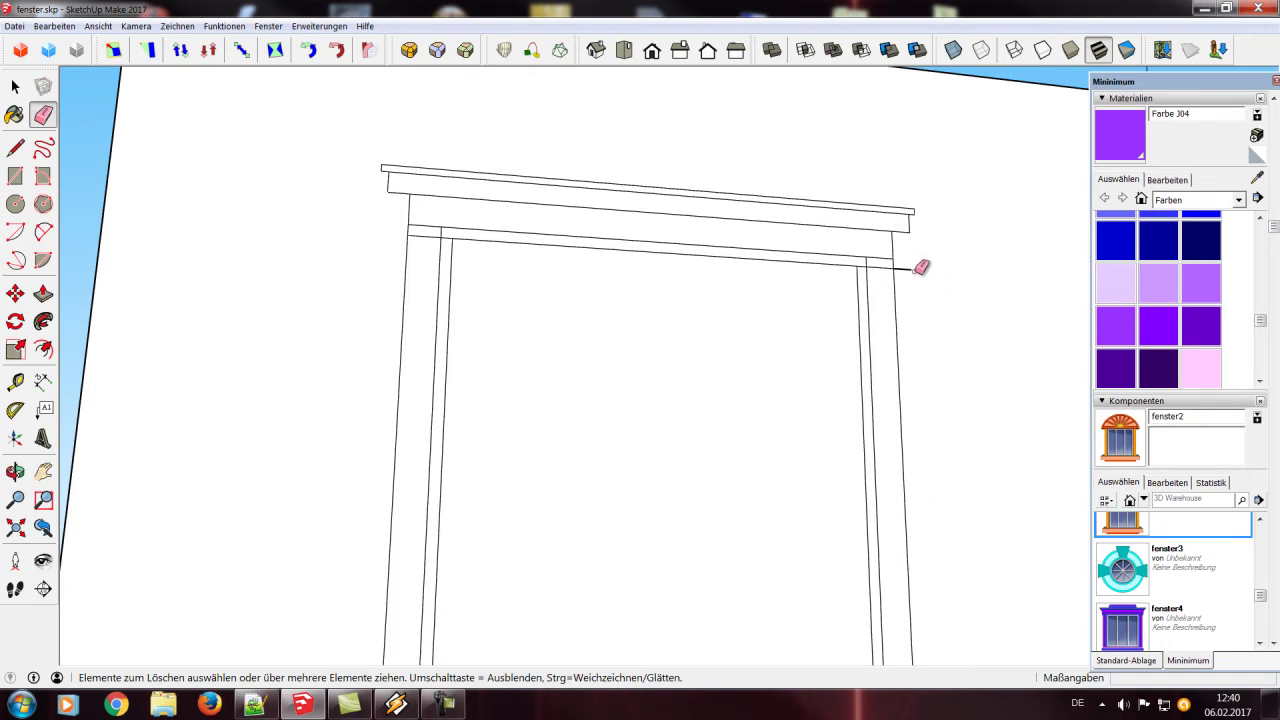
scroll(414, 311, "down", 2)
scroll(405, 327, "down", 3)
middle_click_drag(553, 585, 569, 384)
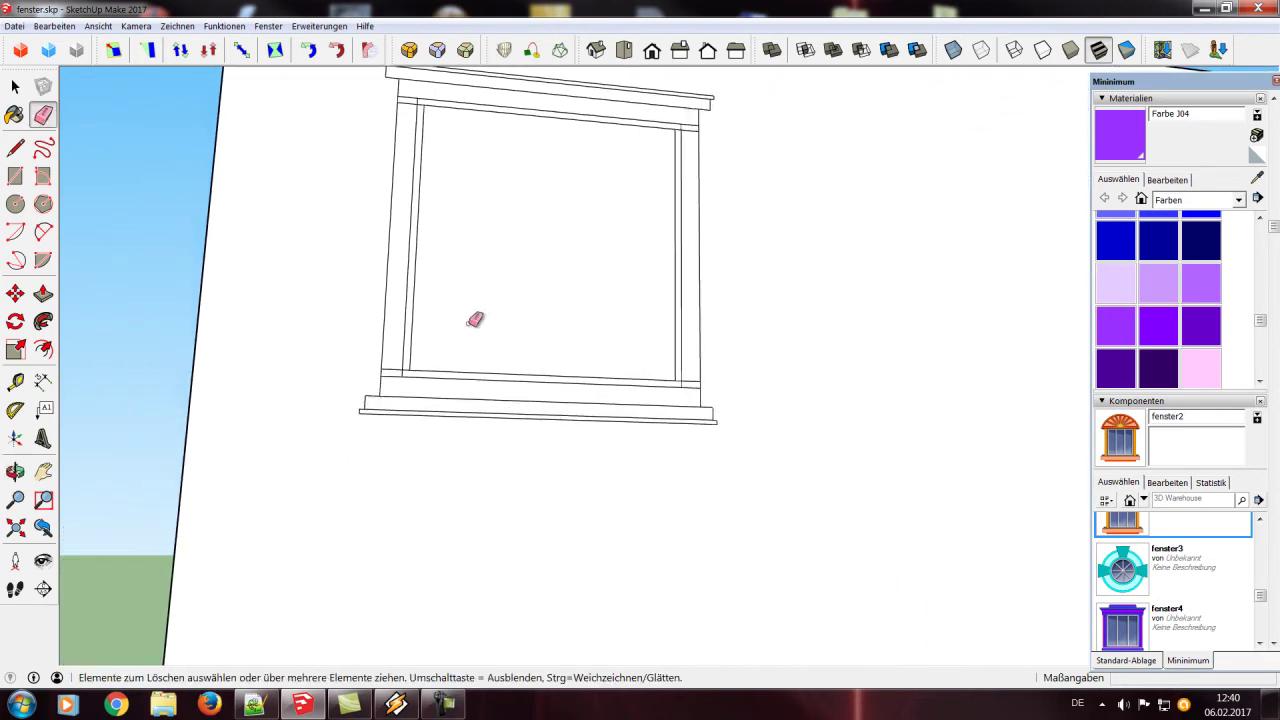
scroll(455, 298, "down", 3)
scroll(437, 260, "up", 2)
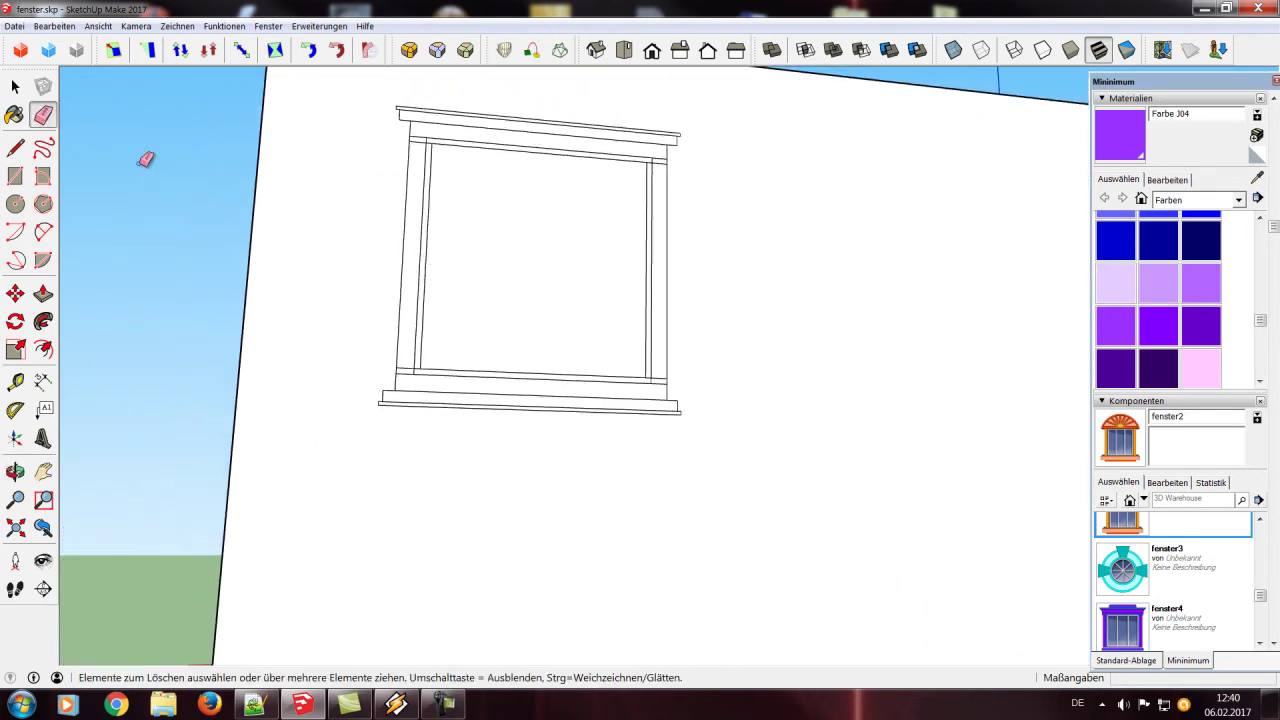
middle_click_drag(140, 167, 234, 354)
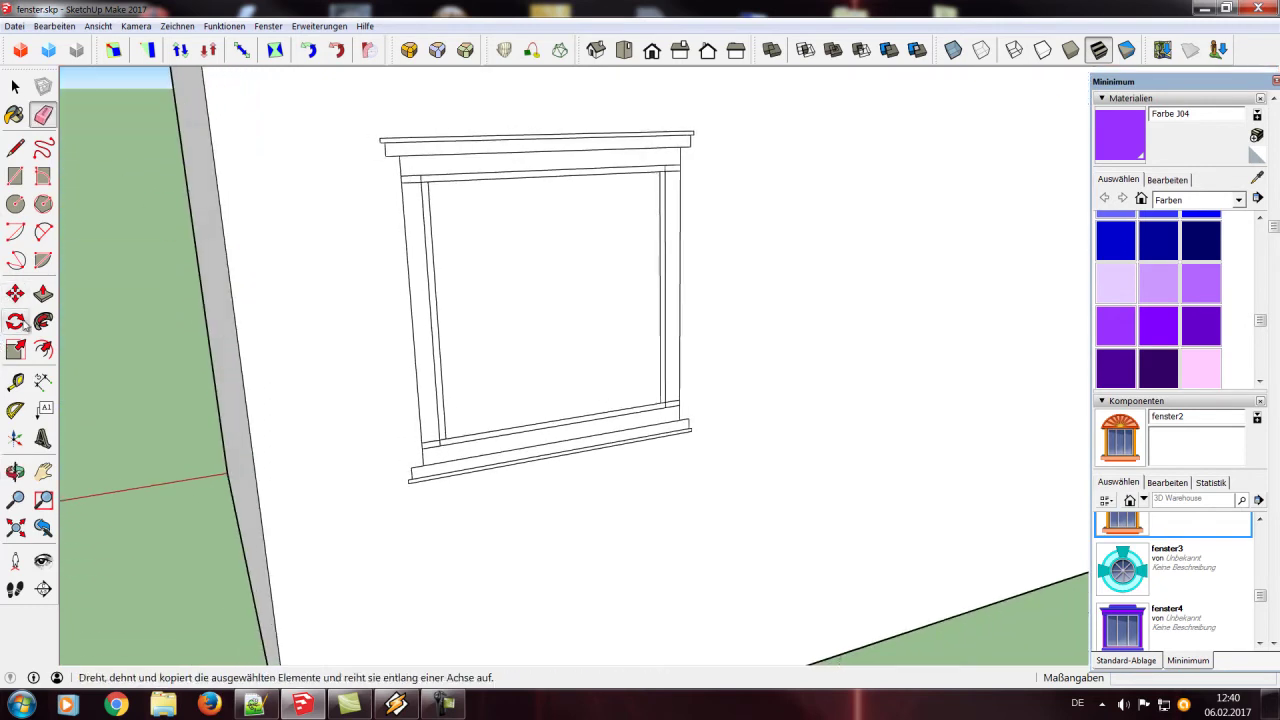
Push/Pull the top ledge out 0.22 m and the band beneath it to form a stepped crown
left_click(43, 293)
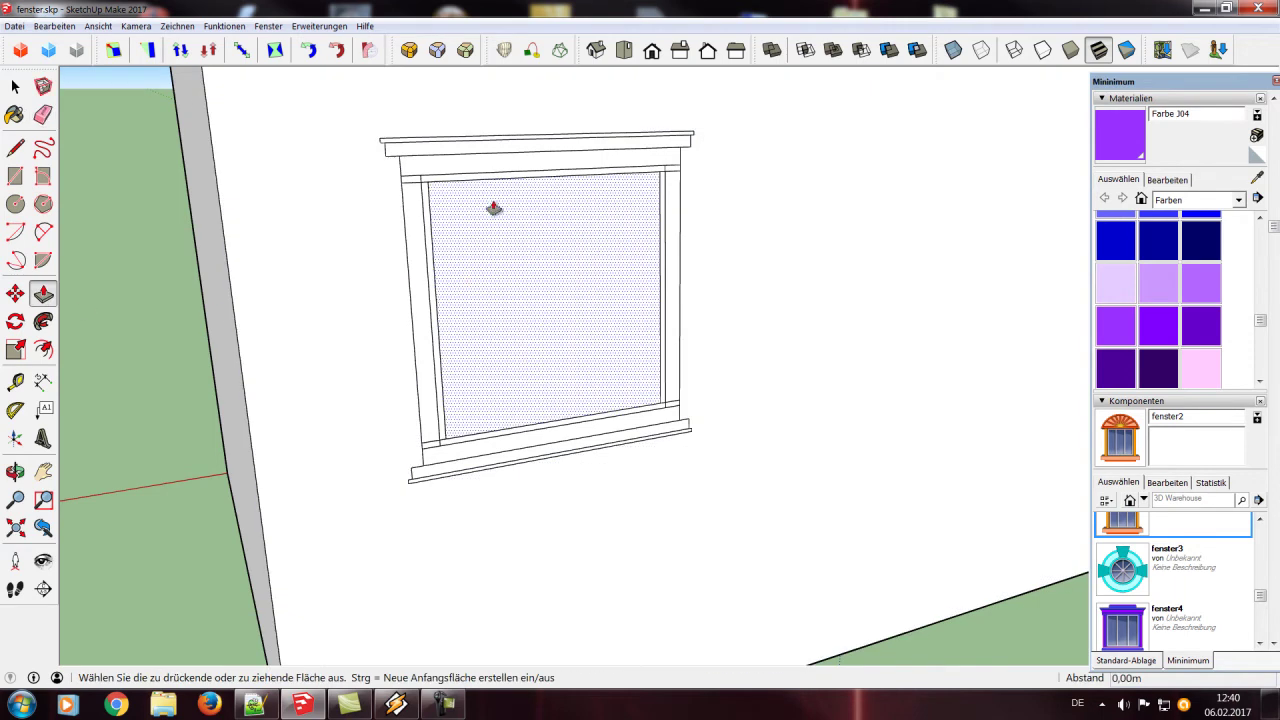
scroll(100, 295, "up", 2)
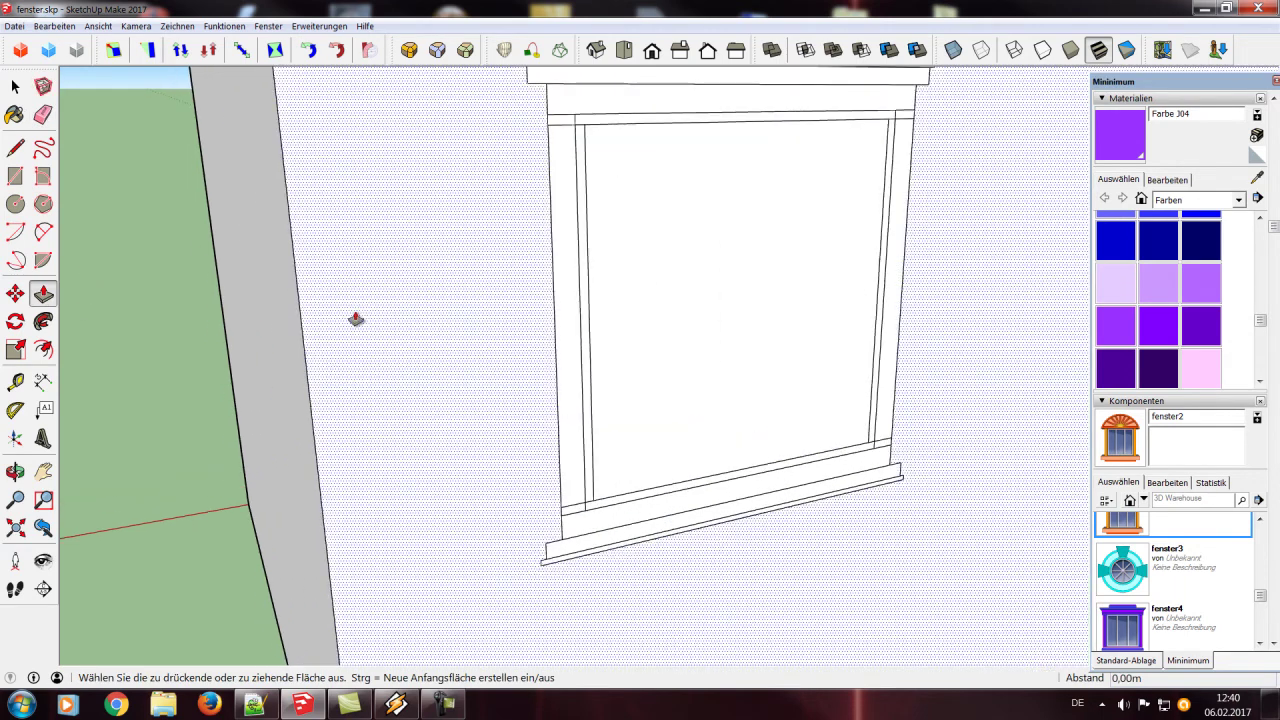
scroll(356, 319, "down", 2)
mouse_move(657, 306)
middle_mouse_down()
mouse_move(571, 409)
mouse_move(605, 372)
mouse_move(586, 334)
middle_mouse_up()
scroll(710, 306, "up", 2)
mouse_move(449, 288)
middle_mouse_down()
mouse_move(680, 337)
mouse_move(660, 314)
middle_mouse_up()
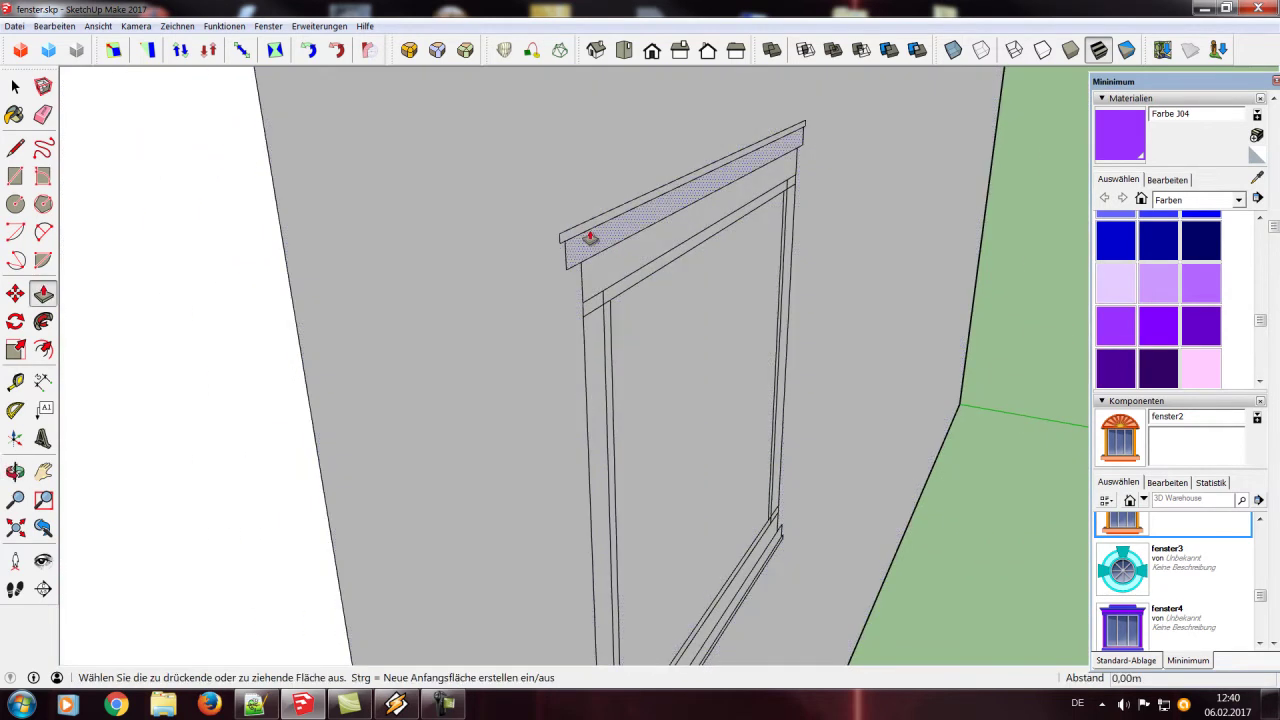
left_click(586, 228)
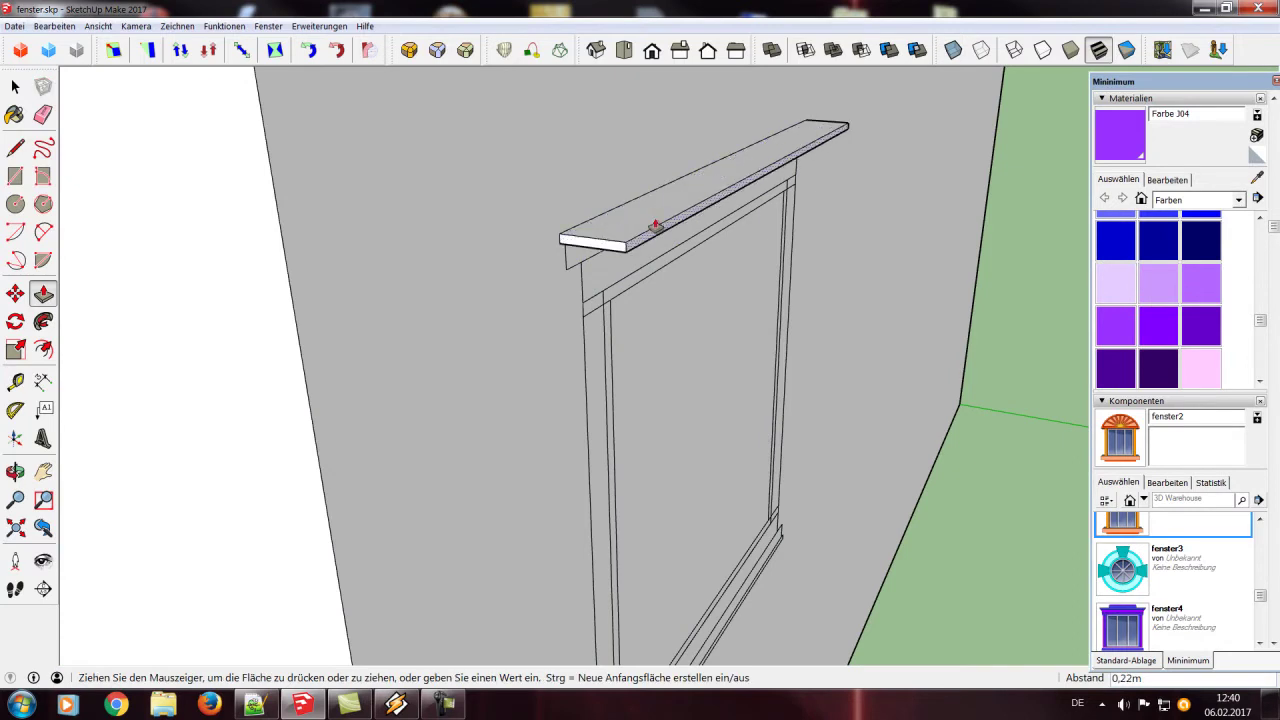
left_click(655, 225)
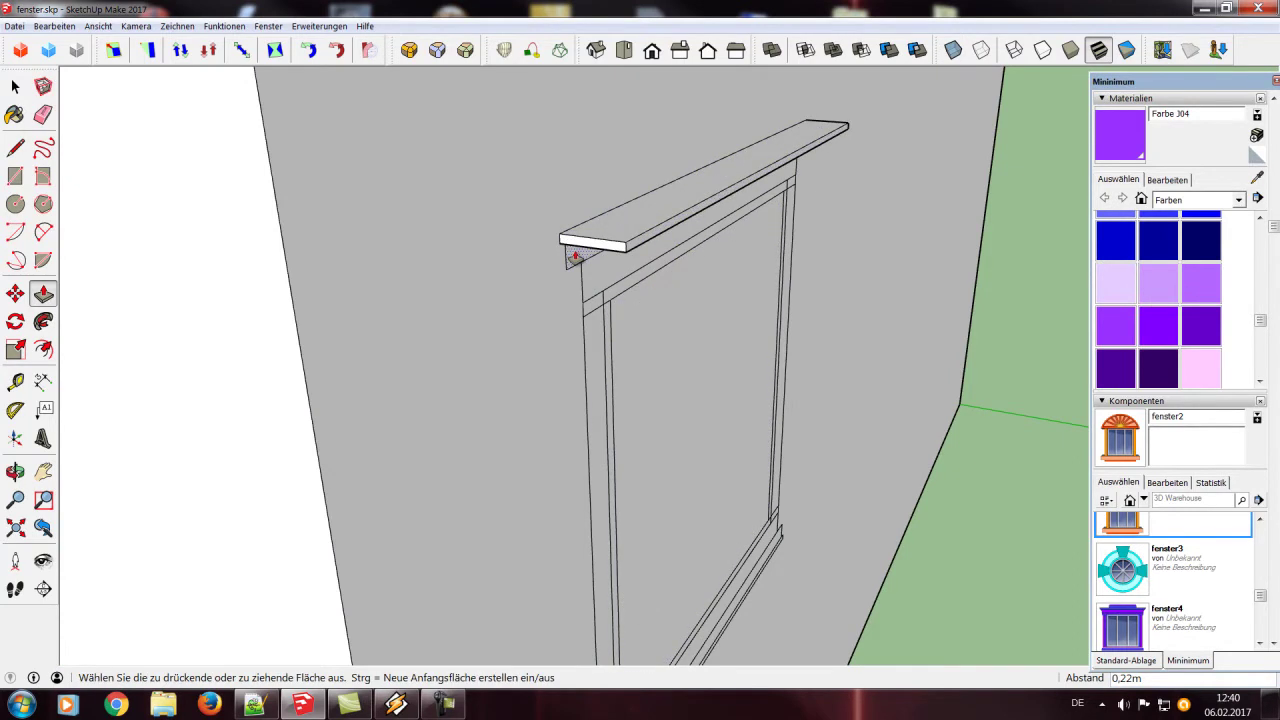
left_click(576, 258)
left_click(586, 286)
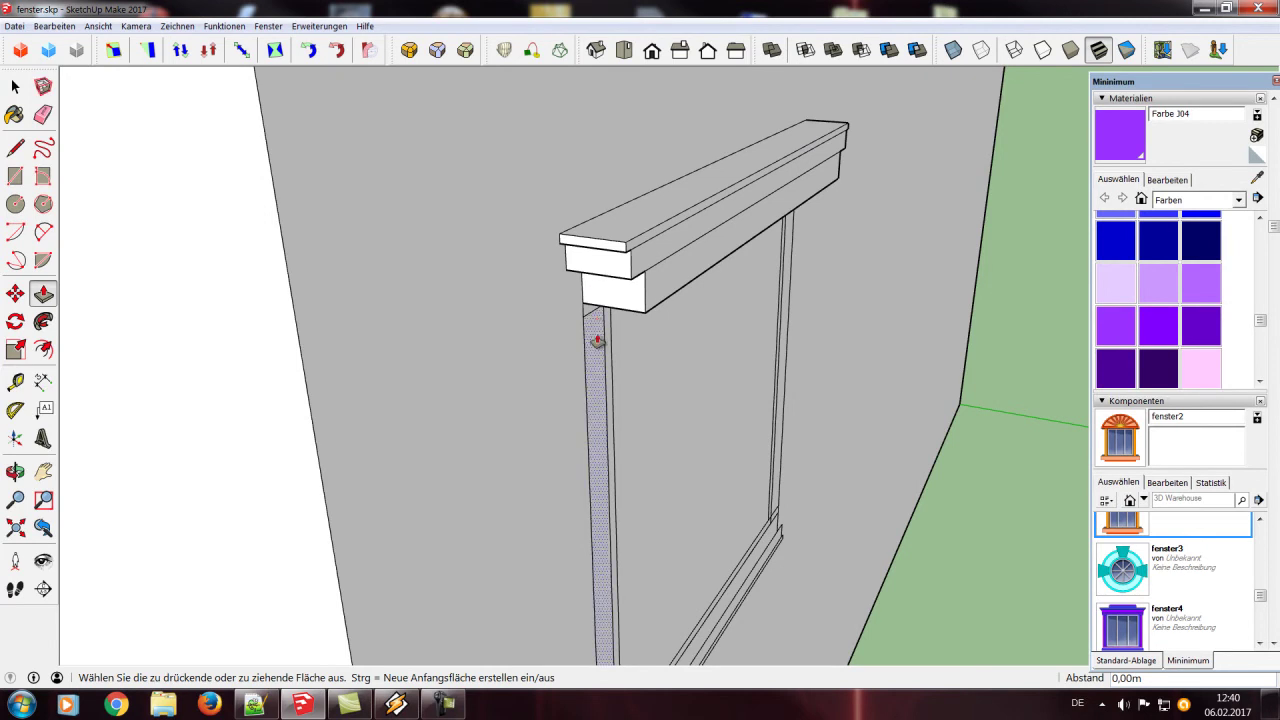
key("F4")
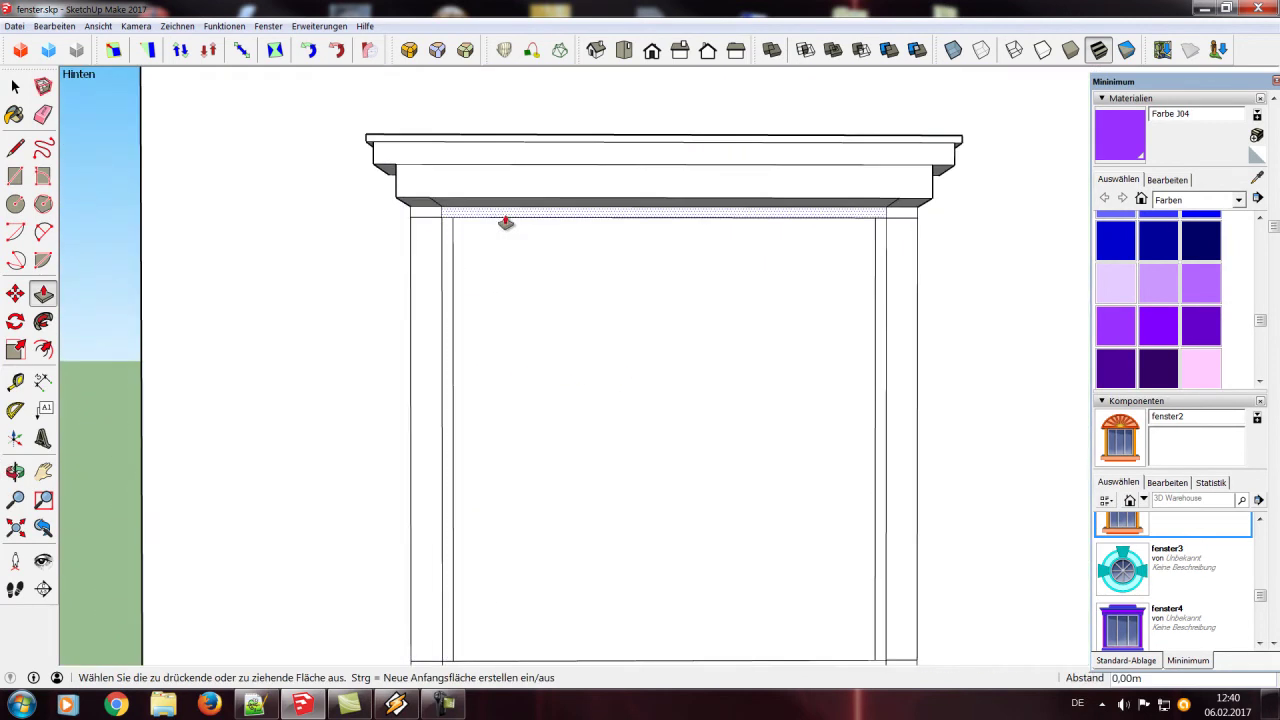
Pull the strip under the crown and recess both jamb faces by the same depth
double_click(506, 219)
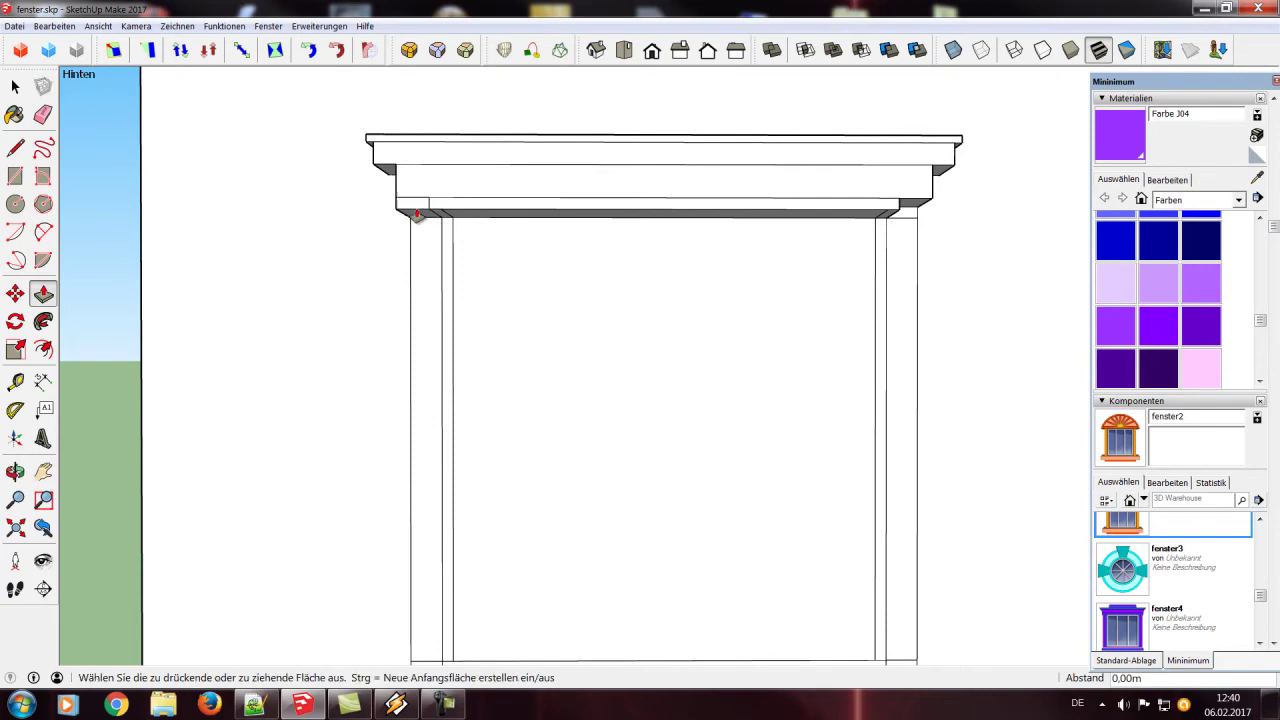
left_click(906, 216)
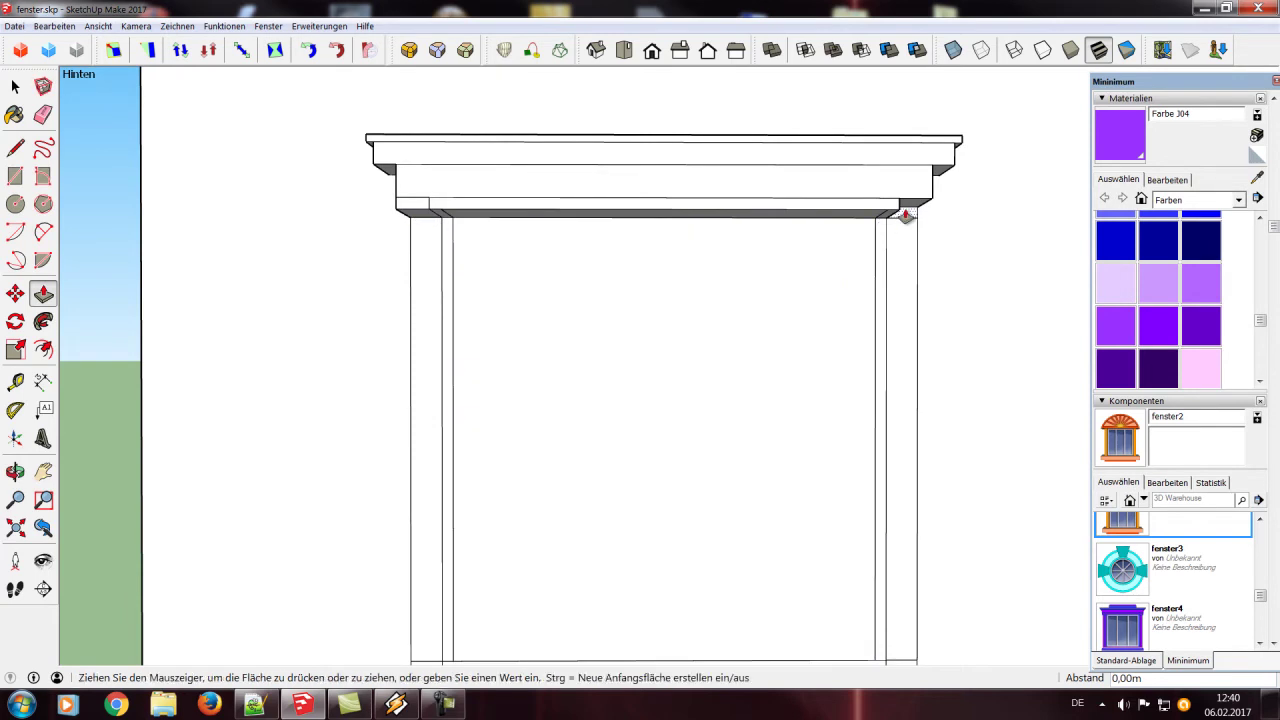
left_click(906, 216)
double_click(435, 281)
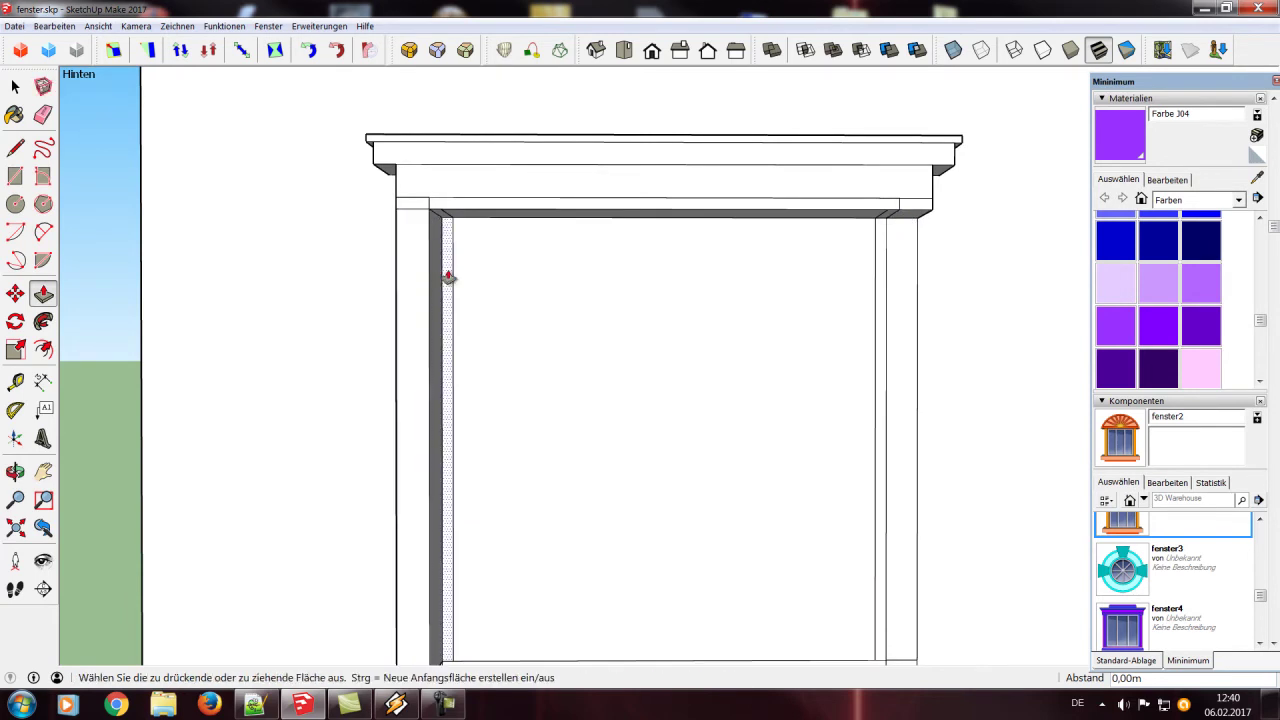
double_click(884, 311)
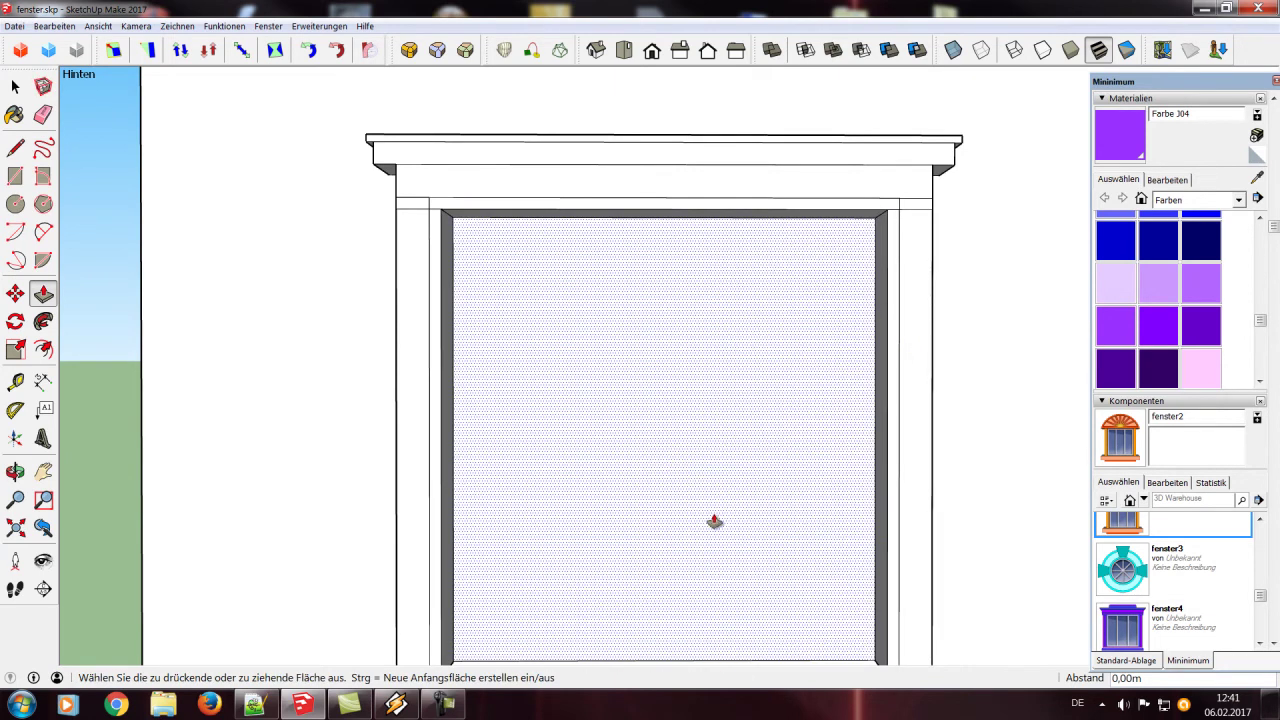
Pull the lower sill steps outward so they project beyond the frame on both sides
middle_click_drag(714, 517, 770, 167)
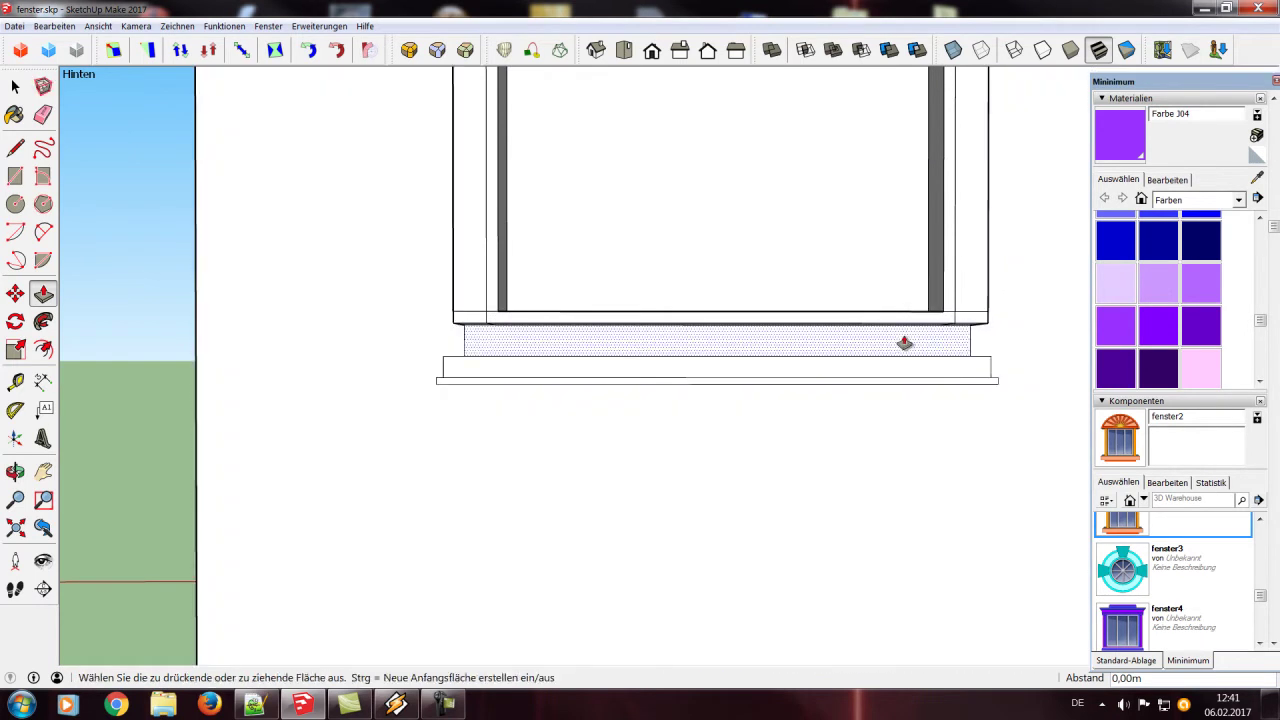
double_click(793, 375)
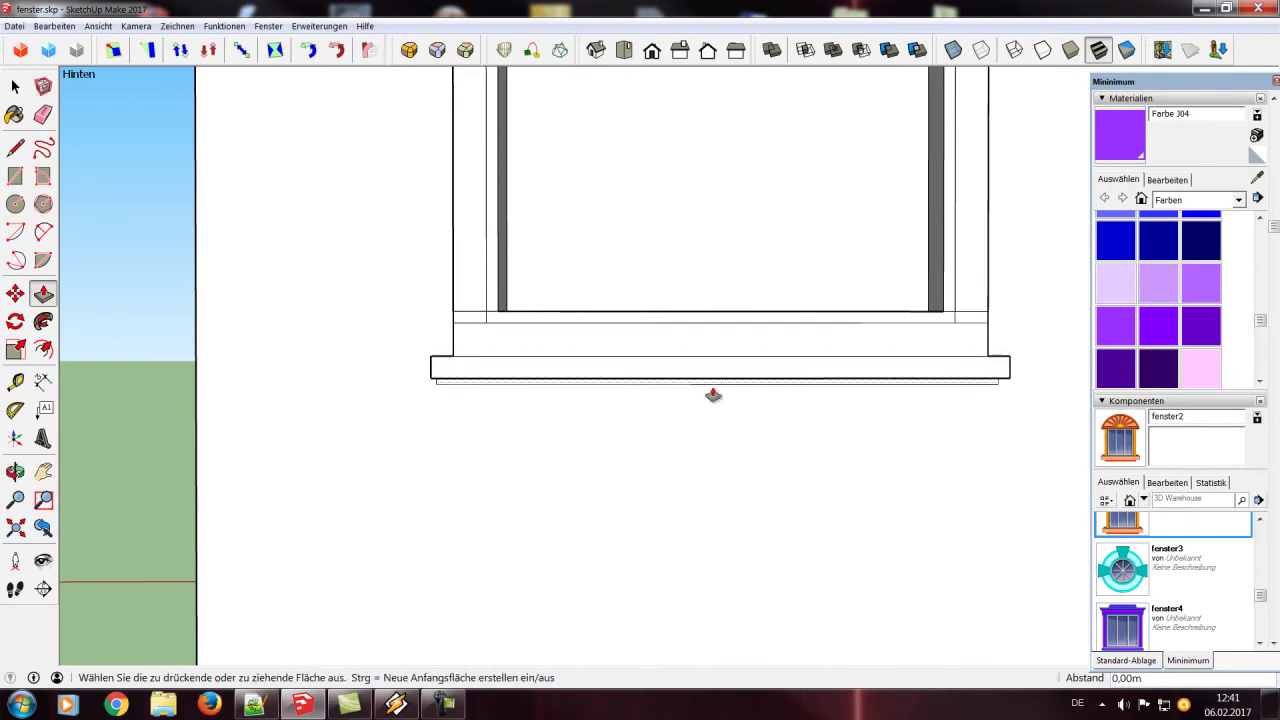
left_click(694, 388)
left_click(540, 360)
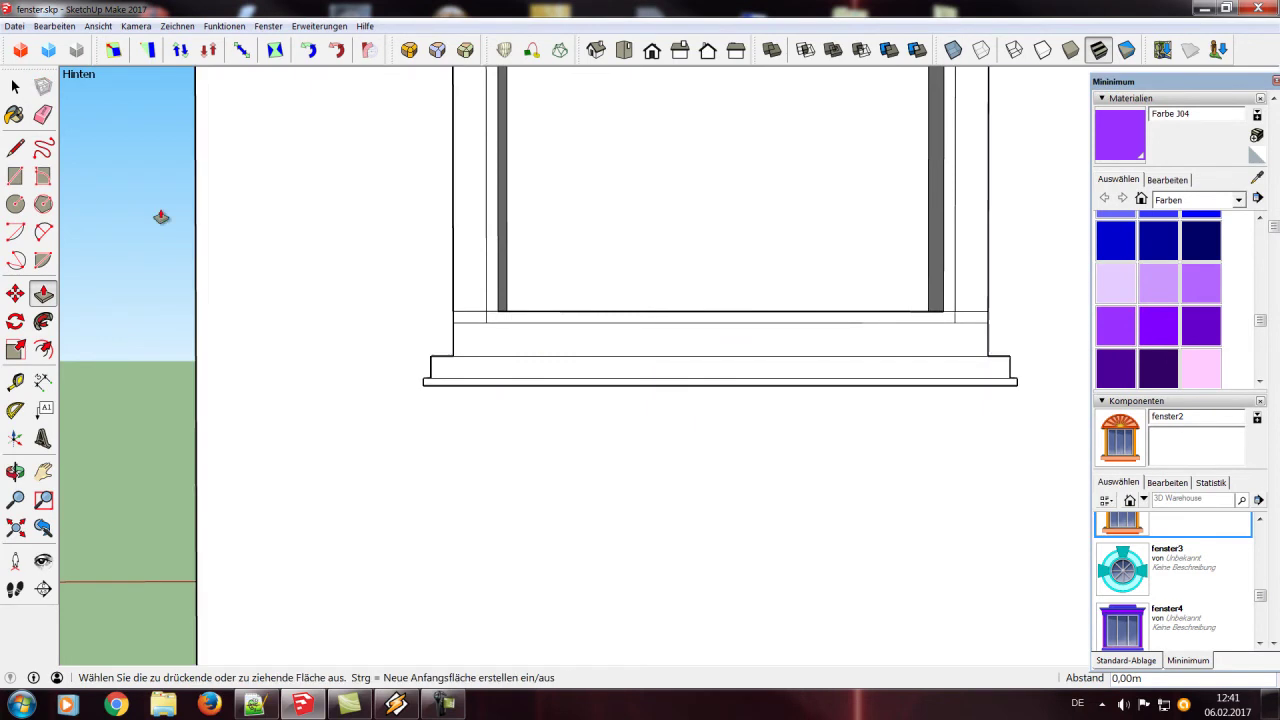
middle_click_drag(160, 217, 540, 432)
Zoom in and pull the cornice cap's front strip out slightly
scroll(540, 432, "down", 2)
scroll(557, 417, "down", 2)
scroll(537, 449, "down", 3)
scroll(534, 457, "down", 2)
mouse_move(697, 462)
middle_mouse_down()
mouse_move(811, 466)
mouse_move(660, 380)
middle_mouse_up()
scroll(634, 329, "up", 3)
scroll(637, 327, "up", 3)
scroll(637, 327, "up", 2)
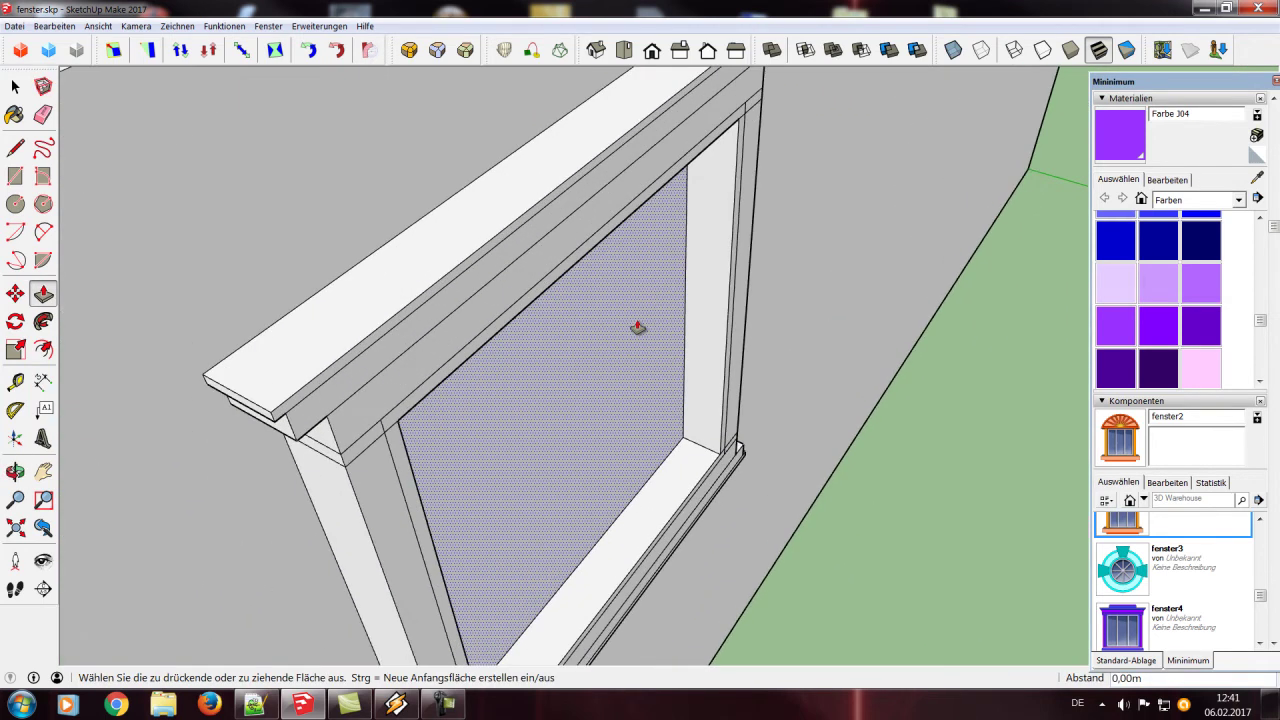
left_click(403, 318)
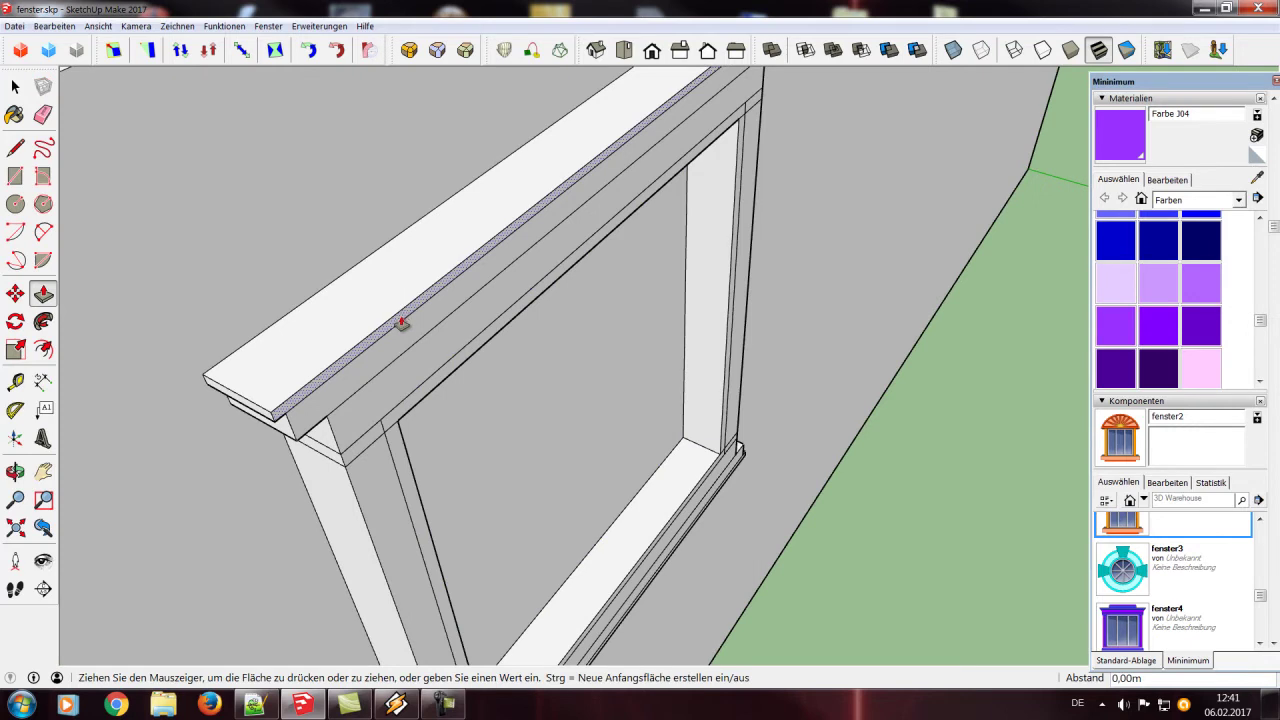
left_click(418, 325)
Extrude a thin projecting lip from the sill's front strip
scroll(743, 534, "down", 3)
scroll(800, 551, "up", 5)
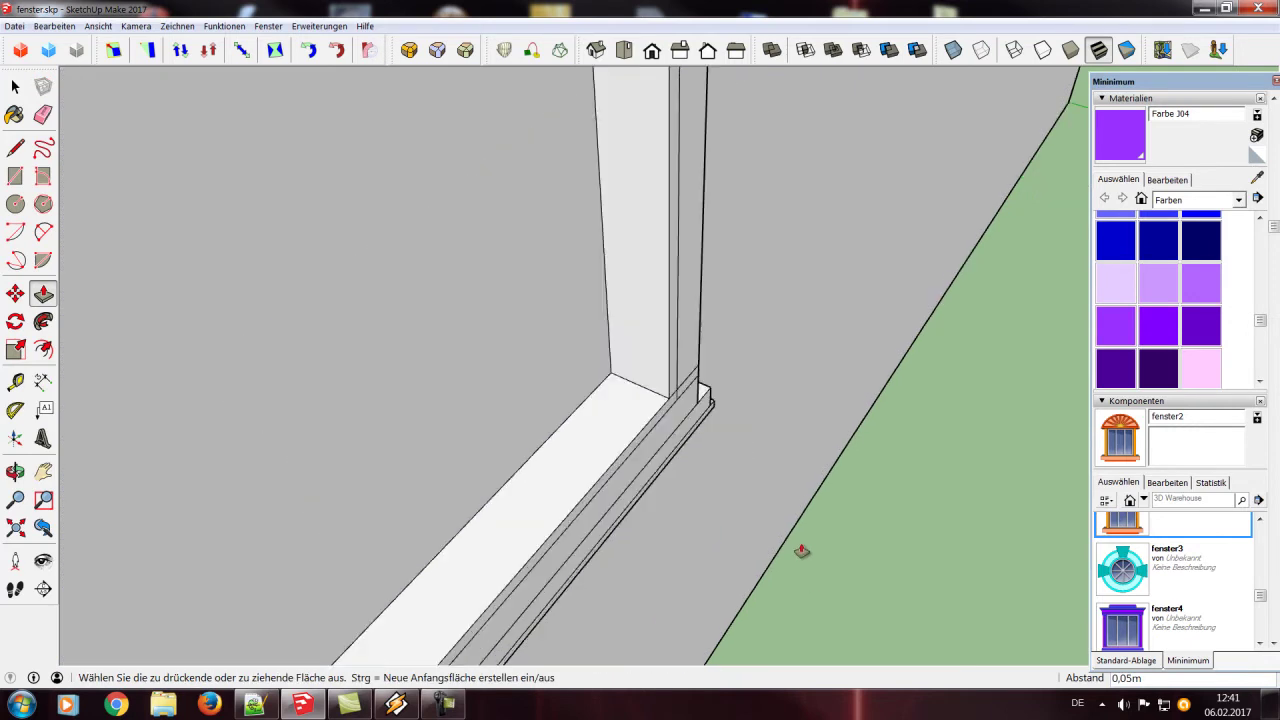
scroll(700, 480, "up", 2)
left_click(578, 385)
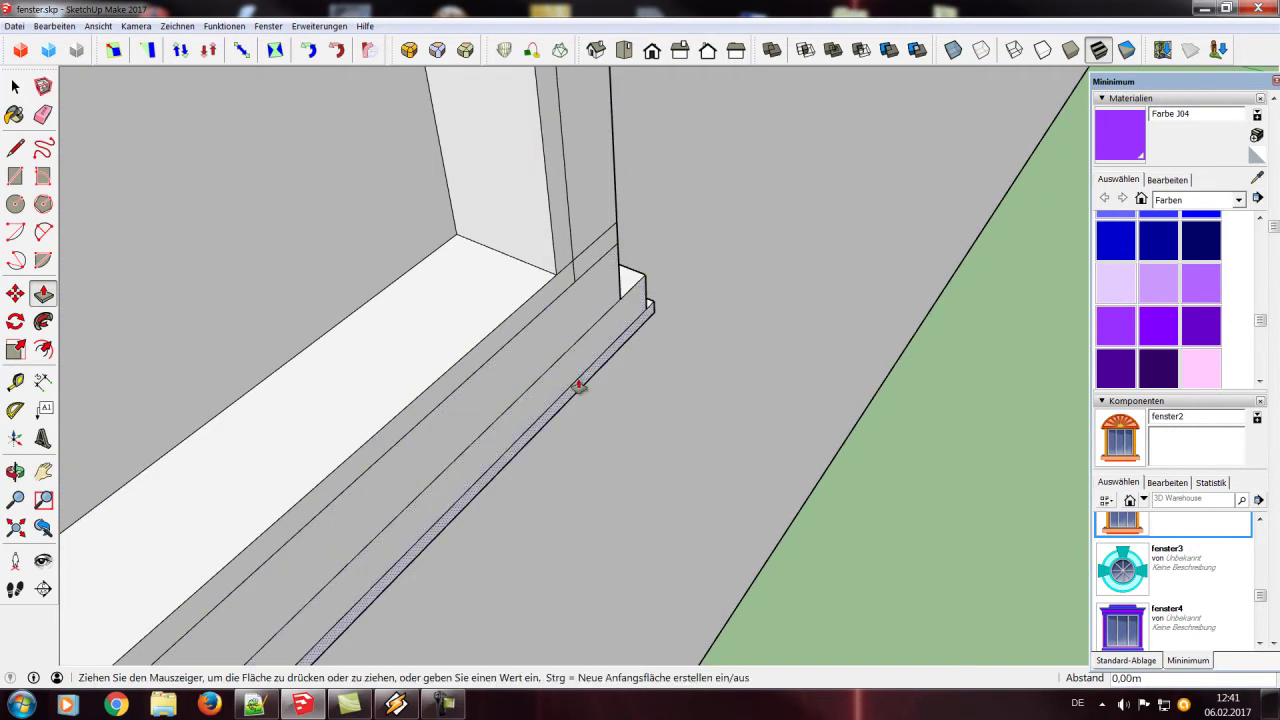
left_click(578, 385)
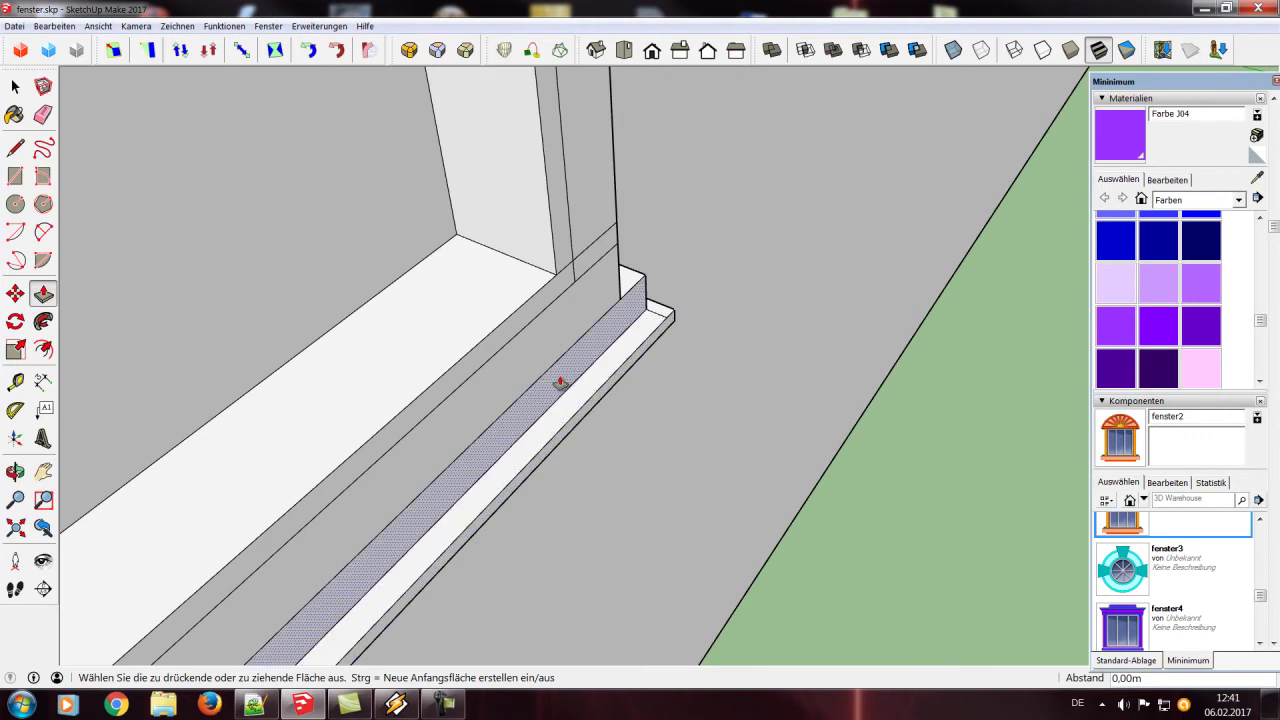
Push the glass pane face 0.01 m deeper into the window
scroll(561, 383, "down", 2)
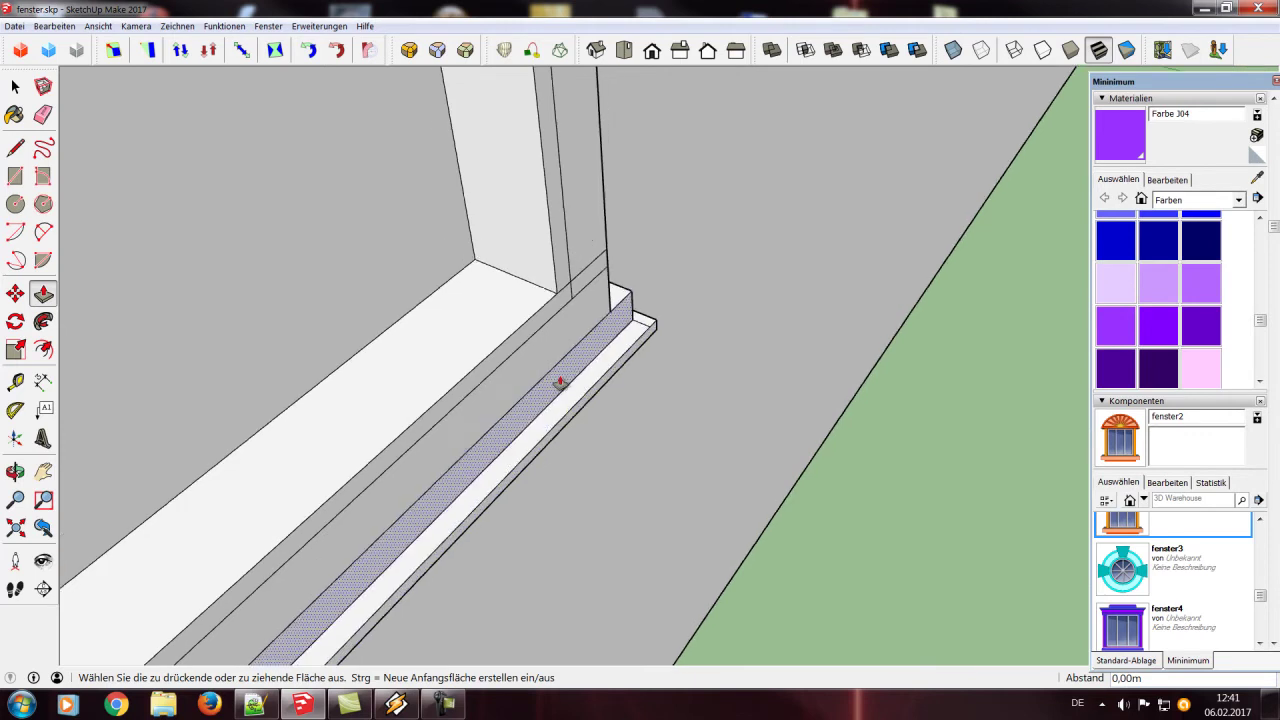
scroll(560, 380, "down", 2)
scroll(560, 383, "down", 3)
scroll(455, 320, "up", 2)
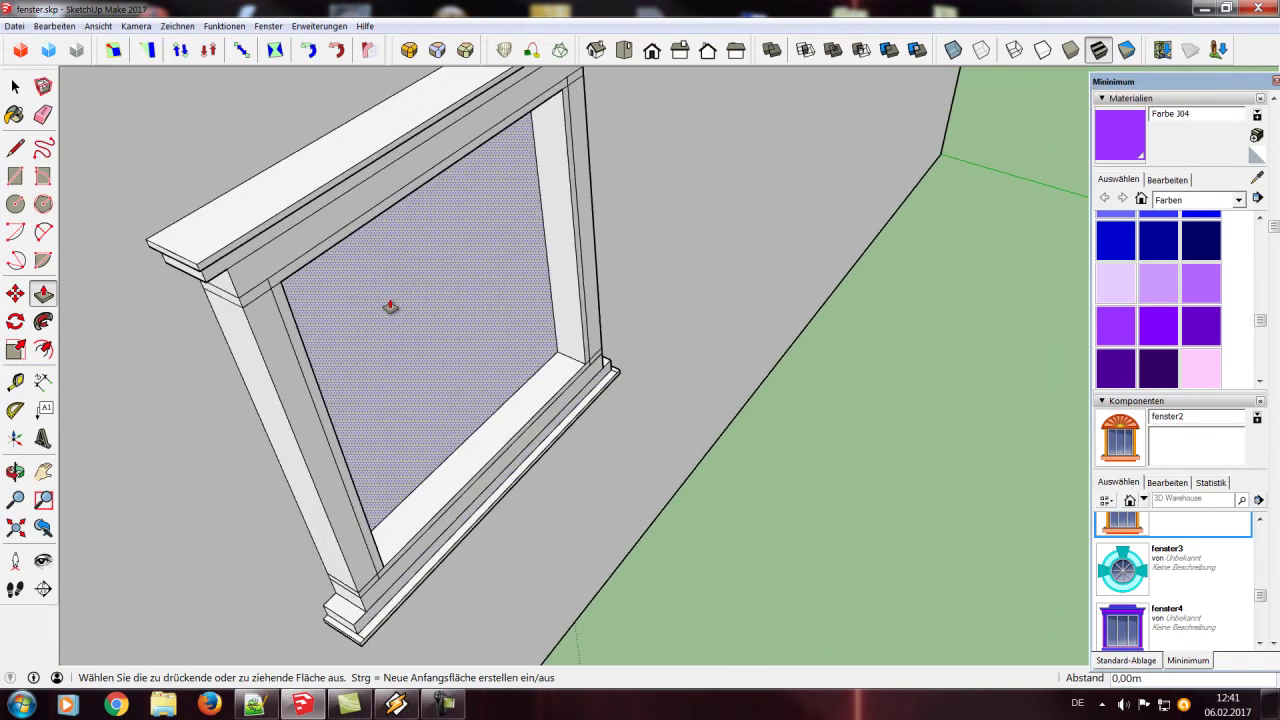
left_click(427, 327)
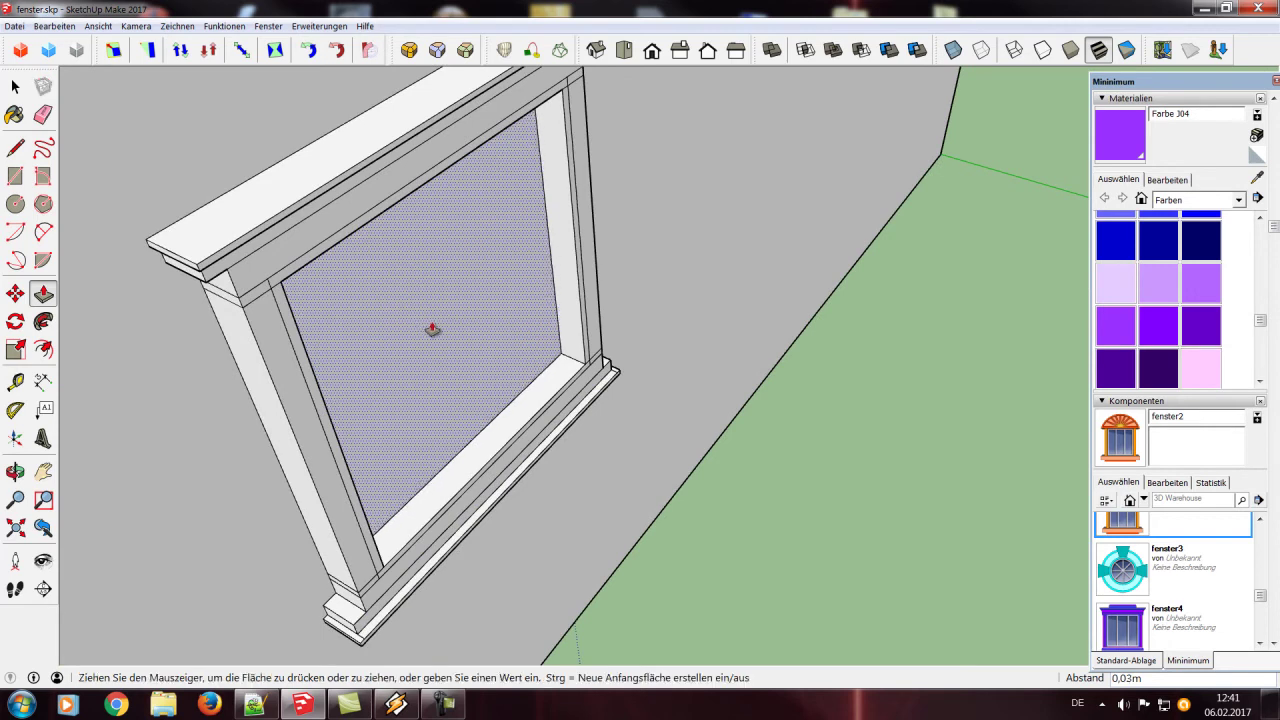
left_click(429, 330)
scroll(373, 354, "down", 3)
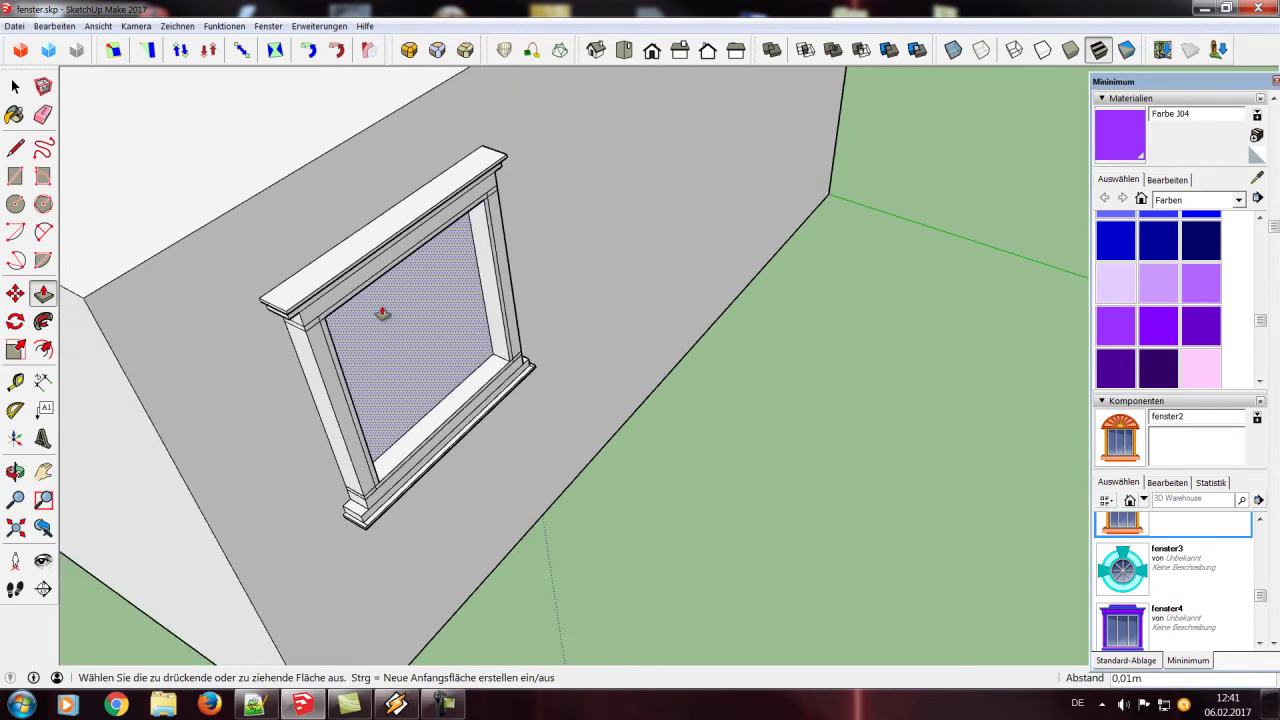
Push the glass face back into the opening and recess the lintel faces by 0.03 m
mouse_move(765, 585)
middle_mouse_down()
mouse_move(843, 400)
mouse_move(837, 271)
middle_mouse_up()
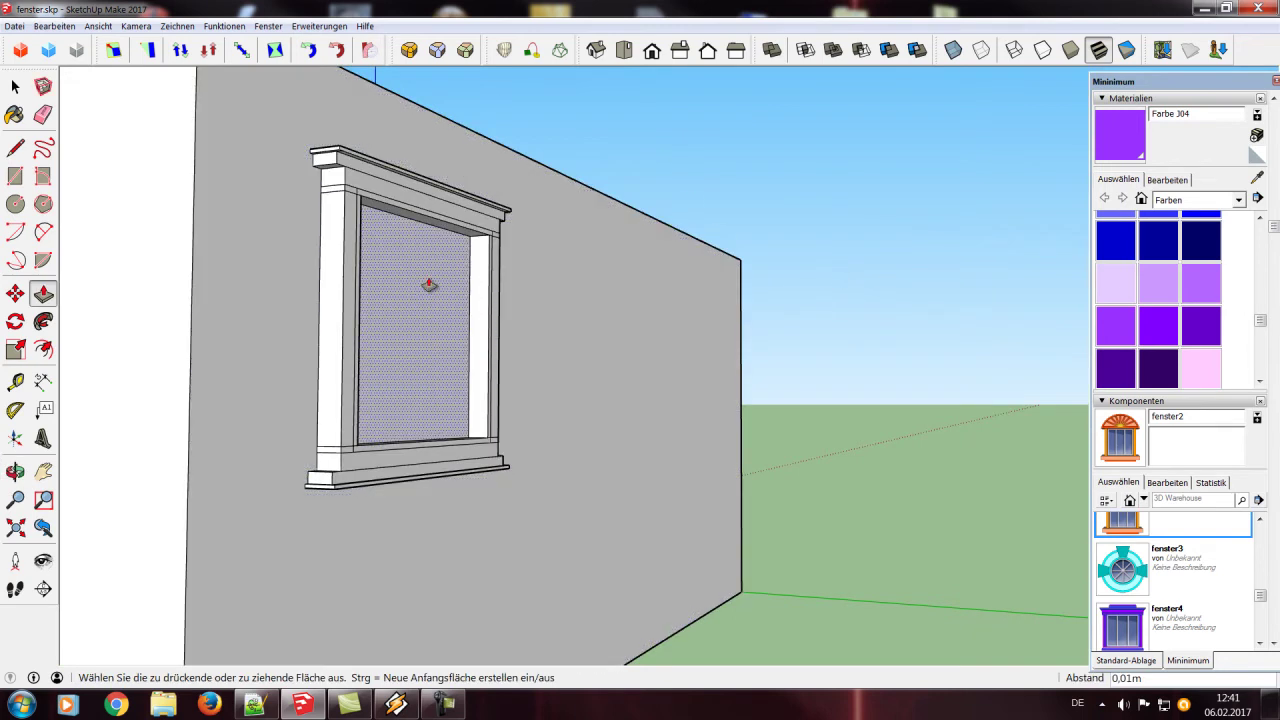
left_click_drag(412, 334, 354, 297)
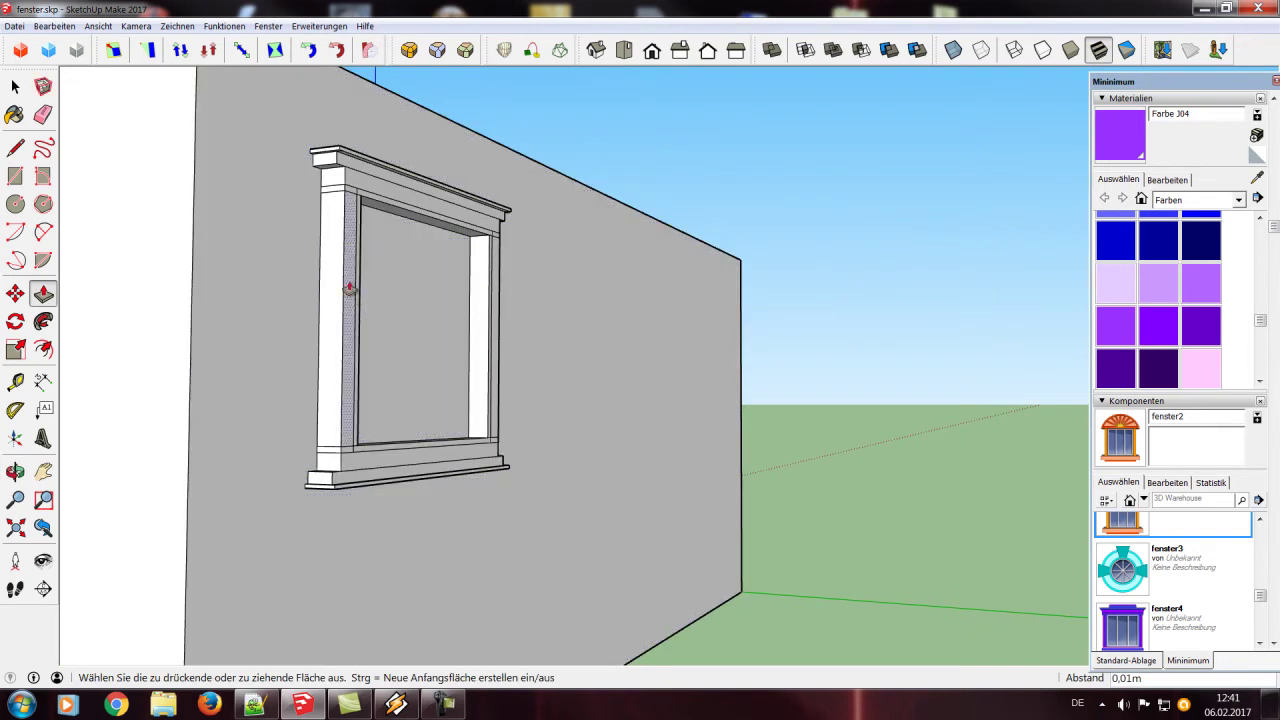
scroll(335, 203, "up", 3)
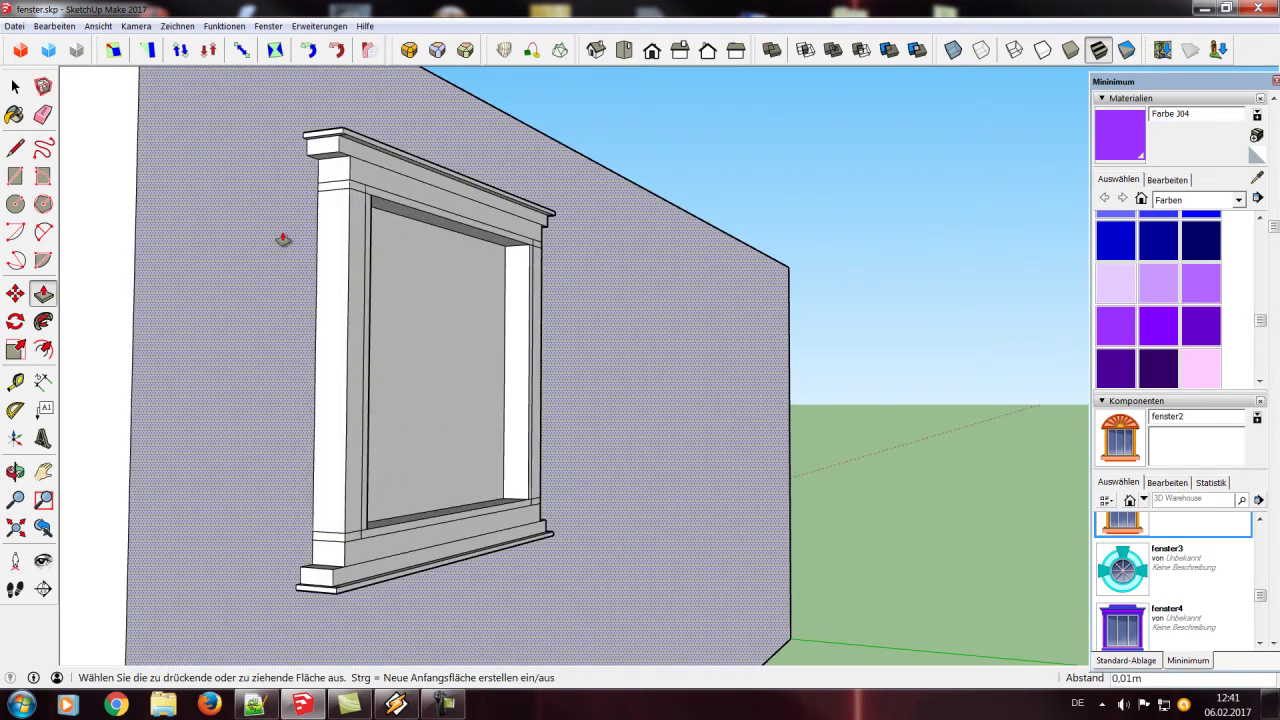
scroll(388, 252, "up", 2)
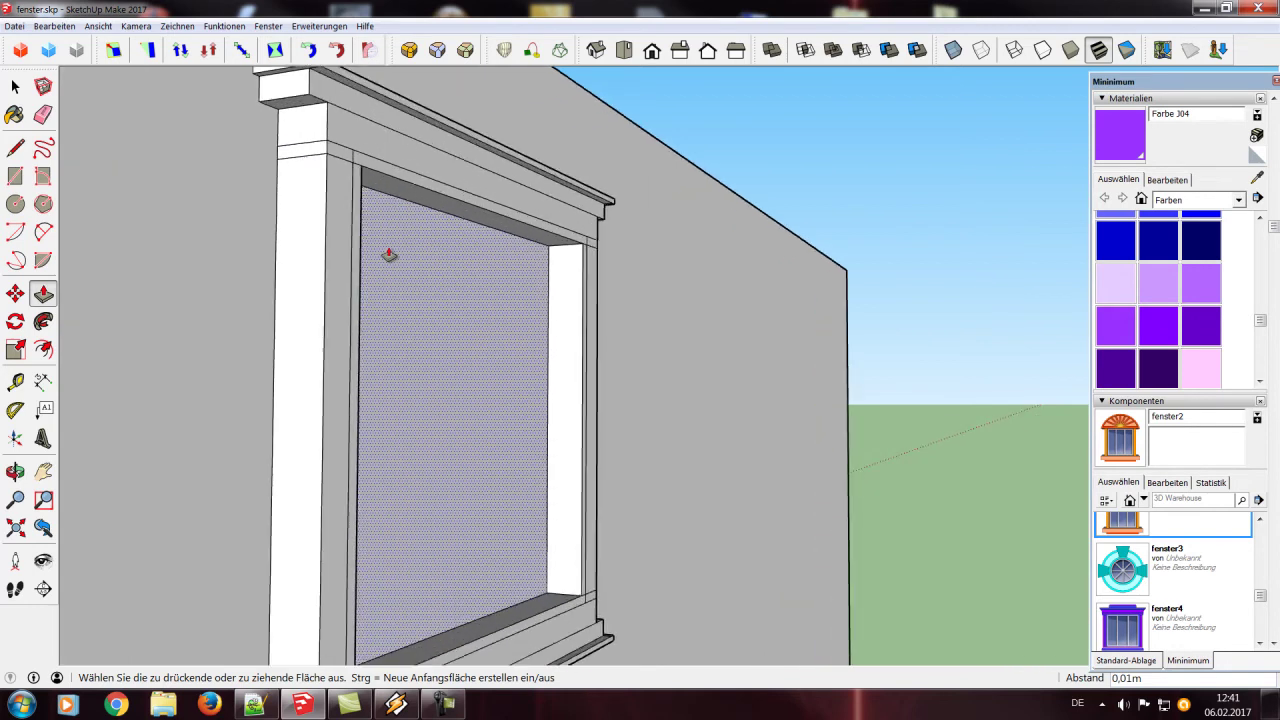
left_click(339, 140)
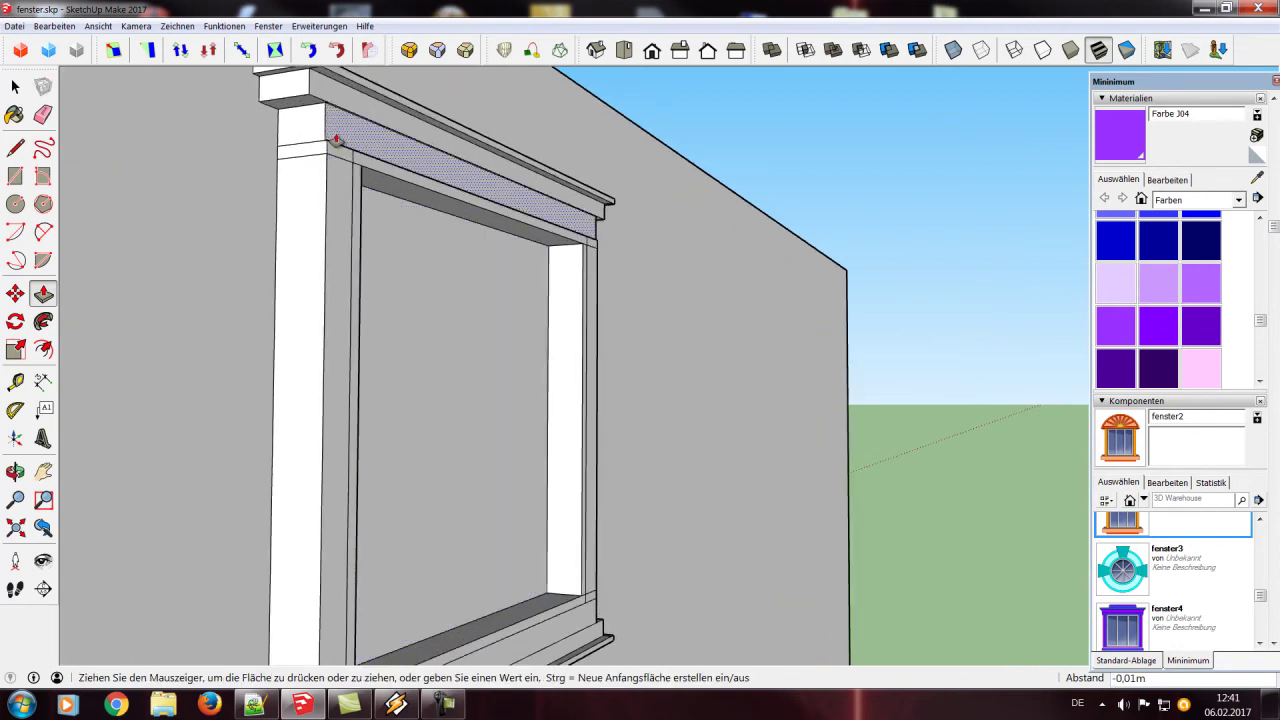
left_click(332, 139)
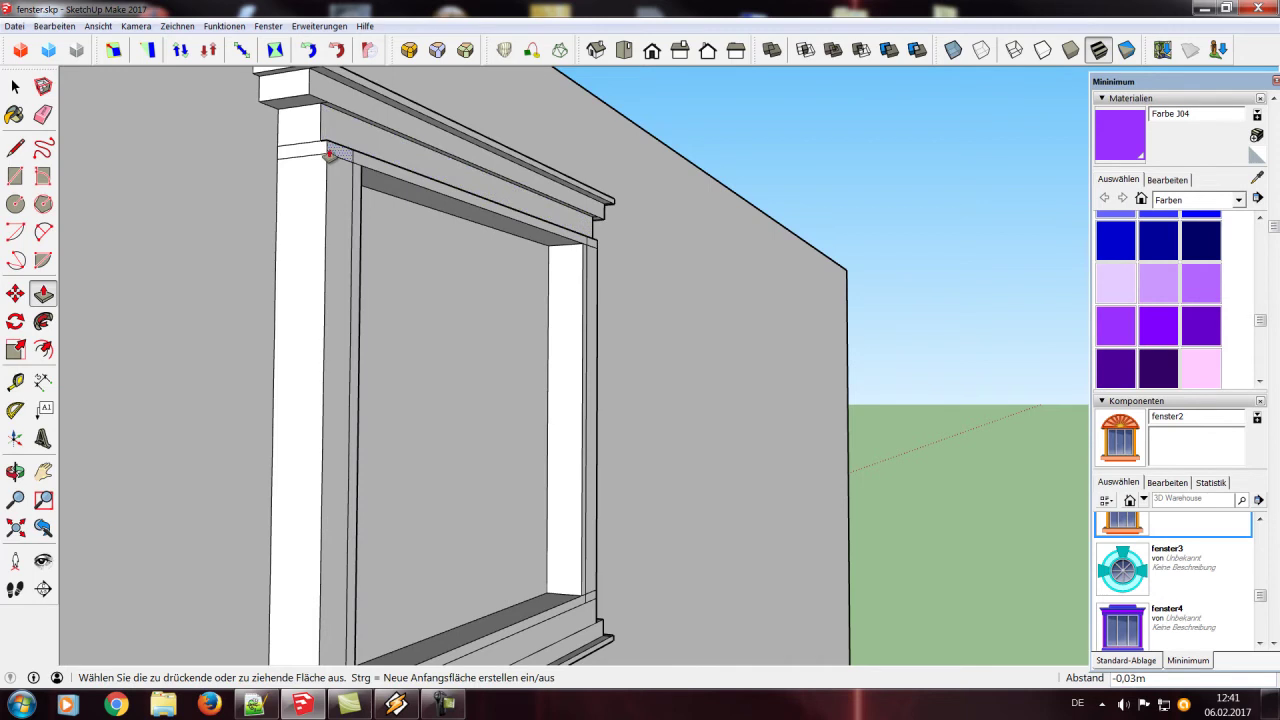
left_click(355, 162)
left_click(351, 189)
Recess the left jamb's inner face and push the right jamb's side strip inward
left_click(336, 199)
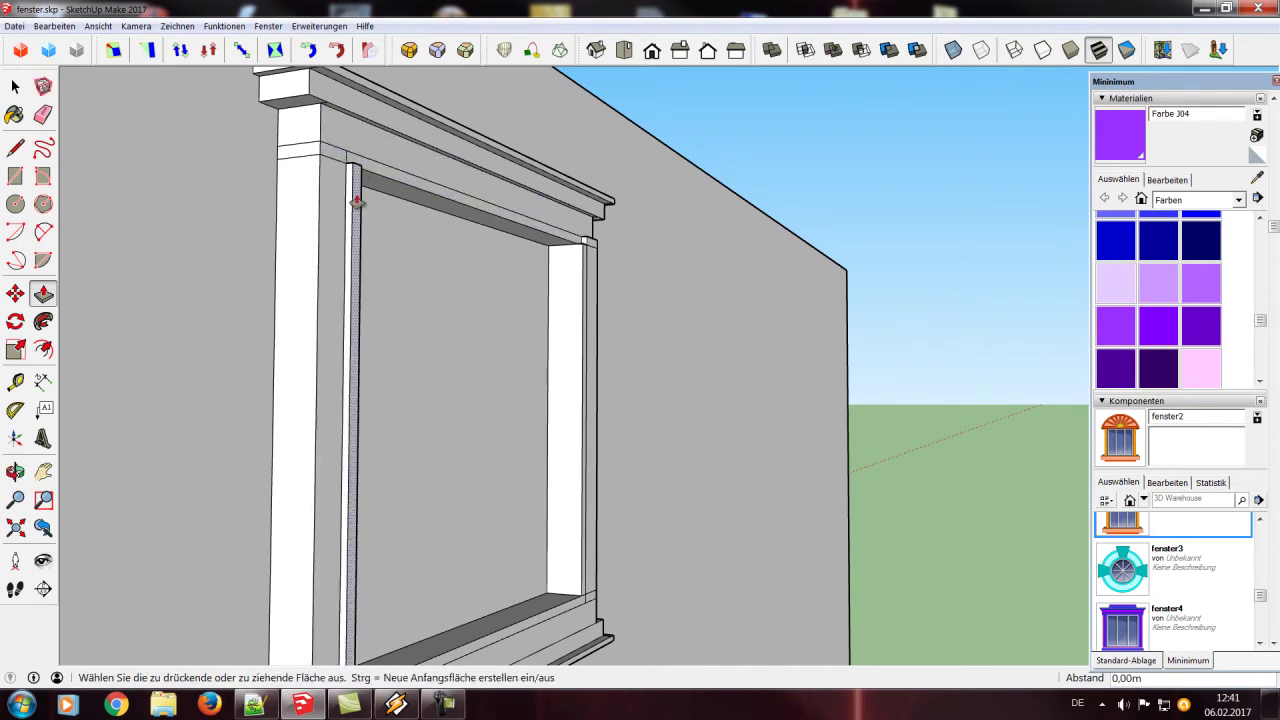
left_click(357, 200)
left_click(589, 254)
left_click(589, 254)
left_click(594, 265)
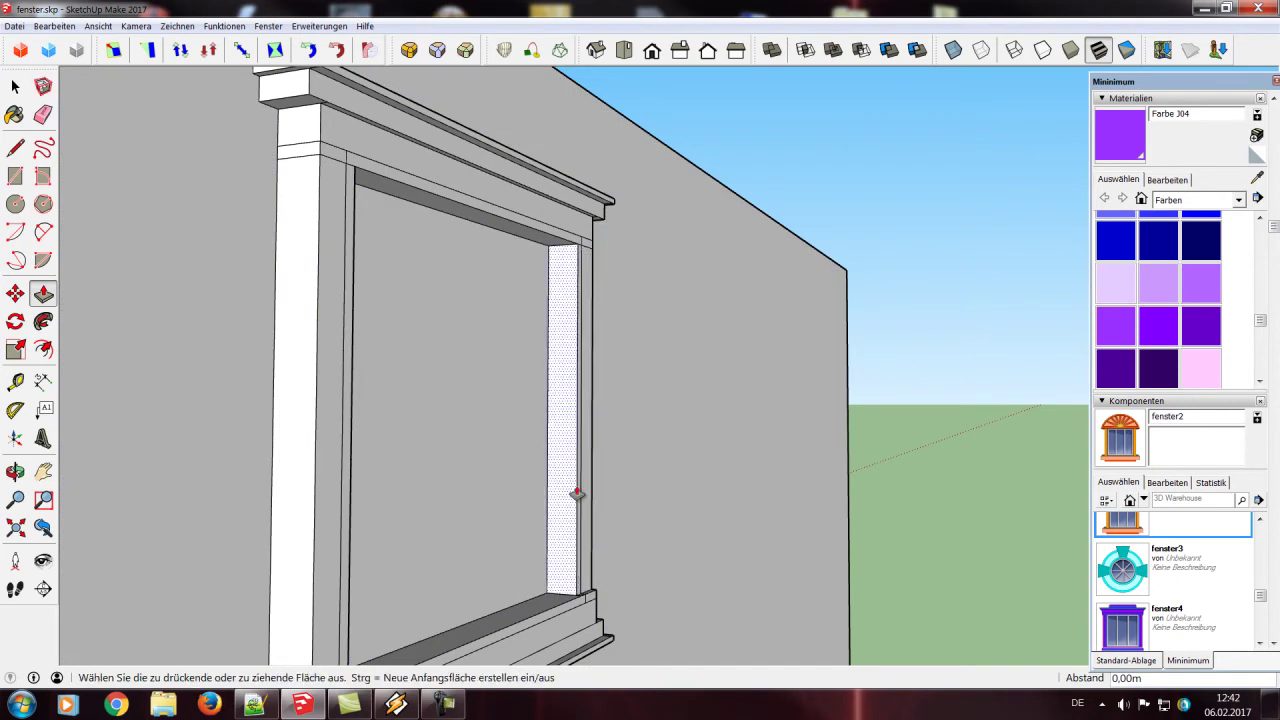
Pull the sill's front face out twice, about 0.02 m each time
mouse_move(510, 656)
middle_mouse_down()
mouse_move(522, 563)
mouse_move(596, 302)
mouse_move(554, 409)
mouse_move(591, 449)
middle_mouse_up()
left_click(505, 474)
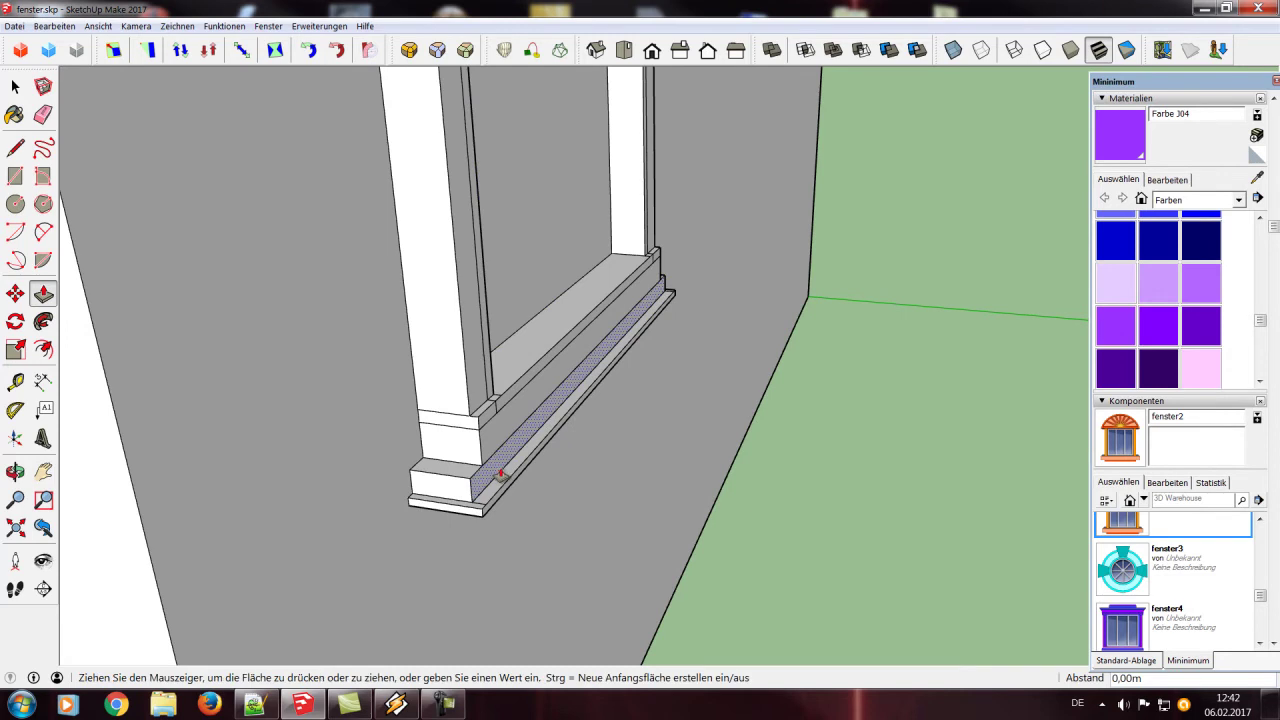
left_click(506, 474)
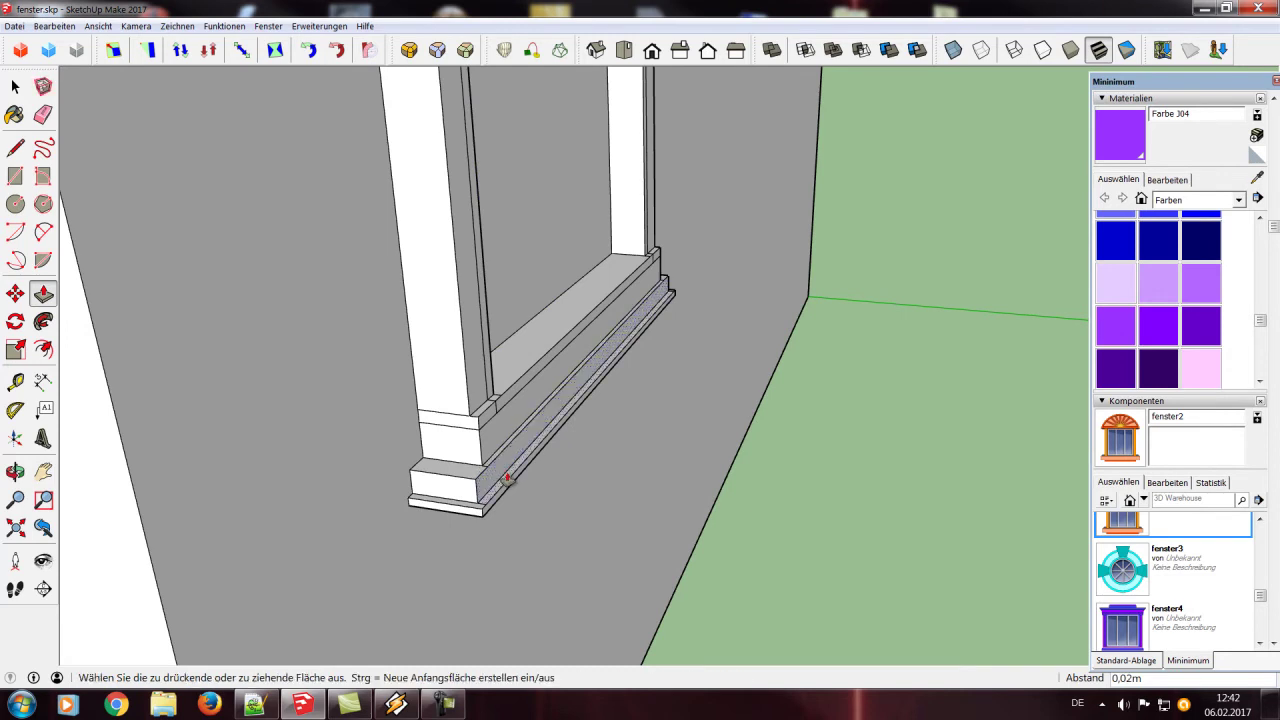
left_click(507, 468)
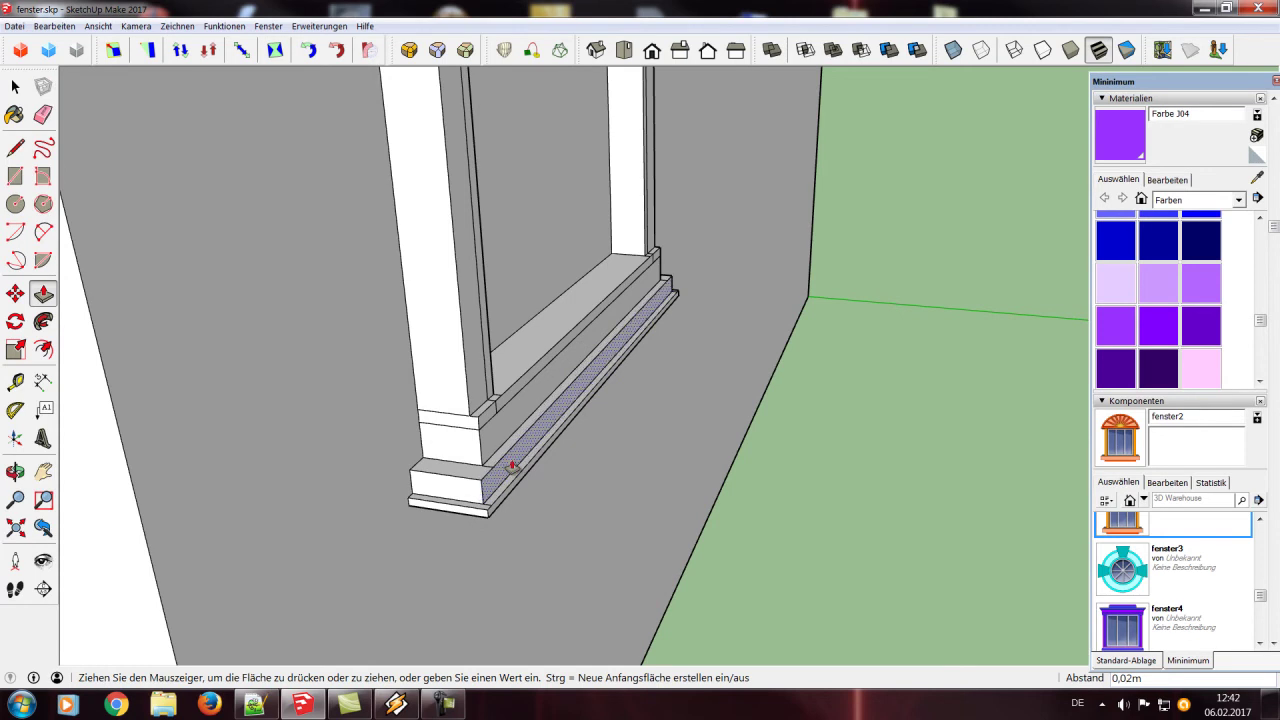
left_click(511, 465)
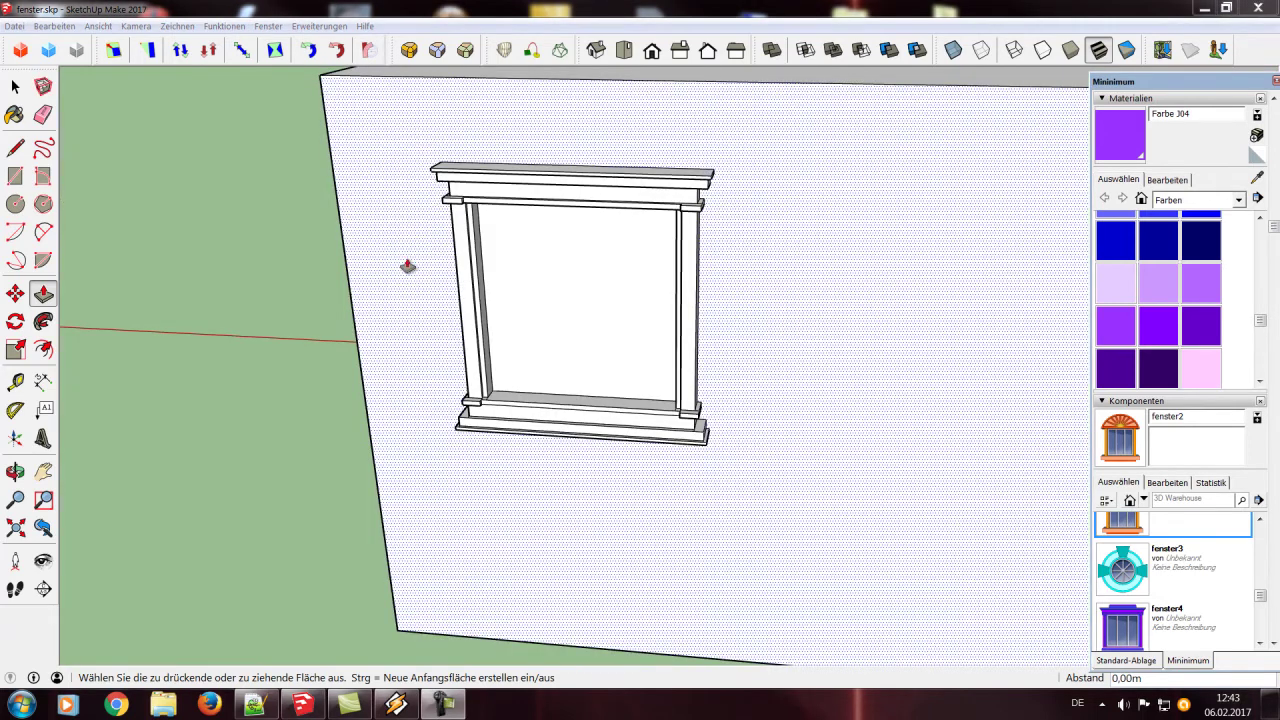
Erase the stray edges at the frame's inner corner and where the pillar meets the sill
middle_click_drag(288, 378, 617, 157)
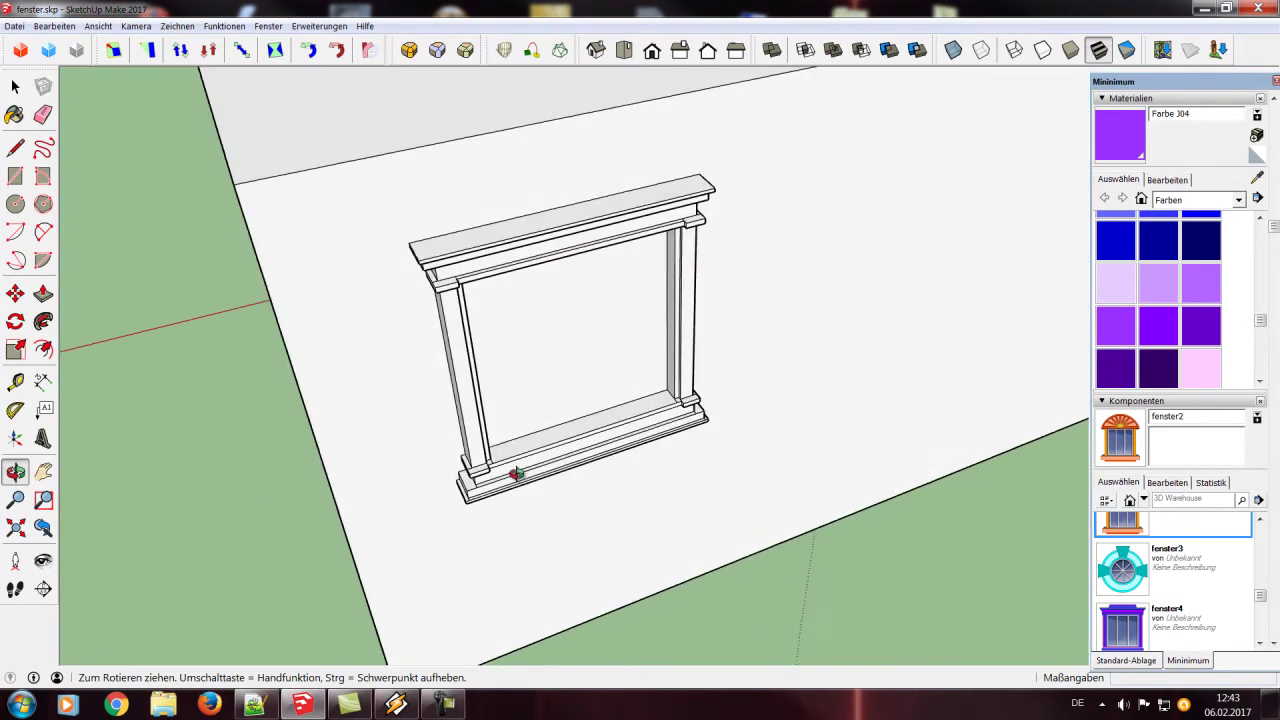
middle_click_drag(617, 157, 214, 128)
key("e")
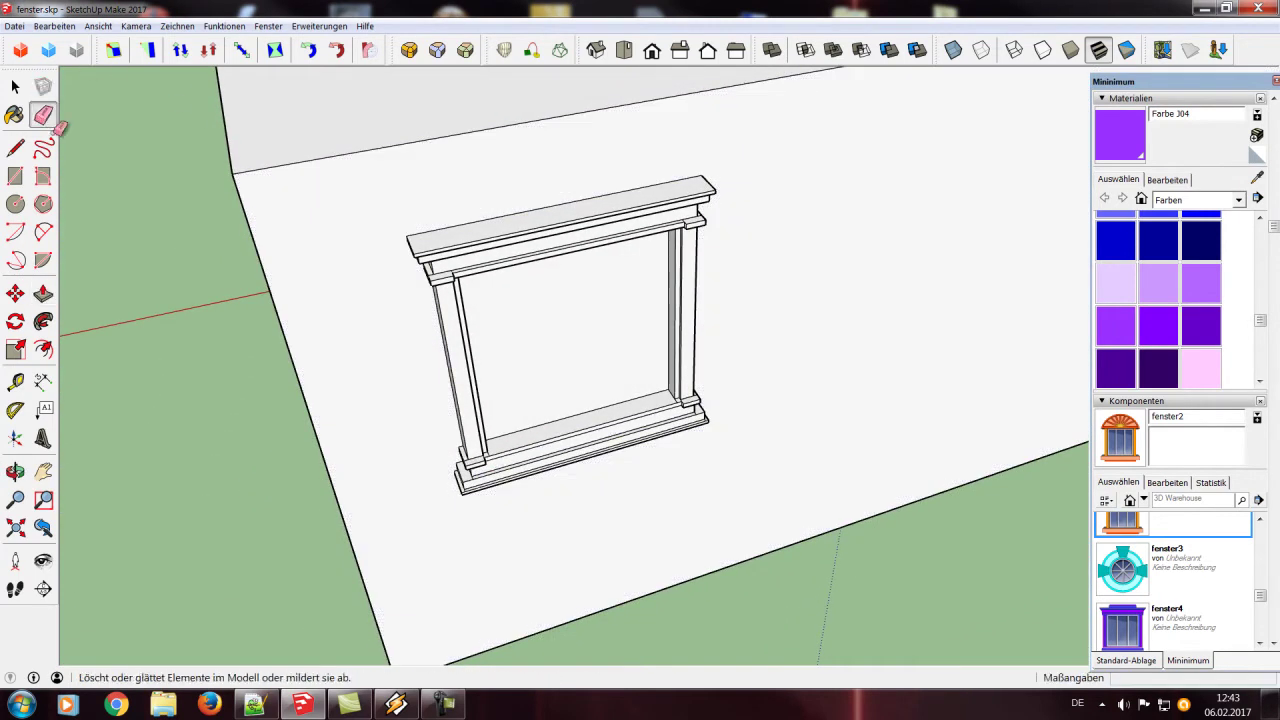
scroll(487, 458, "up", 4)
scroll(487, 458, "up", 3)
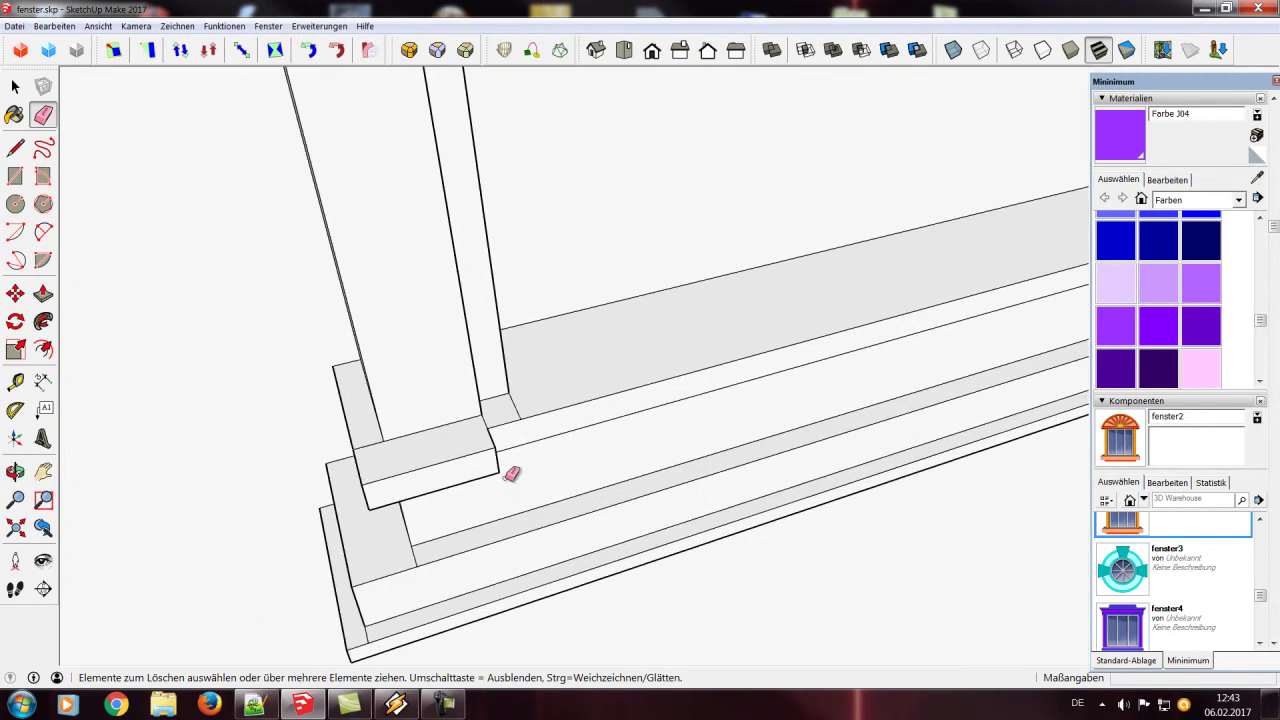
left_click(512, 404)
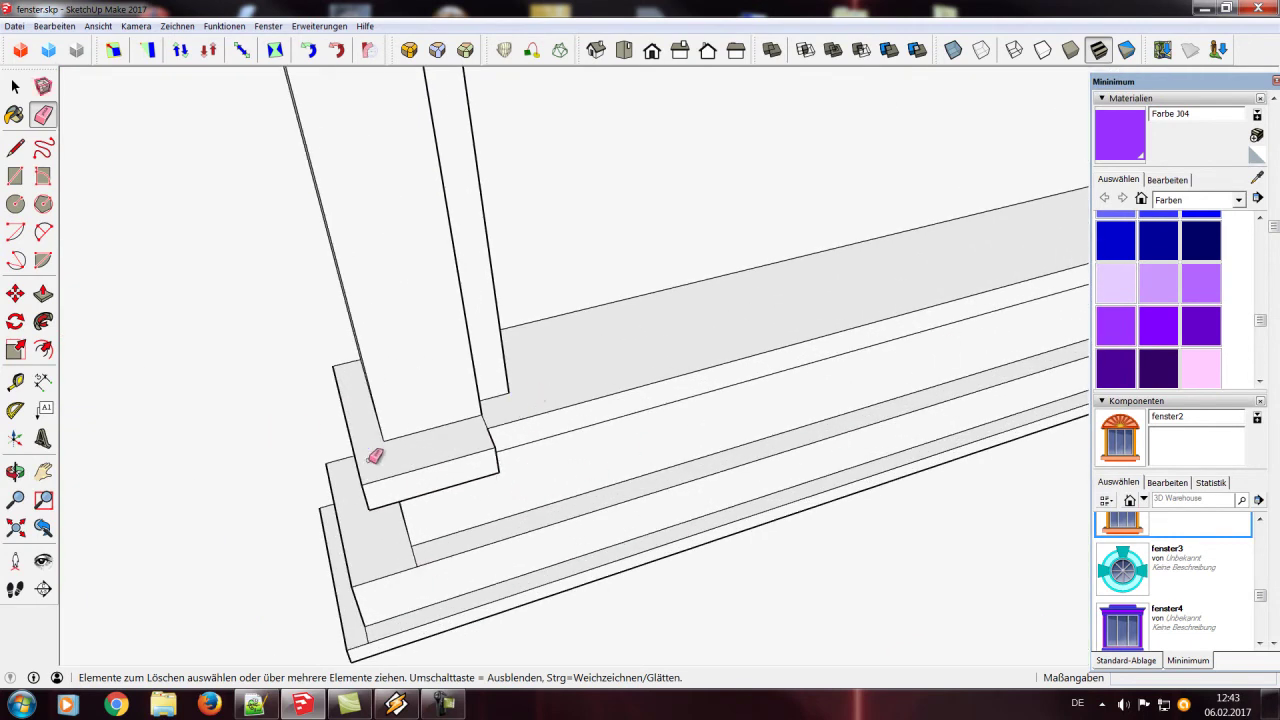
mouse_move(917, 351)
middle_mouse_down()
mouse_move(4, 506)
mouse_move(399, 364)
middle_mouse_up()
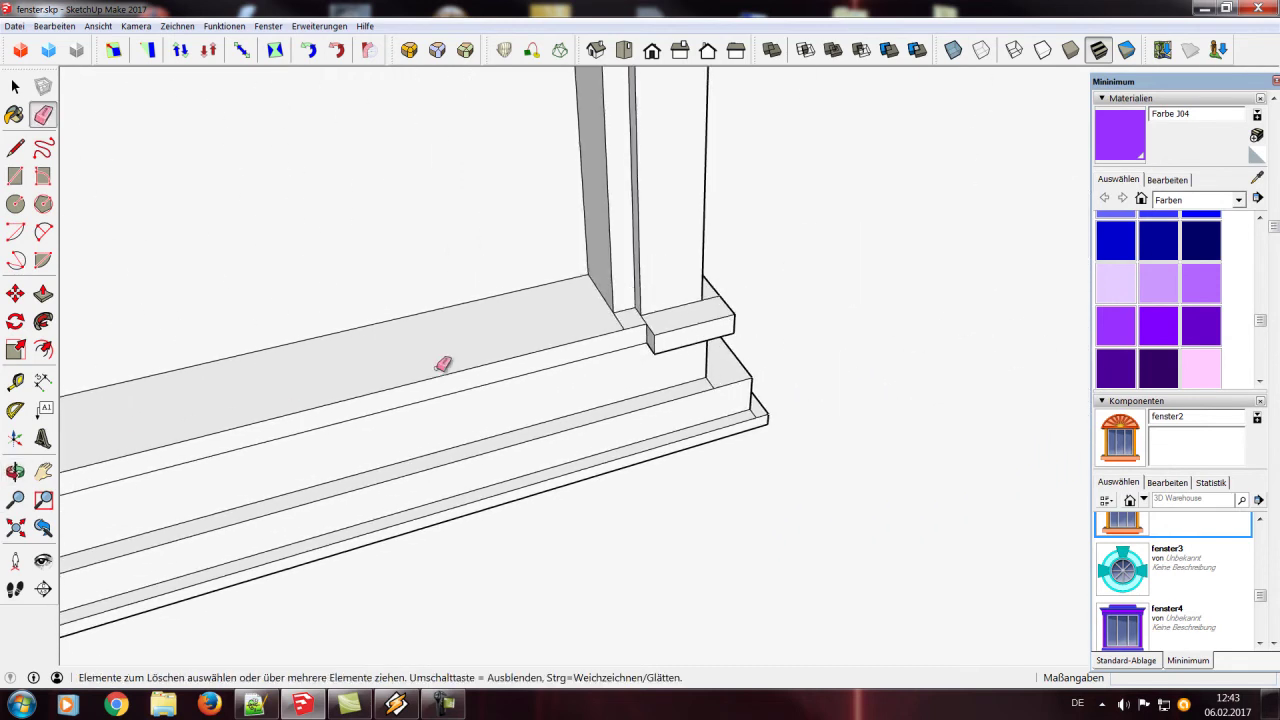
left_click(622, 317)
Erase the short stray edges at the sill step corner and the sill corner
left_click_drag(716, 377, 739, 369)
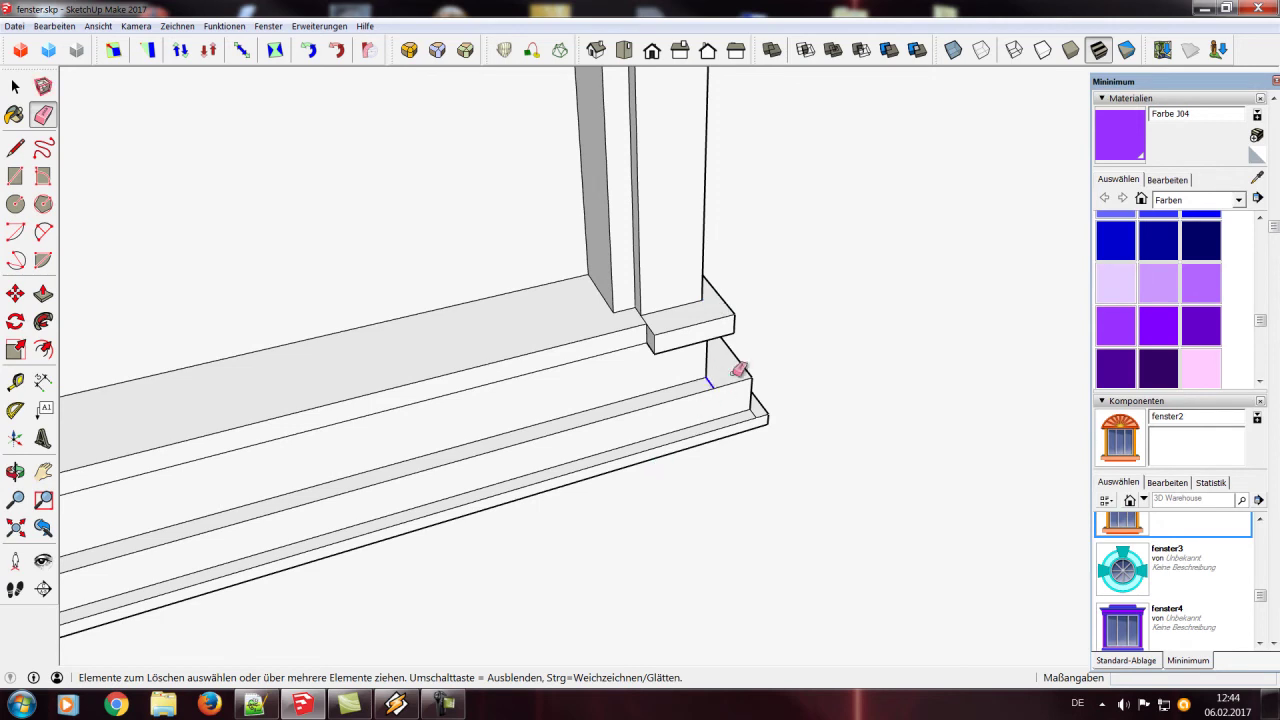
scroll(797, 426, "up", 4)
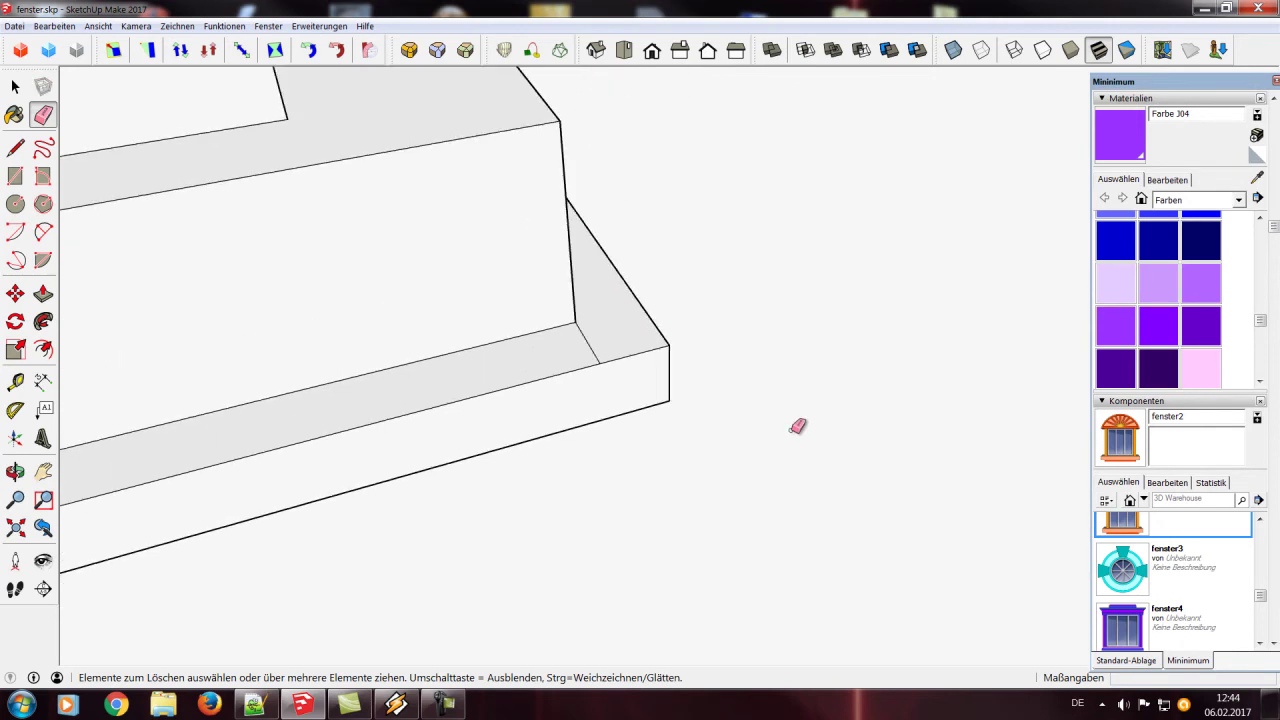
scroll(289, 340, "down", 1)
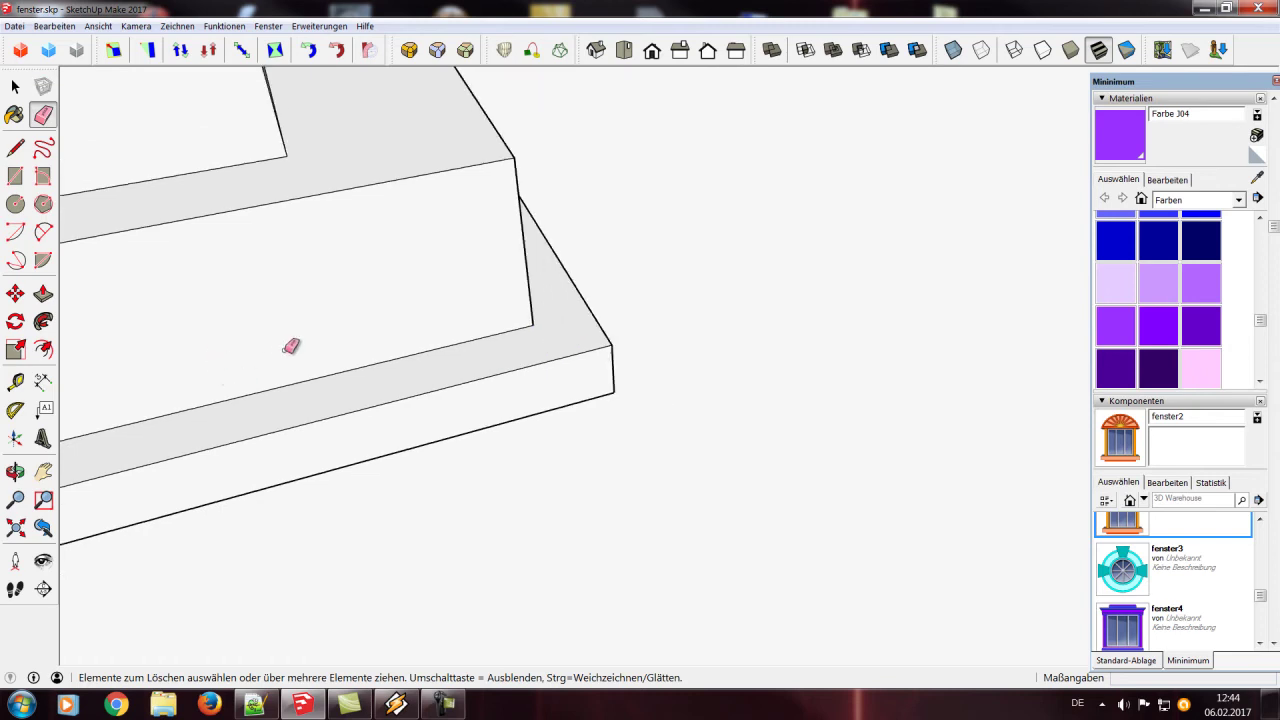
scroll(287, 354, "down", 1)
scroll(267, 331, "up", 3)
scroll(564, 339, "up", 2)
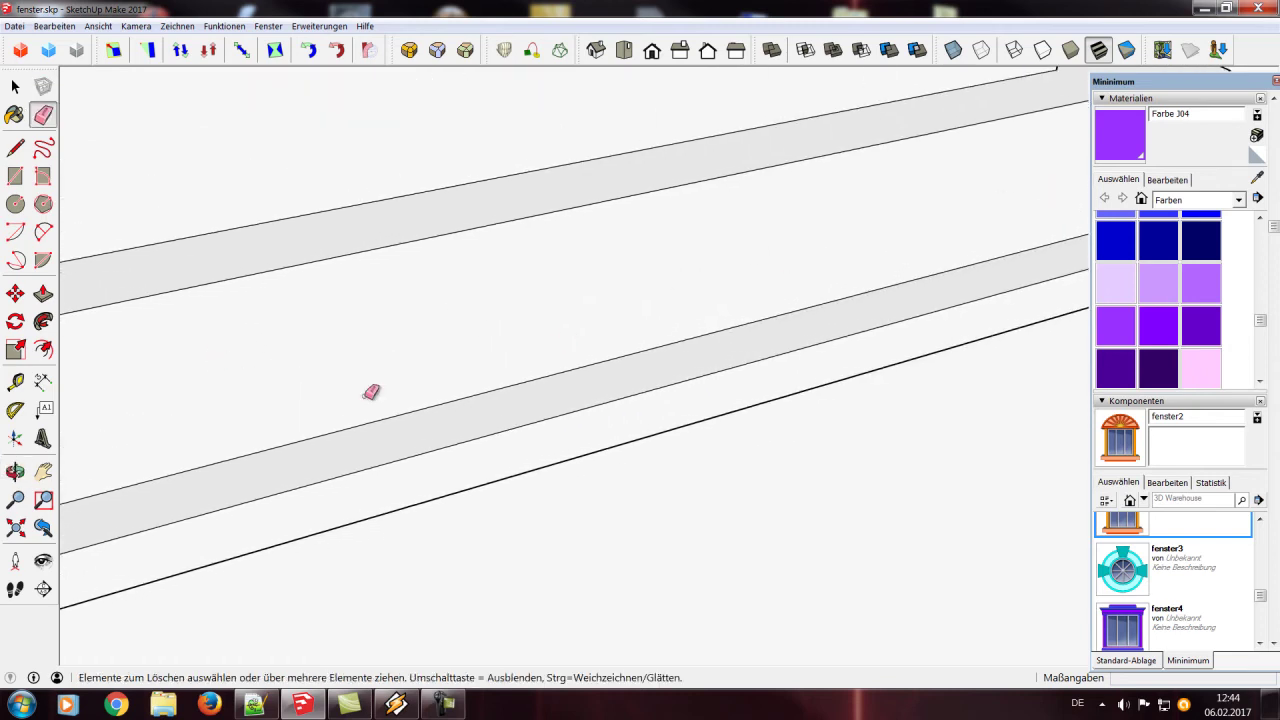
mouse_move(171, 421)
middle_mouse_down()
mouse_move(771, 208)
mouse_move(386, 340)
middle_mouse_up()
scroll(309, 394, "down", 1)
scroll(283, 416, "down", 1)
scroll(283, 416, "down", 2)
scroll(167, 403, "down", 1)
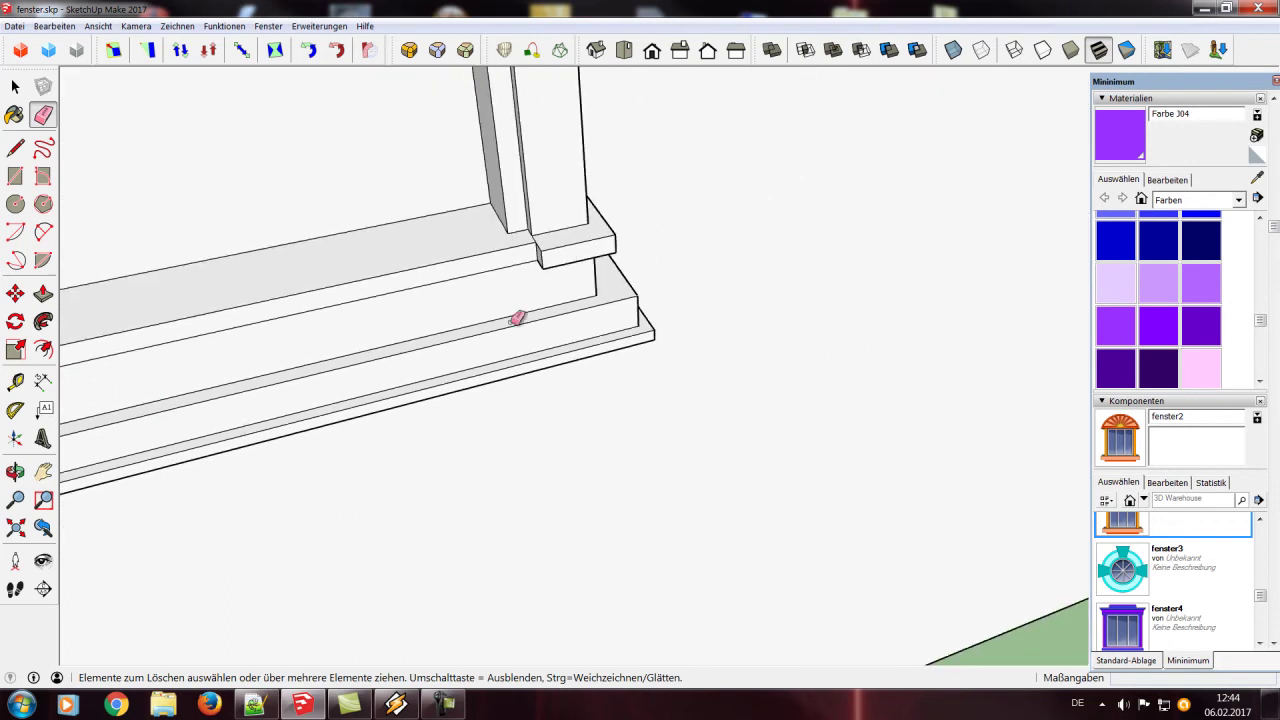
mouse_move(238, 400)
middle_mouse_down()
mouse_move(1011, 234)
mouse_move(904, 278)
middle_mouse_up()
scroll(345, 465, "up", 1)
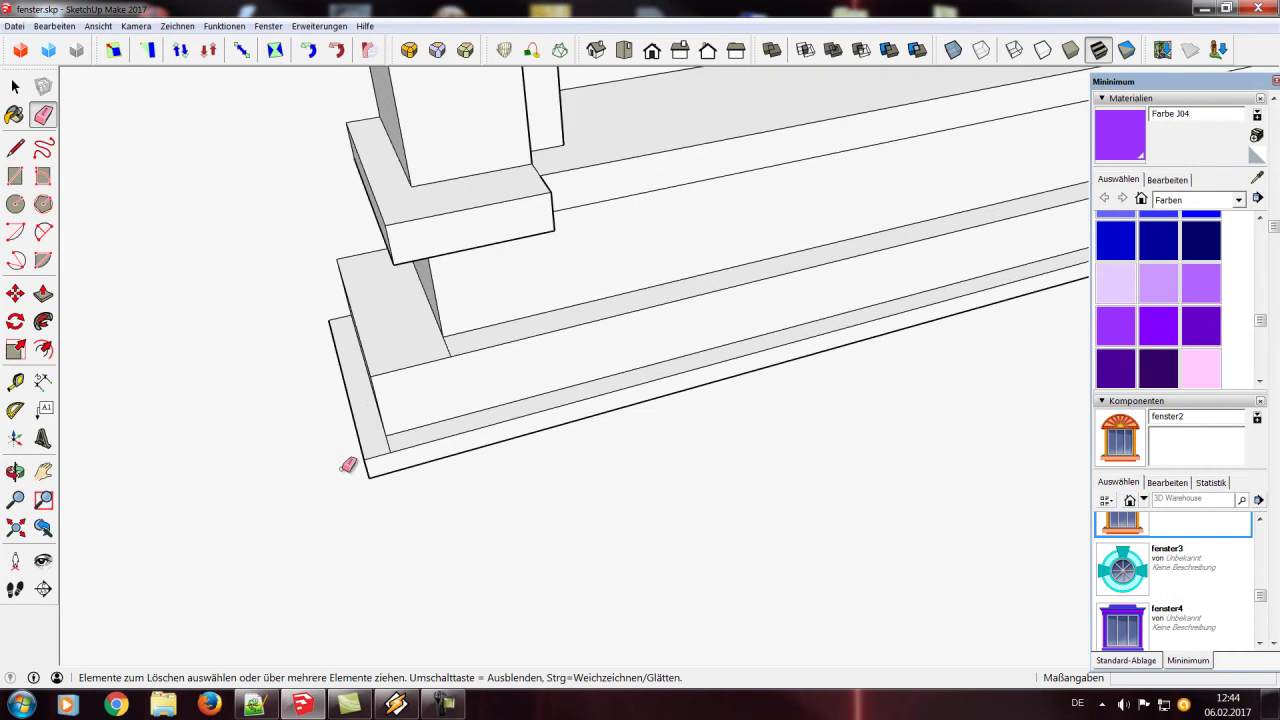
left_click(390, 440)
Erase the small edge at the frame-sill corner, then turn the view to face the frame
scroll(555, 325, "down", 2)
scroll(543, 337, "down", 1)
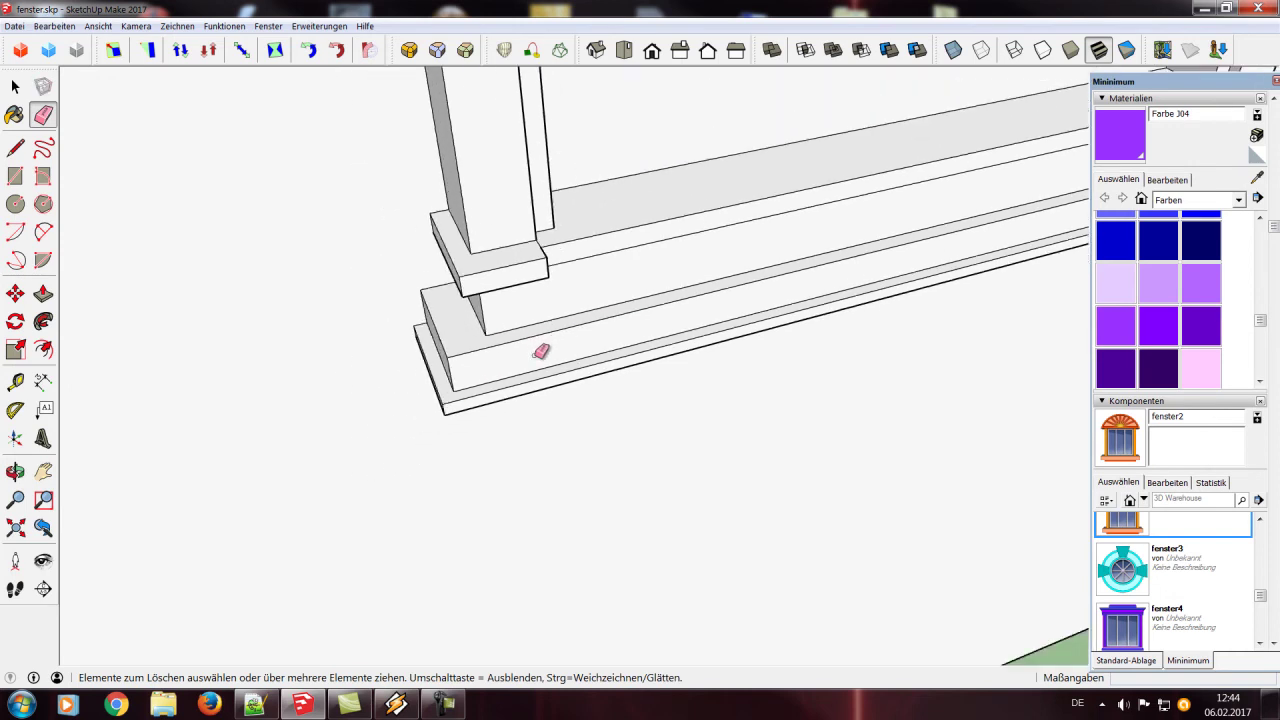
scroll(538, 352, "down", 1)
scroll(545, 265, "up", 2)
left_click_drag(520, 269, 560, 251)
scroll(757, 341, "down", 2)
scroll(894, 309, "down", 2)
middle_click_drag(894, 309, 791, 377)
scroll(354, 546, "up", 3)
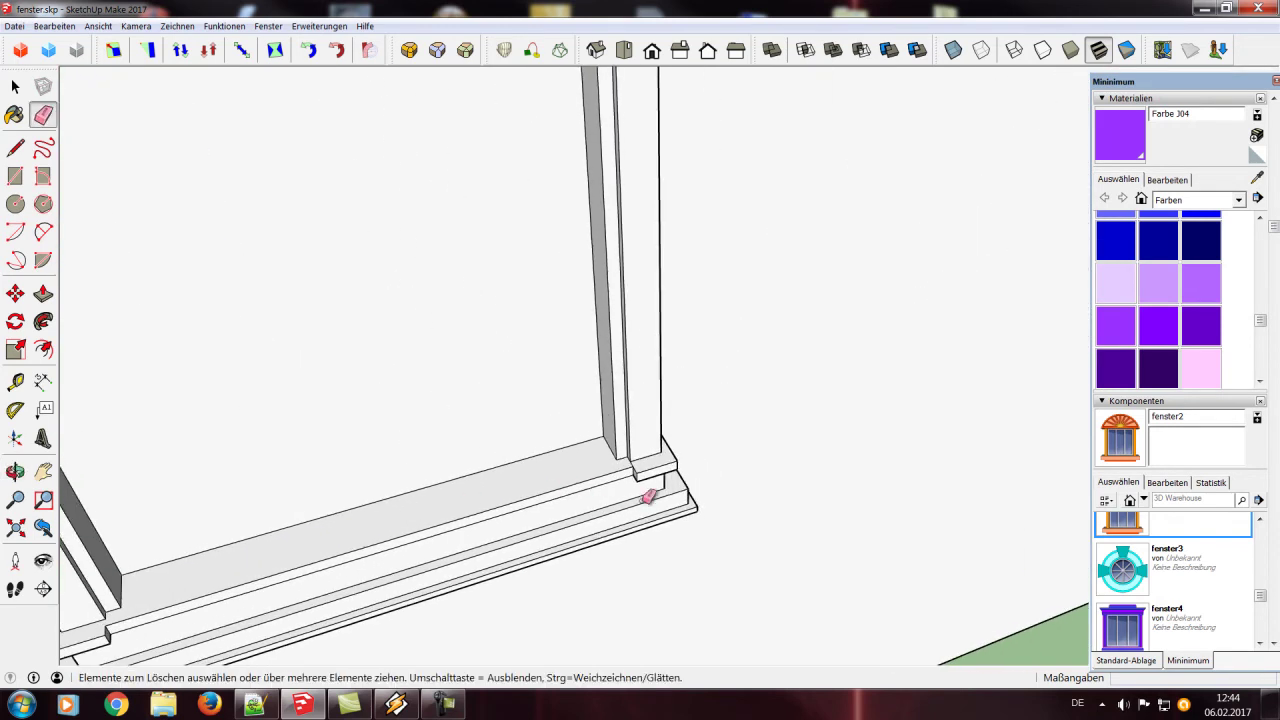
scroll(634, 491, "up", 2)
scroll(646, 494, "up", 2)
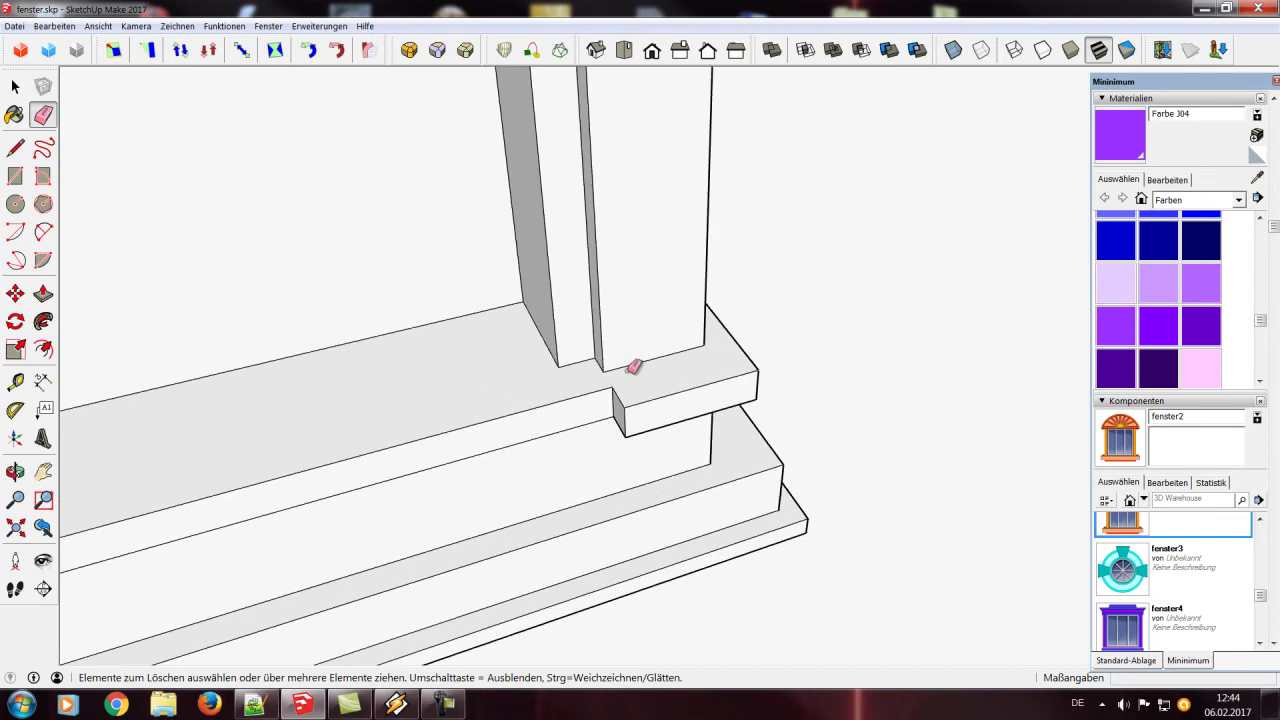
scroll(629, 371, "down", 3)
scroll(591, 380, "down", 2)
middle_click_drag(380, 142, 737, 251)
scroll(648, 355, "up", 2)
Erase the small stray edge at the top rail corner
scroll(648, 355, "up", 2)
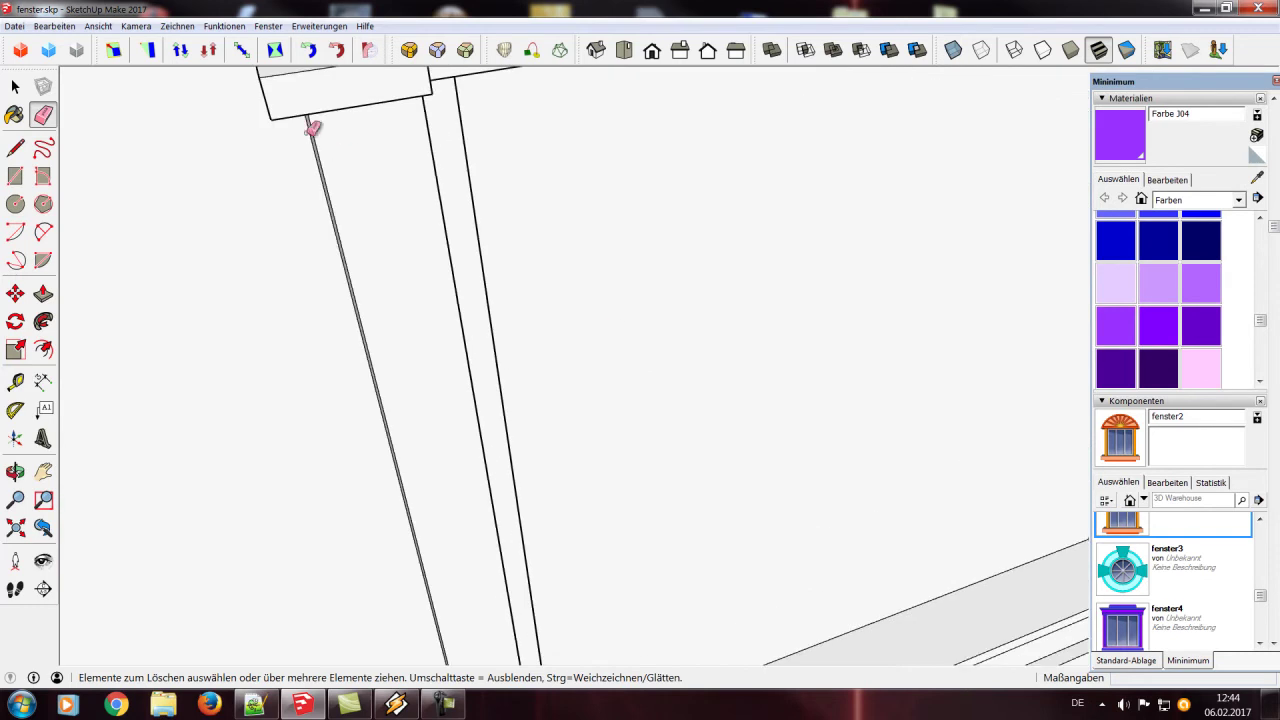
scroll(341, 152, "down", 3)
middle_click_drag(309, 134, 443, 349)
scroll(455, 345, "up", 2)
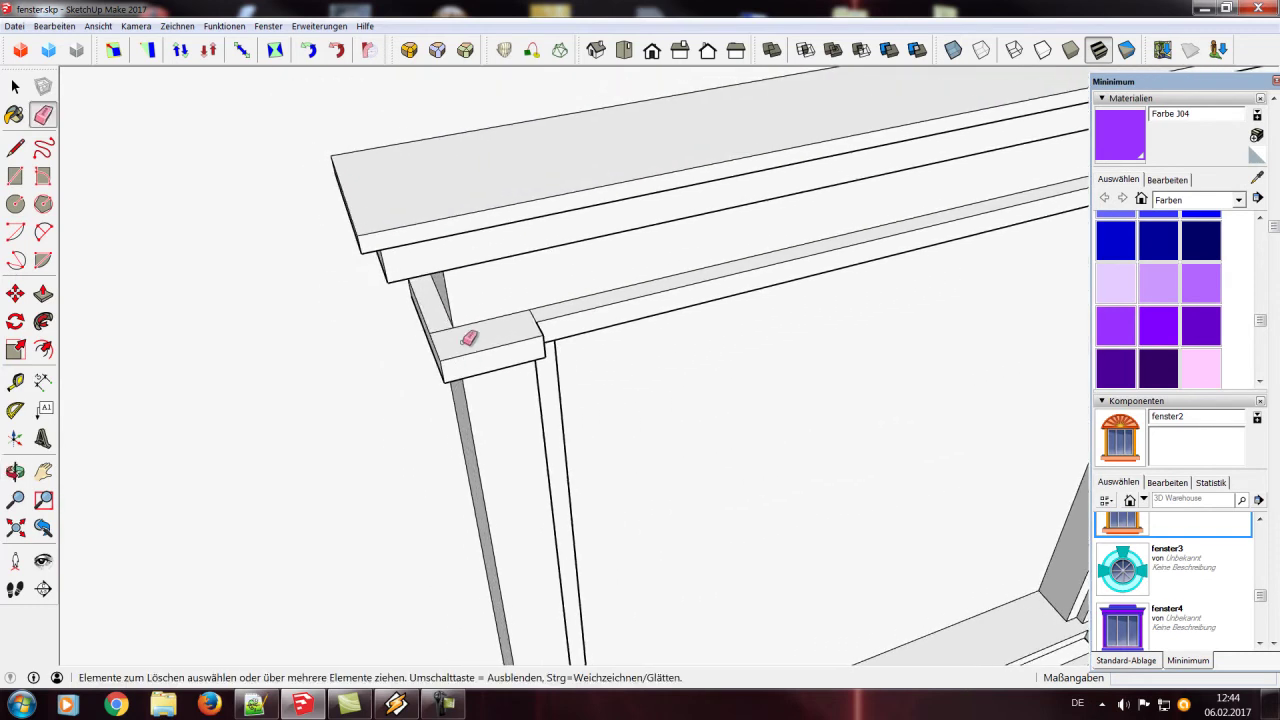
left_click(535, 314)
Erase the edge where the top-left post meets its block
mouse_move(880, 222)
middle_mouse_down()
mouse_move(191, 466)
mouse_move(526, 400)
middle_mouse_up()
scroll(681, 390, "up", 2)
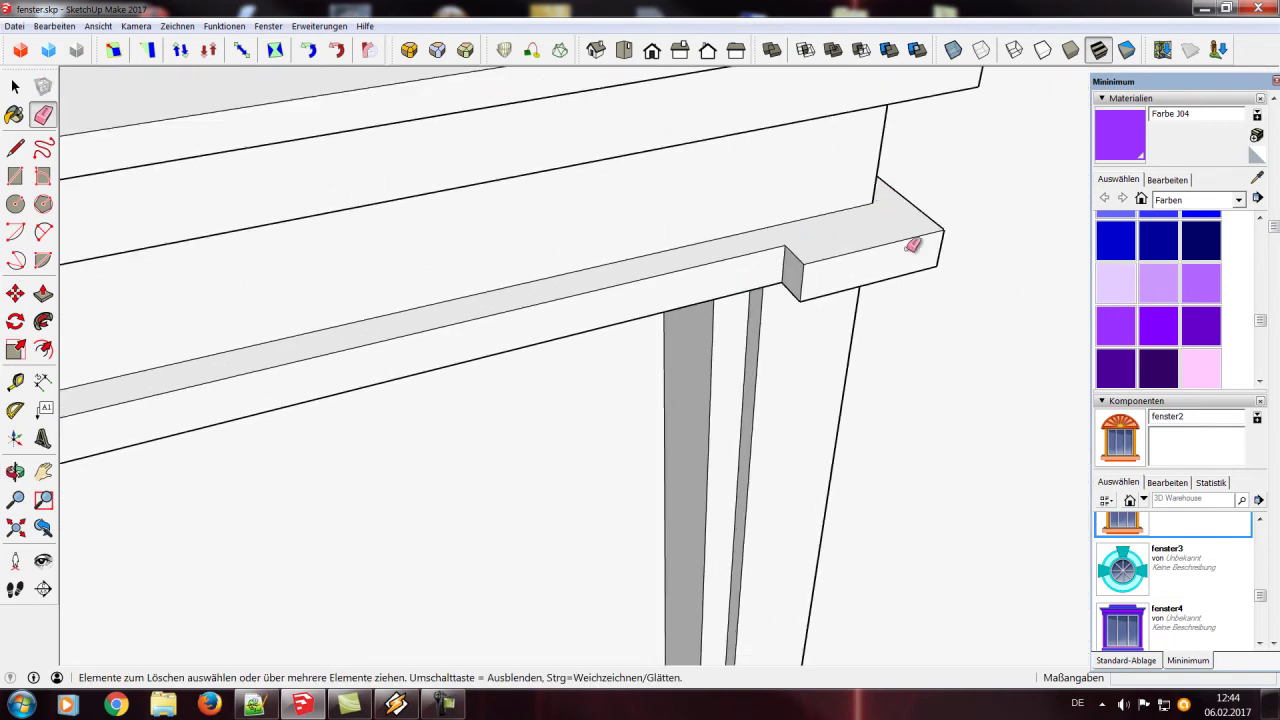
scroll(903, 250, "down", 2)
scroll(893, 278, "down", 2)
mouse_move(425, 505)
middle_mouse_down()
mouse_move(414, 329)
mouse_move(434, 80)
middle_mouse_up()
scroll(397, 256, "up", 2)
scroll(397, 256, "down", 2)
middle_click_drag(397, 256, 591, 306)
scroll(591, 306, "up", 2)
scroll(586, 291, "up", 2)
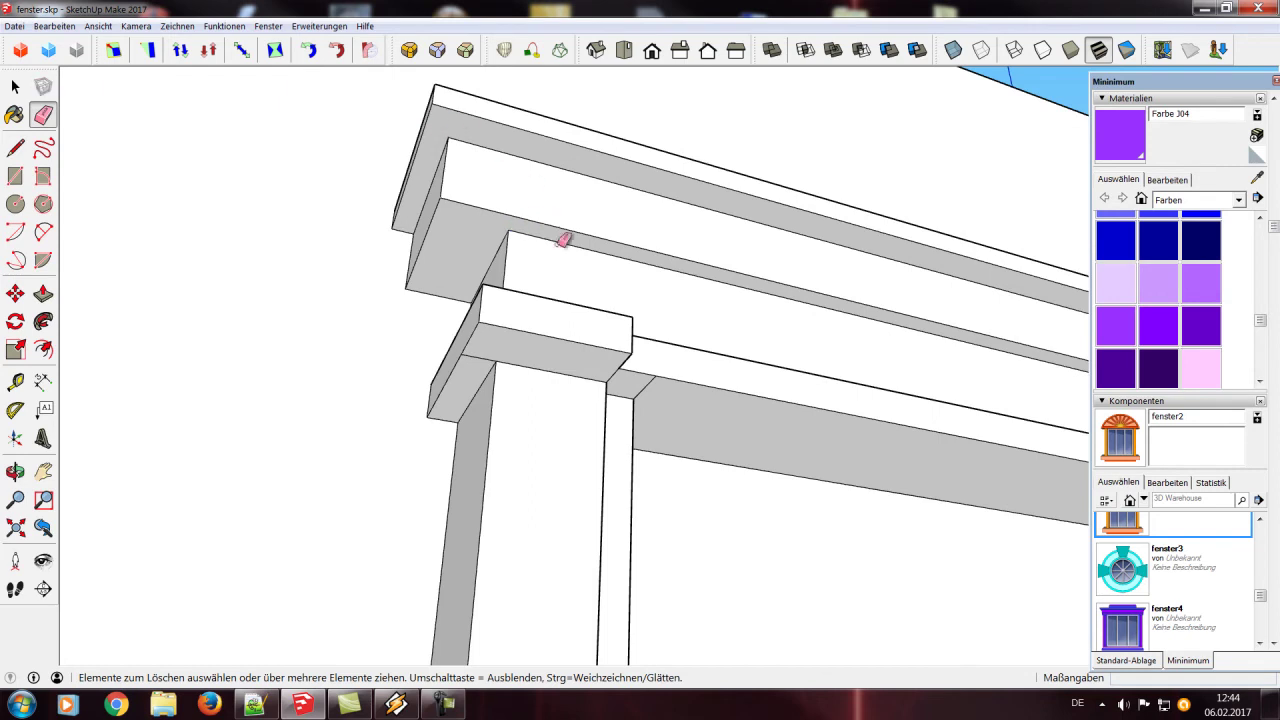
left_click(489, 366)
Orbit beneath the rails and post capital to check for remaining stray edges
middle_click_drag(714, 437, 640, 398)
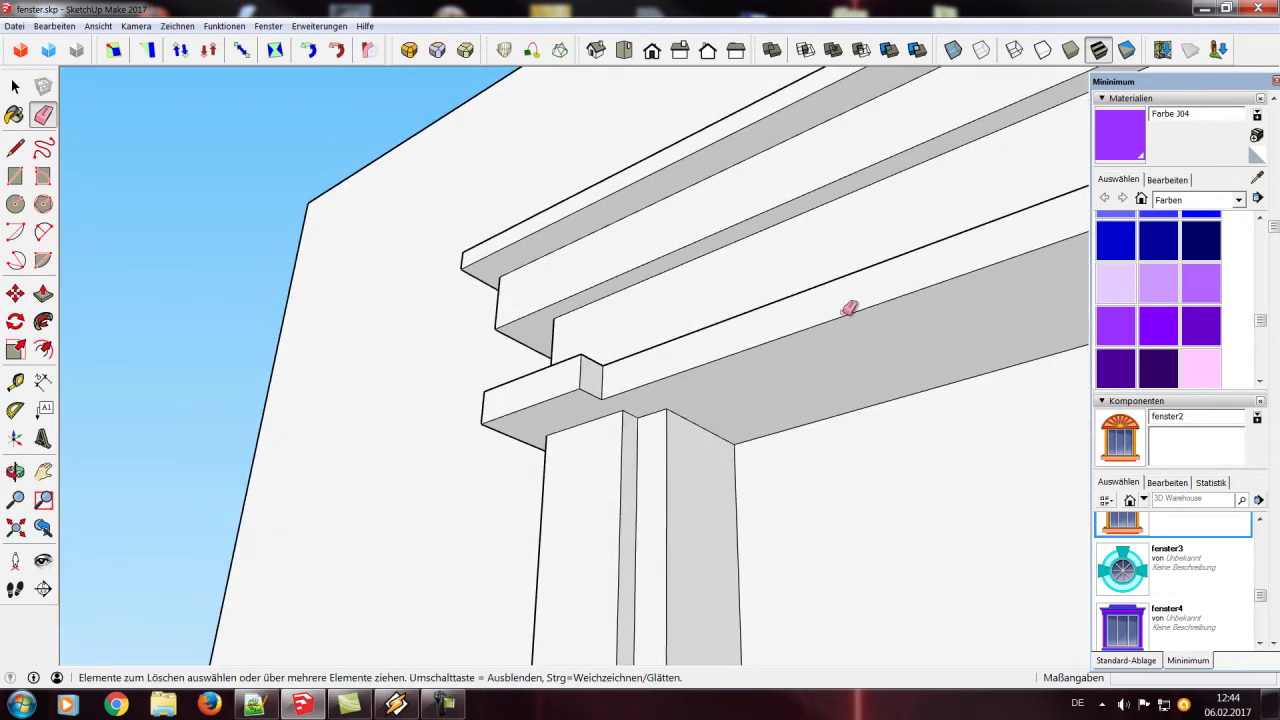
middle_click_drag(805, 331, 766, 391)
scroll(830, 410, "down", 2)
mouse_move(895, 431)
middle_mouse_down()
mouse_move(971, 380)
mouse_move(740, 350)
middle_mouse_up()
scroll(729, 346, "up", 2)
scroll(727, 349, "up", 2)
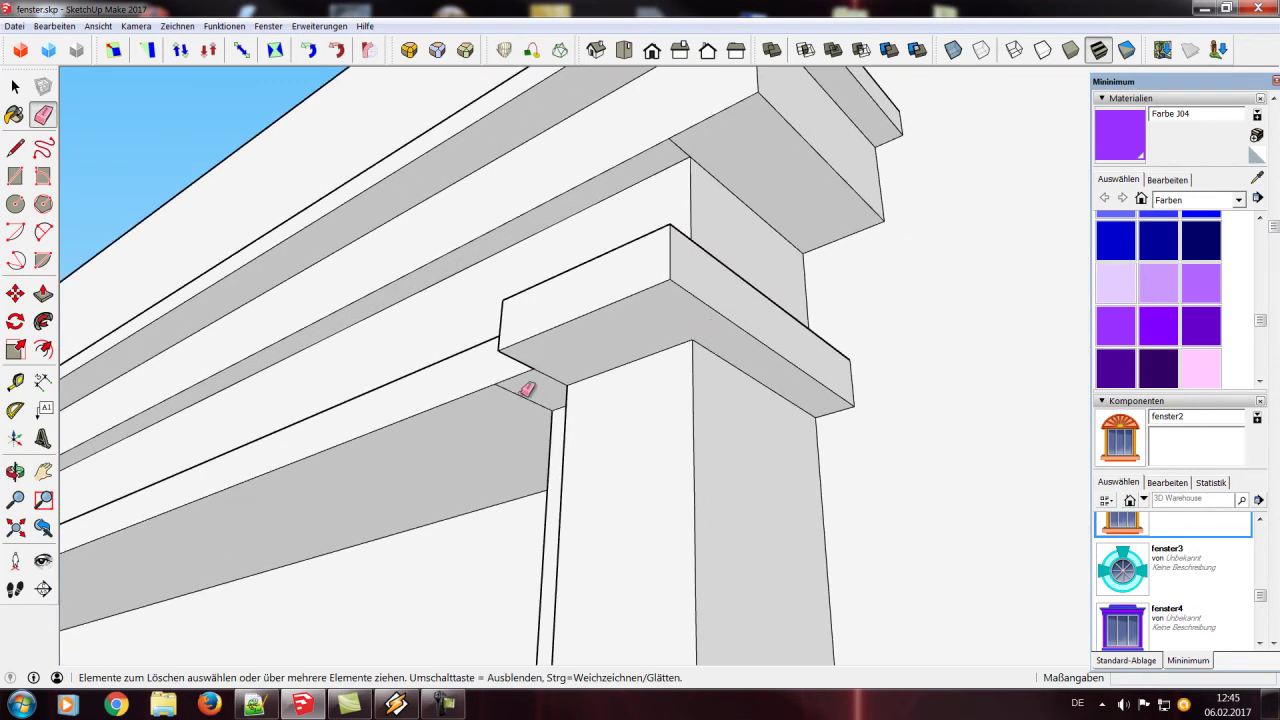
mouse_move(337, 489)
middle_mouse_down()
mouse_move(646, 374)
mouse_move(943, 371)
mouse_move(742, 318)
middle_mouse_up()
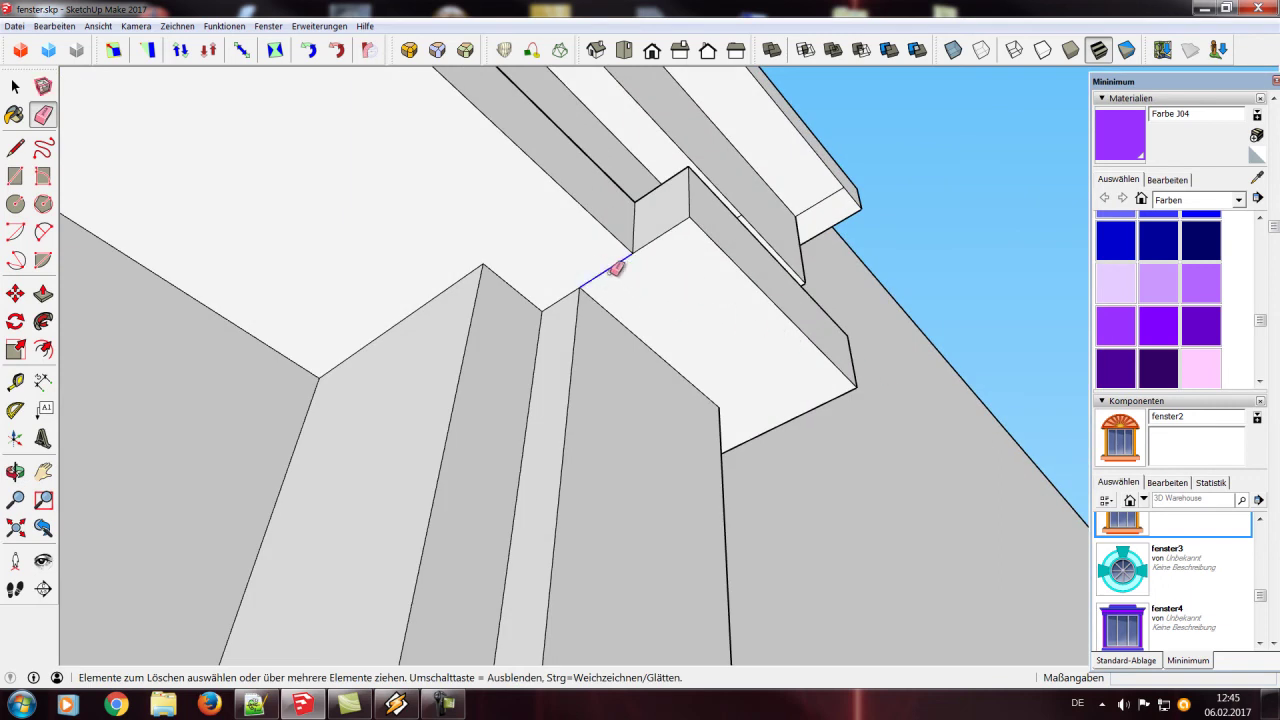
mouse_move(700, 303)
middle_mouse_down()
mouse_move(700, 337)
mouse_move(703, 314)
mouse_move(762, 270)
middle_mouse_up()
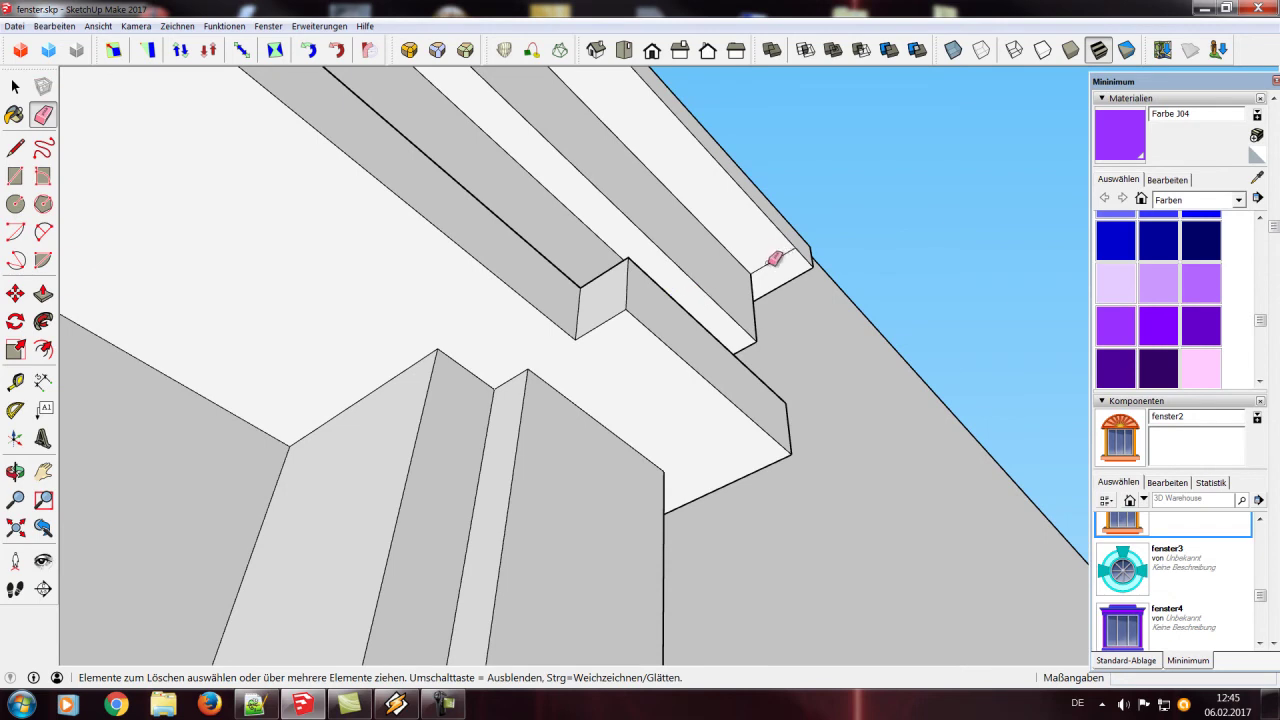
mouse_move(612, 385)
middle_mouse_down()
mouse_move(486, 437)
mouse_move(398, 542)
middle_mouse_up()
middle_click_drag(310, 511, 762, 245)
scroll(797, 340, "down", 2)
scroll(689, 383, "down", 3)
scroll(651, 354, "down", 3)
scroll(642, 356, "down", 1)
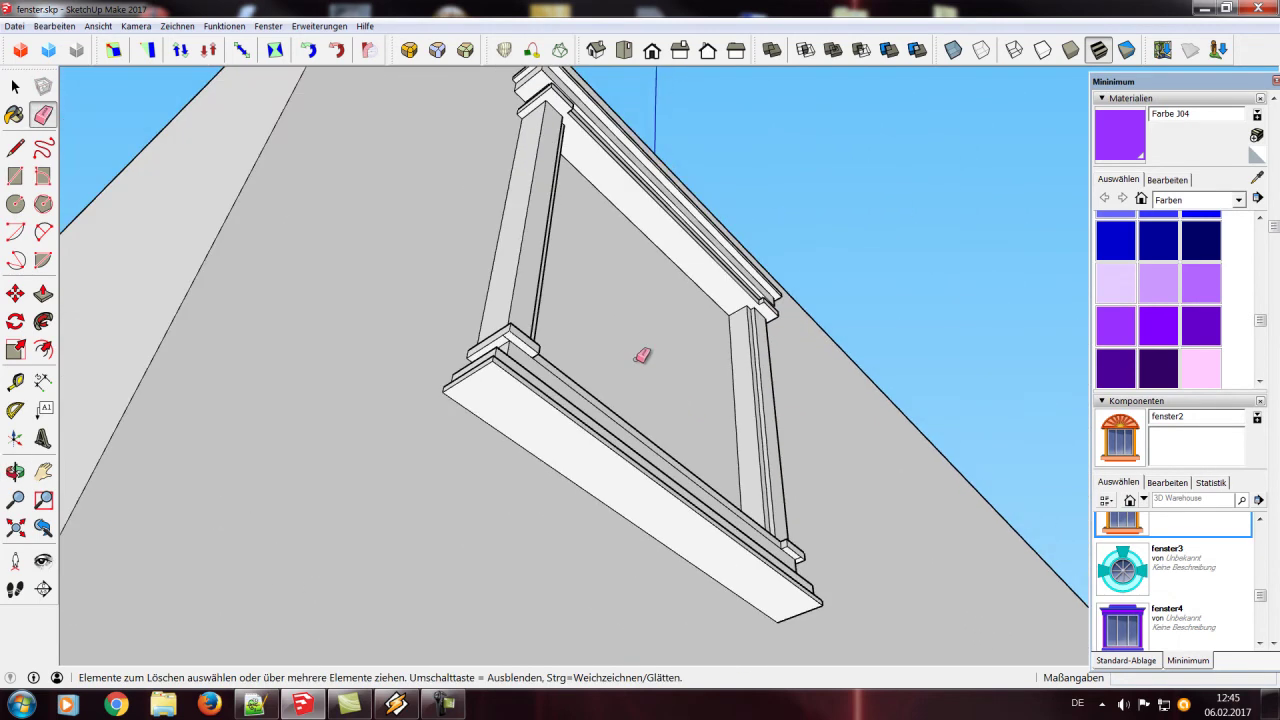
scroll(490, 320, "up", 3)
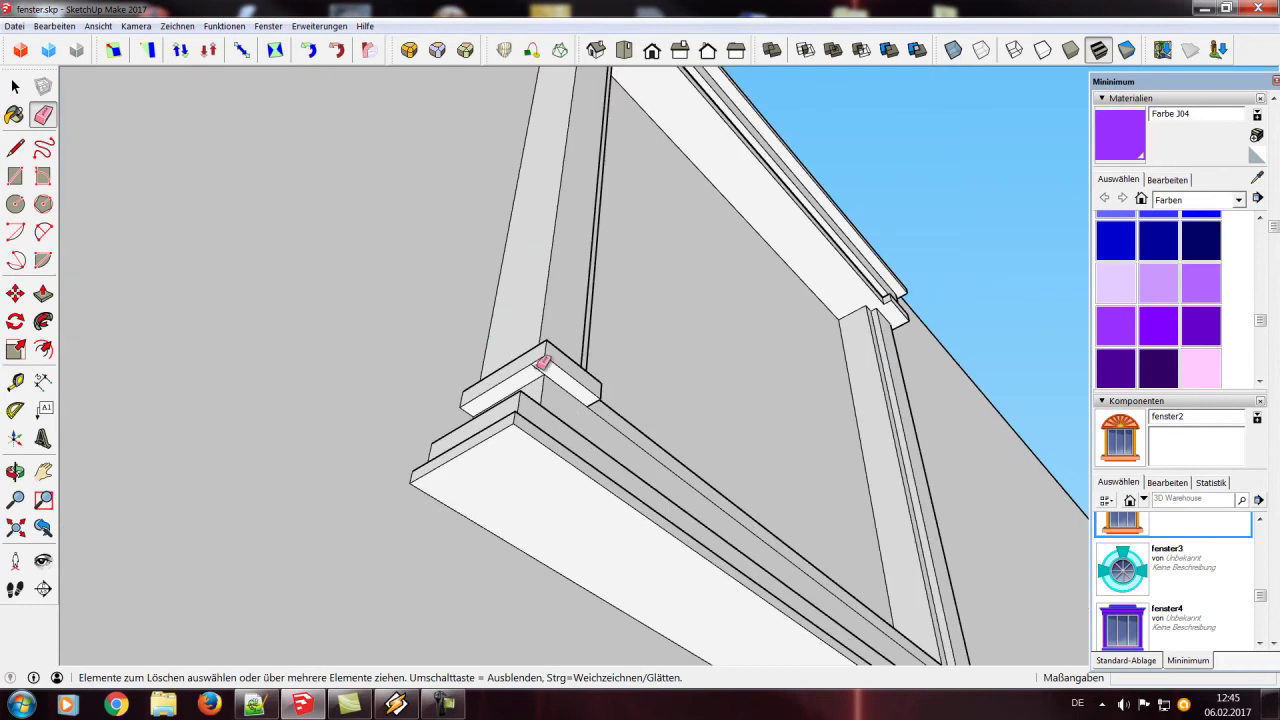
Orbit back to a straight-on front view of the window
mouse_move(855, 497)
middle_mouse_down()
mouse_move(383, 229)
mouse_move(497, 171)
mouse_move(658, 347)
middle_mouse_up()
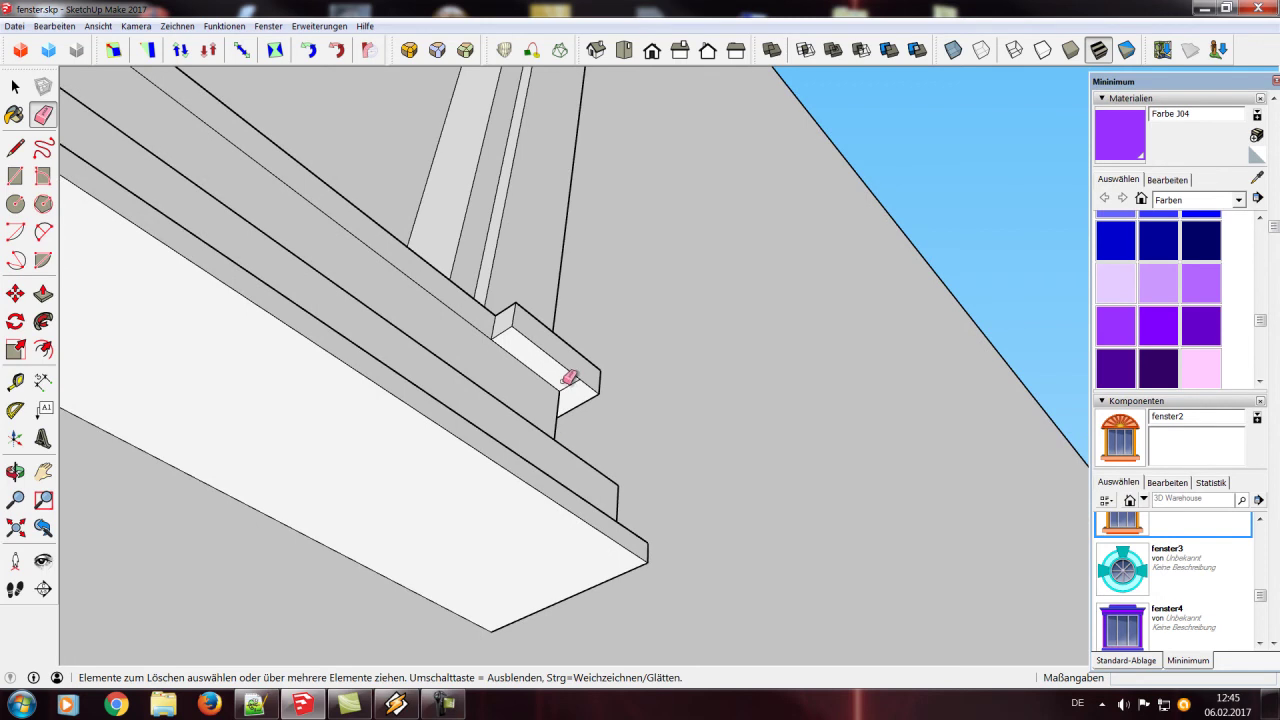
mouse_move(606, 380)
middle_mouse_down()
mouse_move(566, 443)
mouse_move(223, 449)
mouse_move(405, 492)
middle_mouse_up()
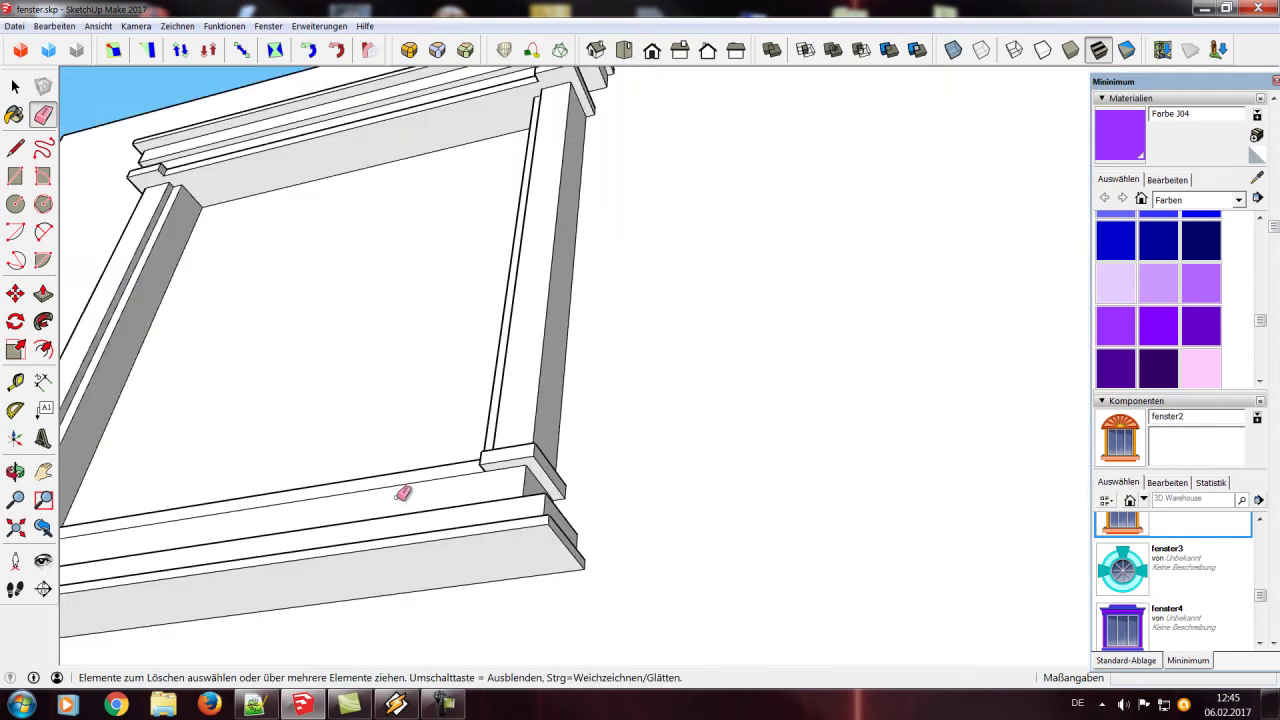
scroll(405, 492, "down", 3)
scroll(357, 491, "down", 3)
mouse_move(205, 376)
middle_mouse_down()
mouse_move(206, 523)
mouse_move(446, 591)
middle_mouse_up()
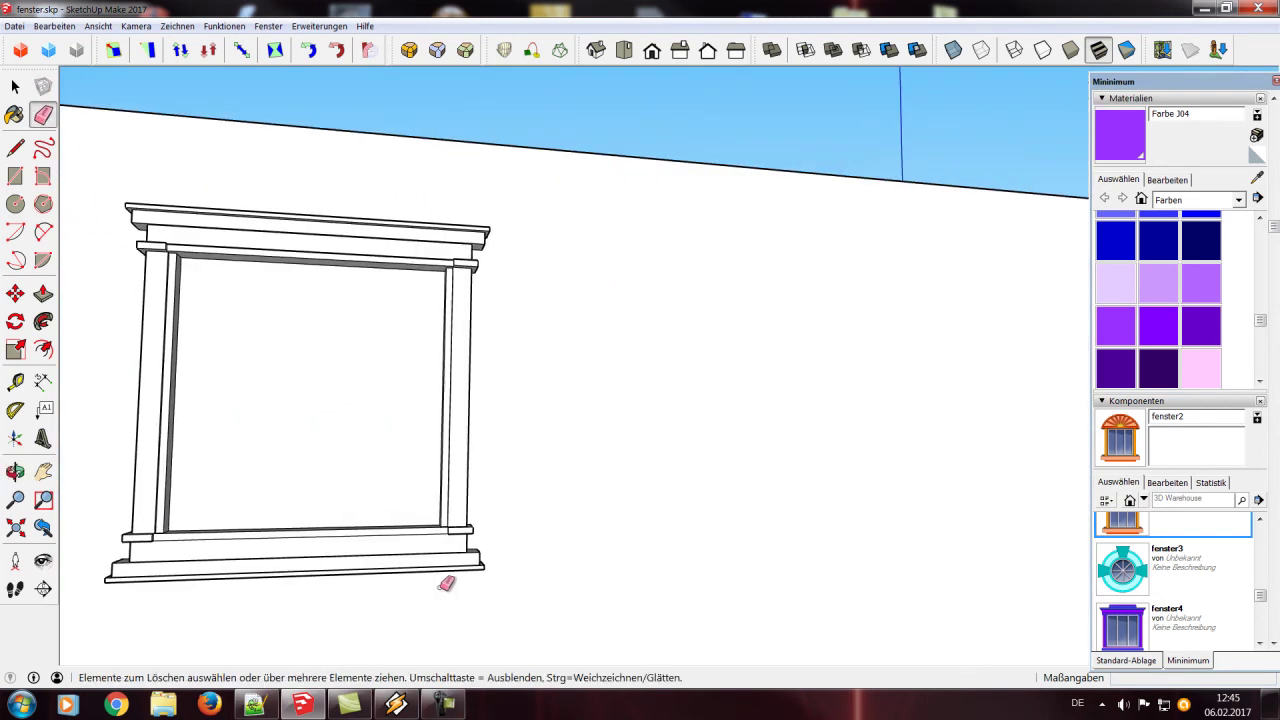
middle_click_drag(286, 357, 528, 334)
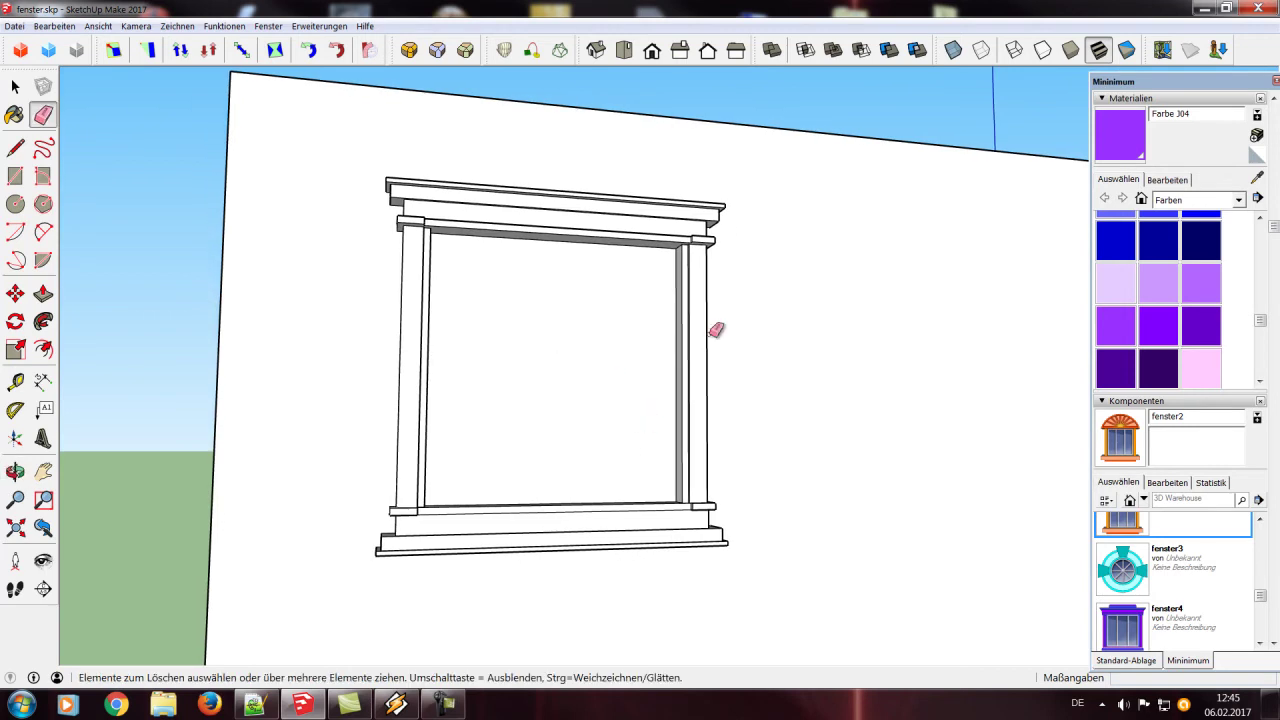
Place fenster3.jpg from the 3d > sketchup > img folder into the window opening
left_click(163, 704)
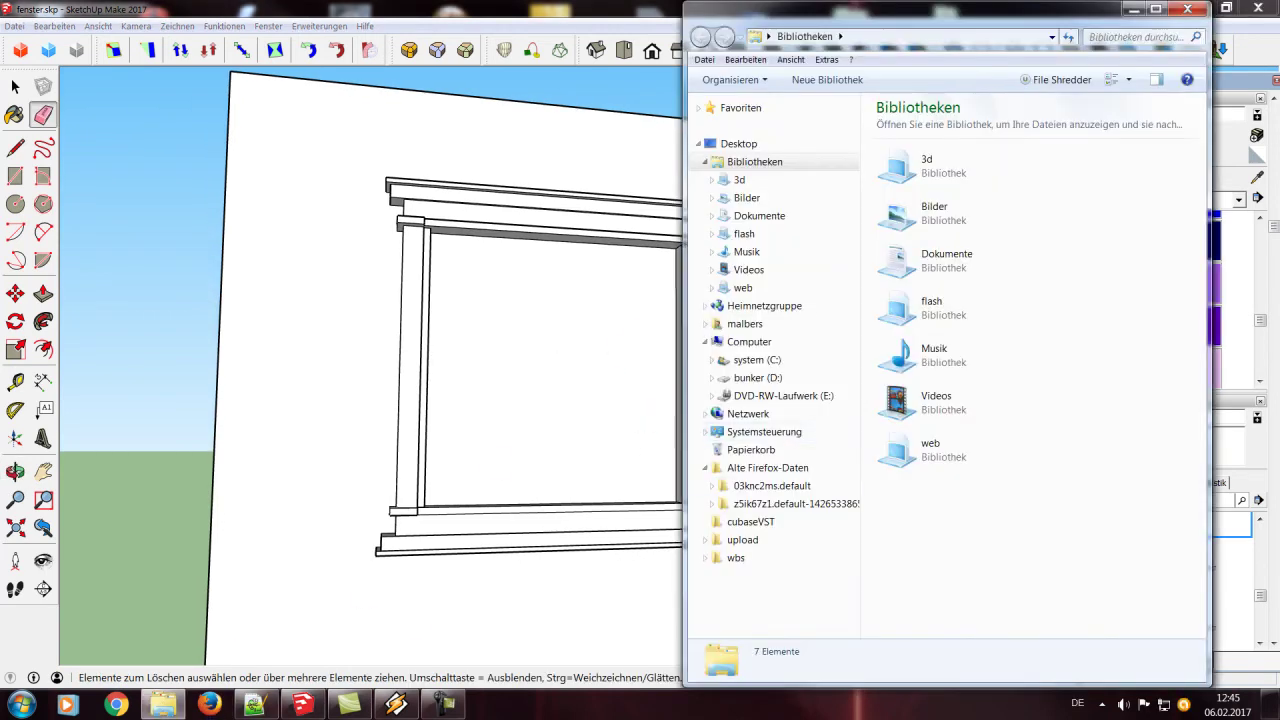
double_click(897, 166)
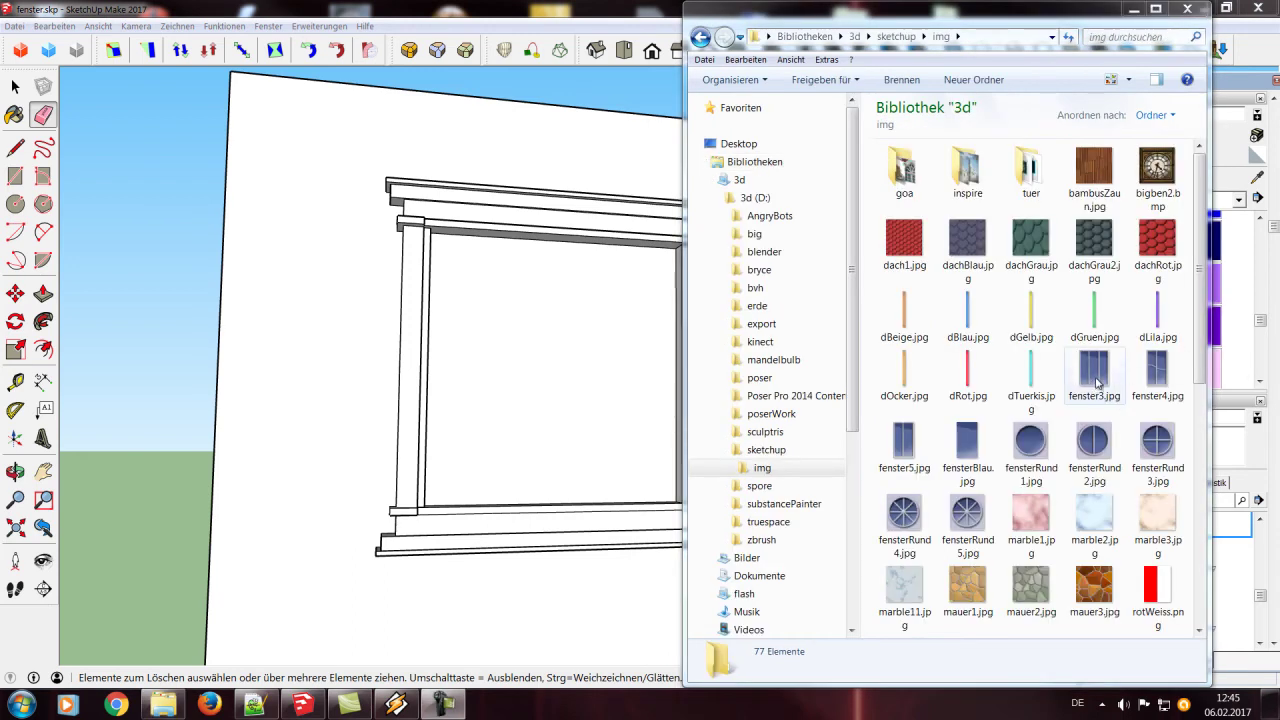
left_click_drag(1095, 383, 572, 372)
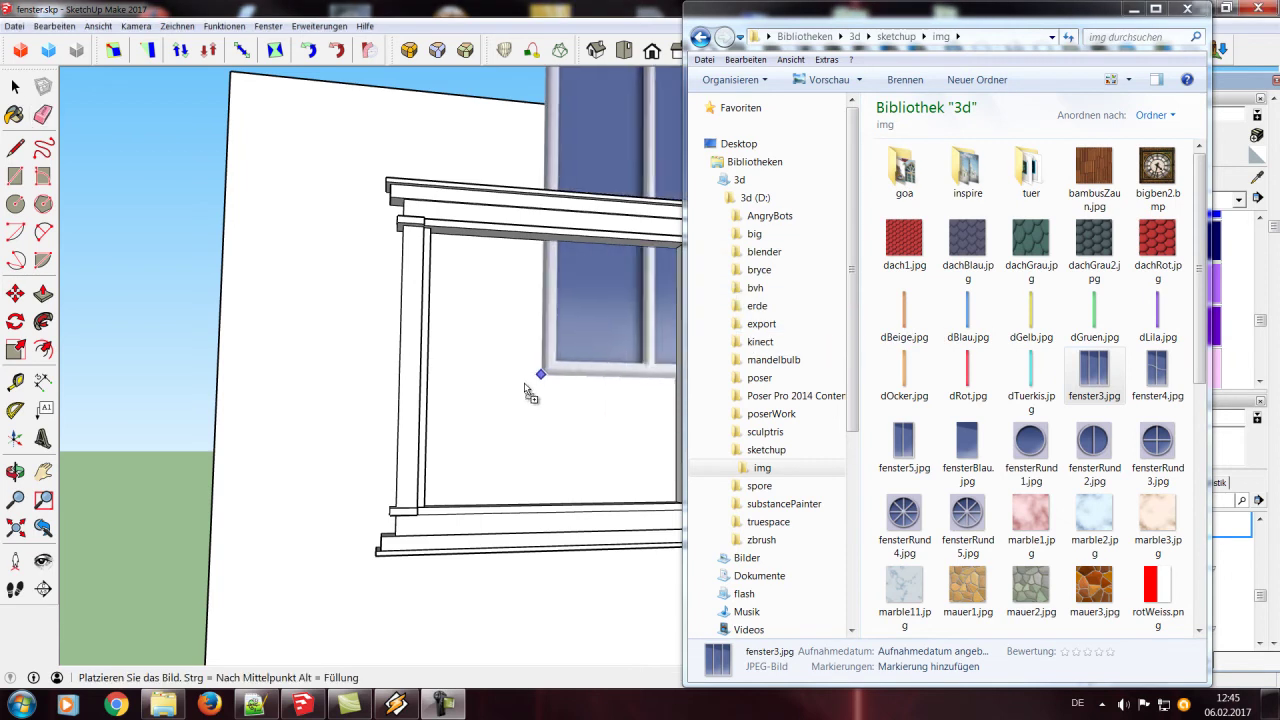
left_click(466, 480)
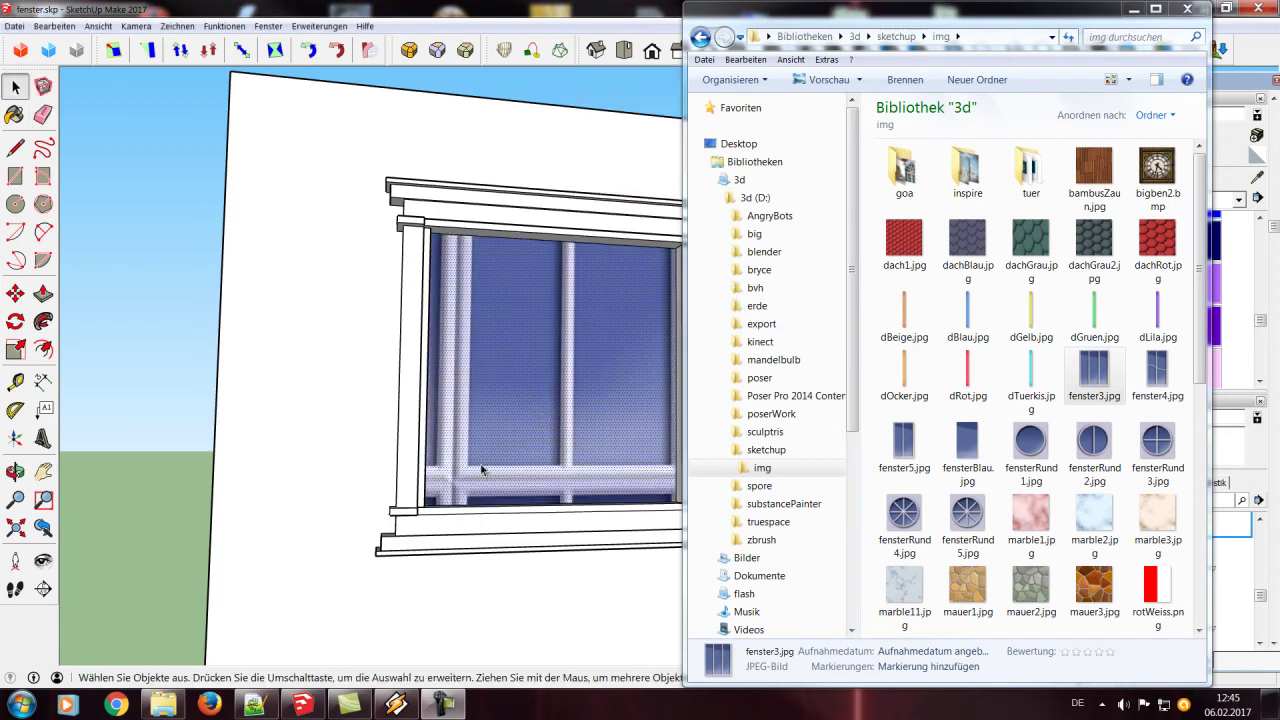
Return to SketchUp and start Texture > Position on the window image
left_click(499, 6)
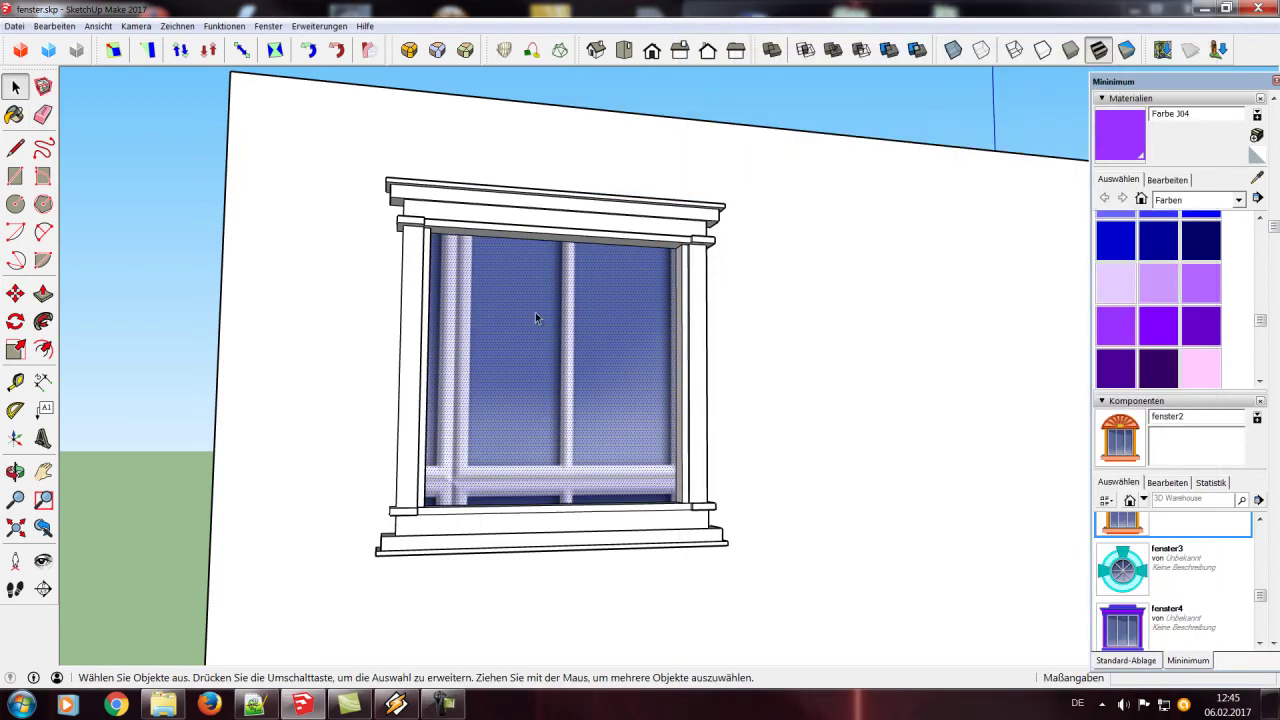
right_click(566, 377)
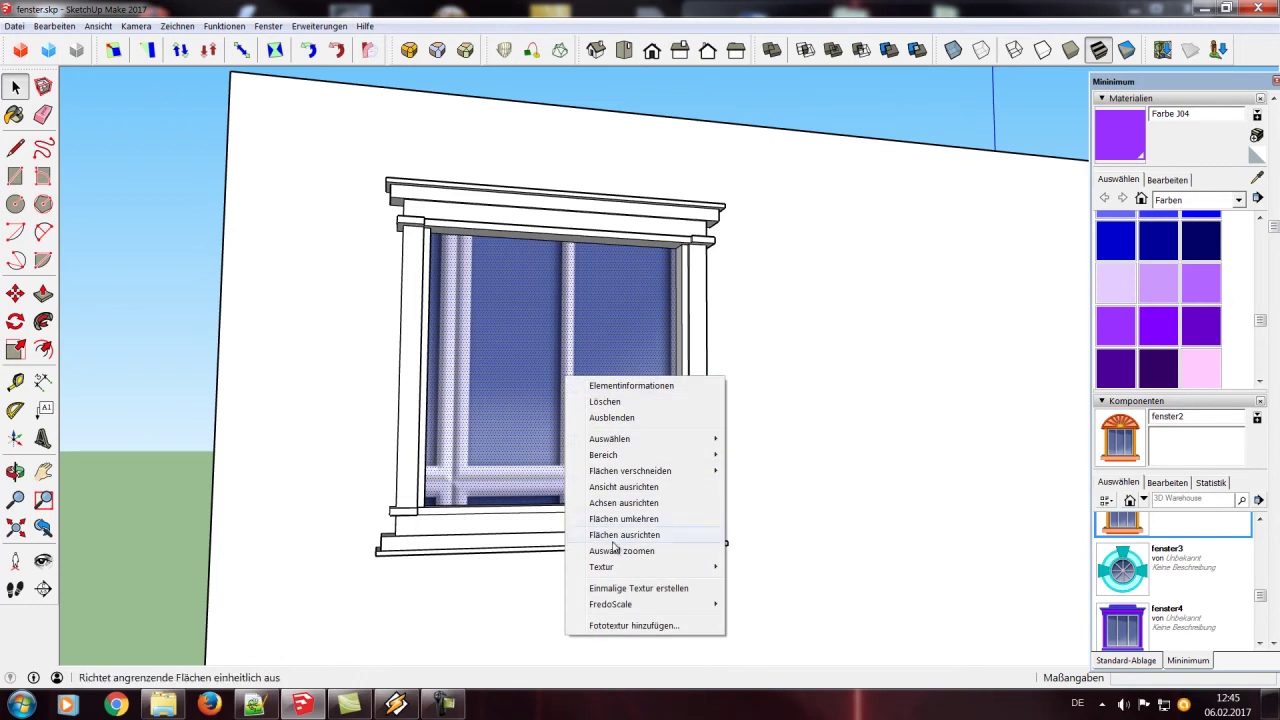
mouse_move(620, 567)
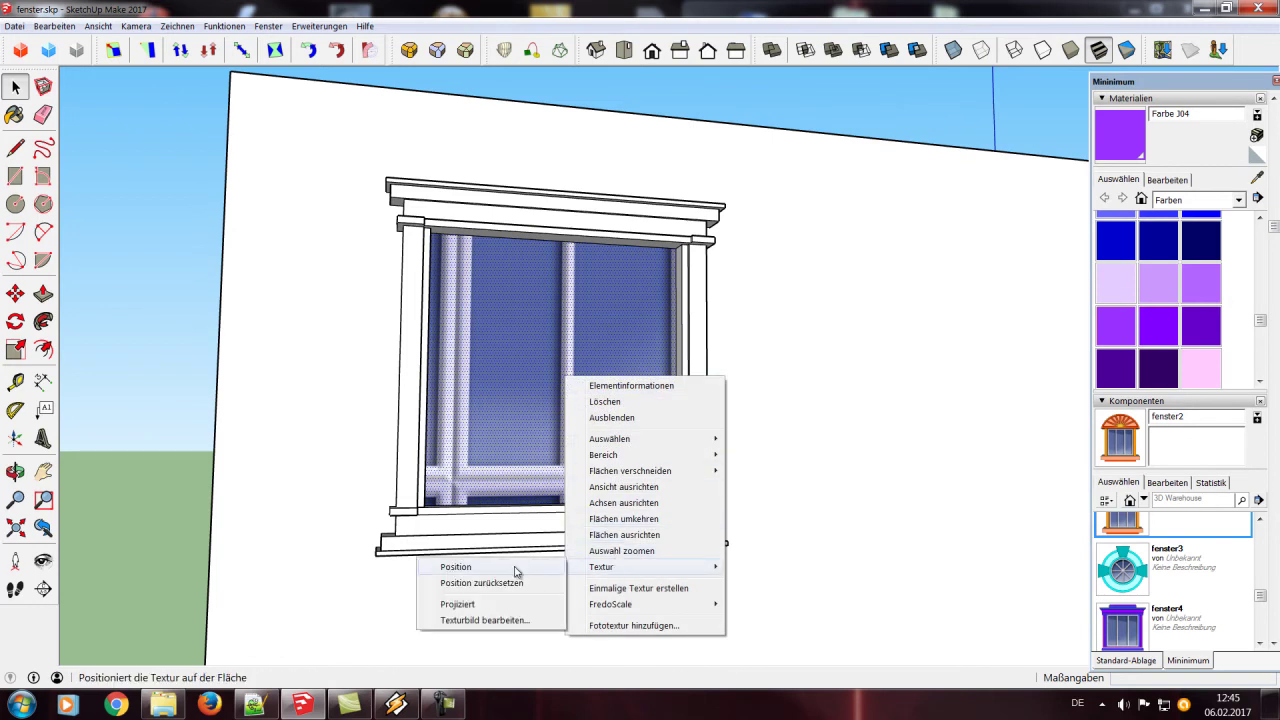
left_click(518, 568)
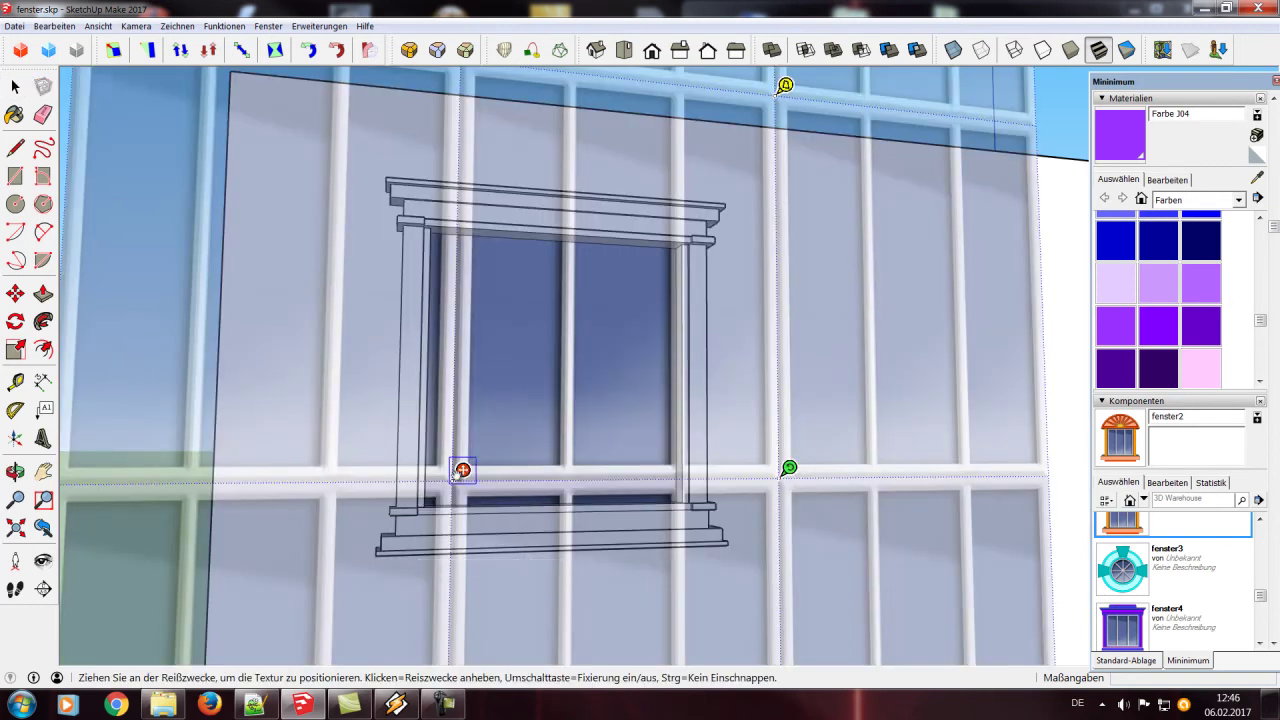
scroll(463, 470, "up", 2)
scroll(465, 480, "up", 2)
scroll(470, 500, "up", 2)
scroll(475, 520, "up", 2)
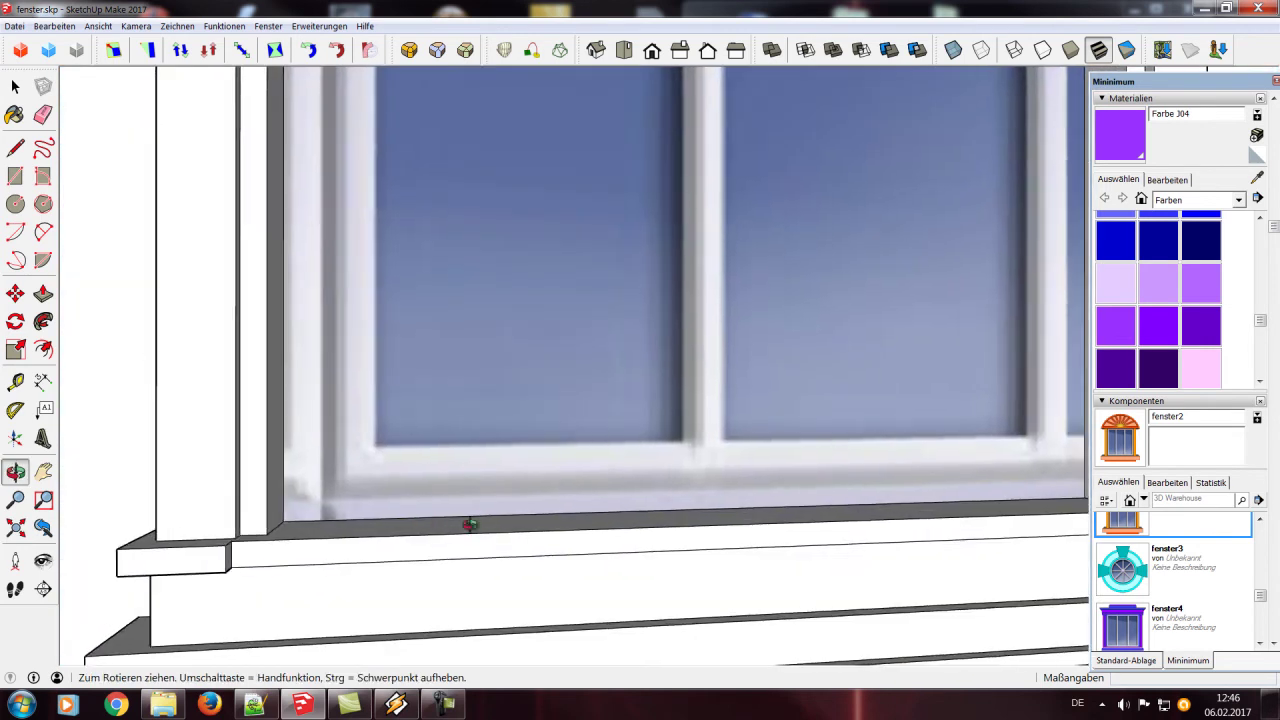
scroll(475, 520, "down", 1)
scroll(385, 469, "down", 2)
Shift the pane texture left and down, rescale it, and stretch it along the sill
left_click_drag(385, 469, 356, 486)
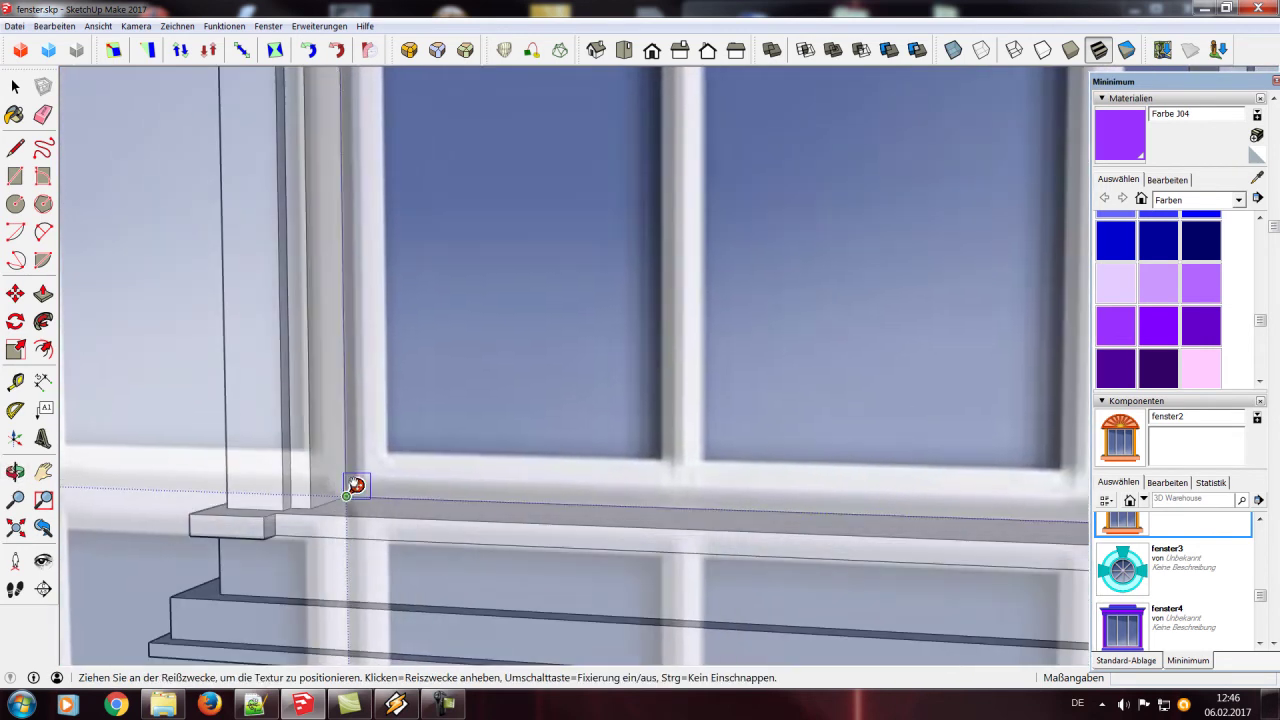
scroll(466, 464, "down", 3)
scroll(466, 464, "down", 2)
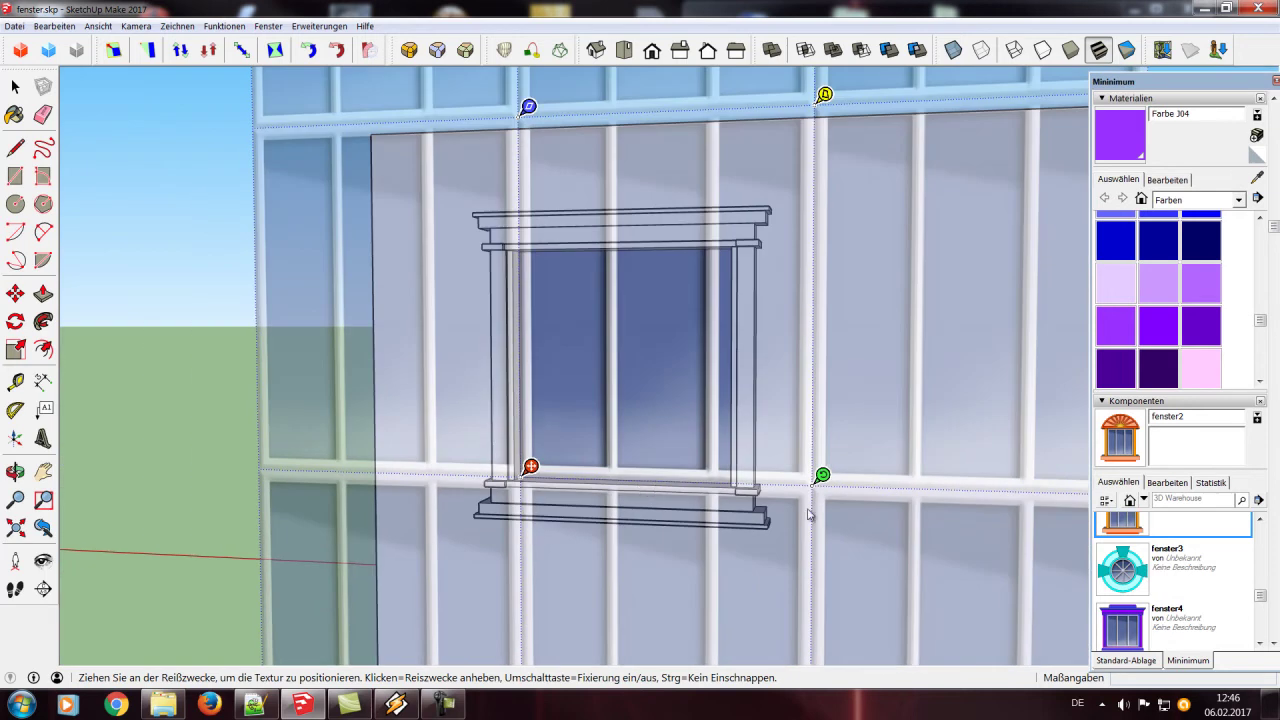
left_click_drag(796, 474, 717, 471)
scroll(717, 469, "up", 5)
middle_click_drag(671, 440, 646, 467)
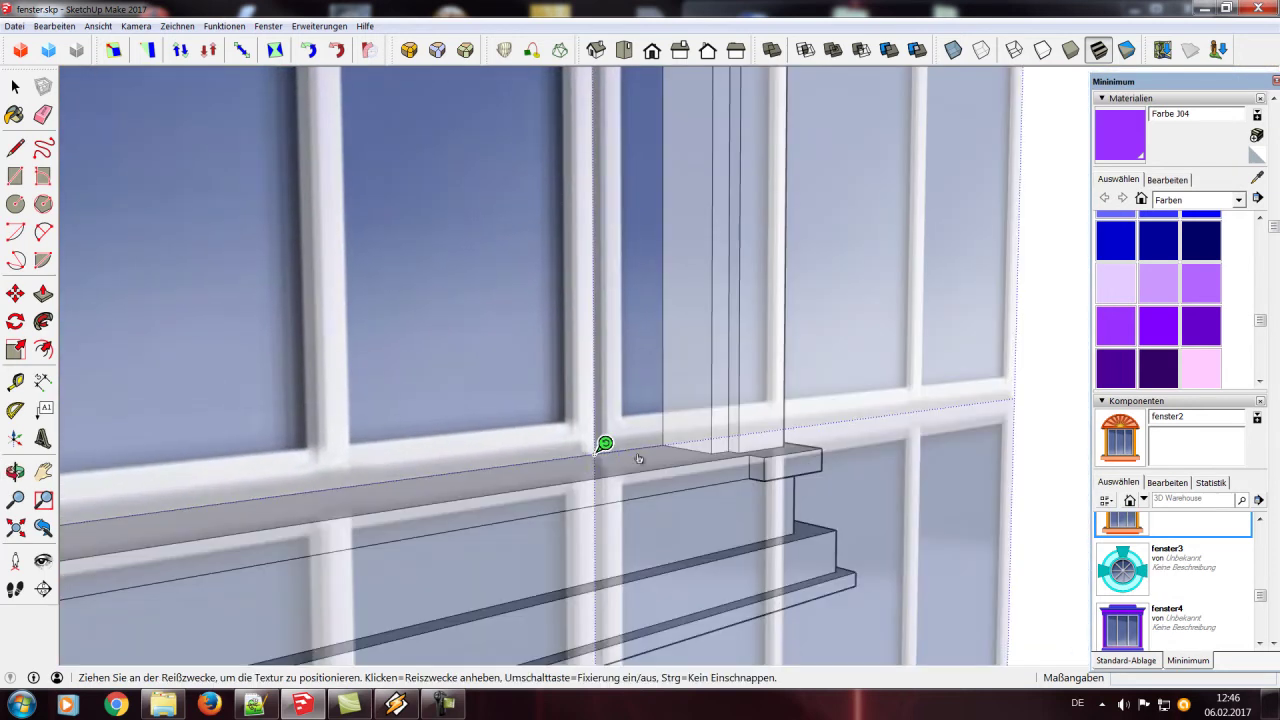
left_click_drag(605, 445, 674, 437)
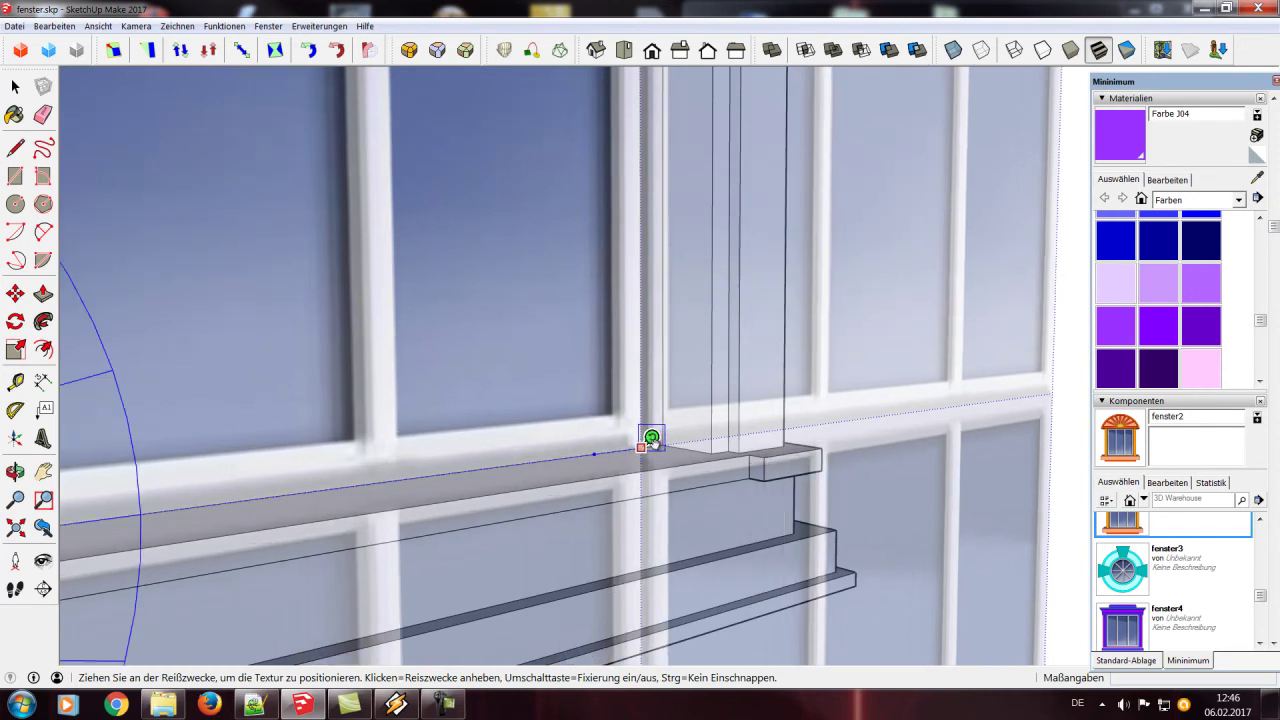
scroll(458, 386, "down", 3)
scroll(407, 377, "down", 3)
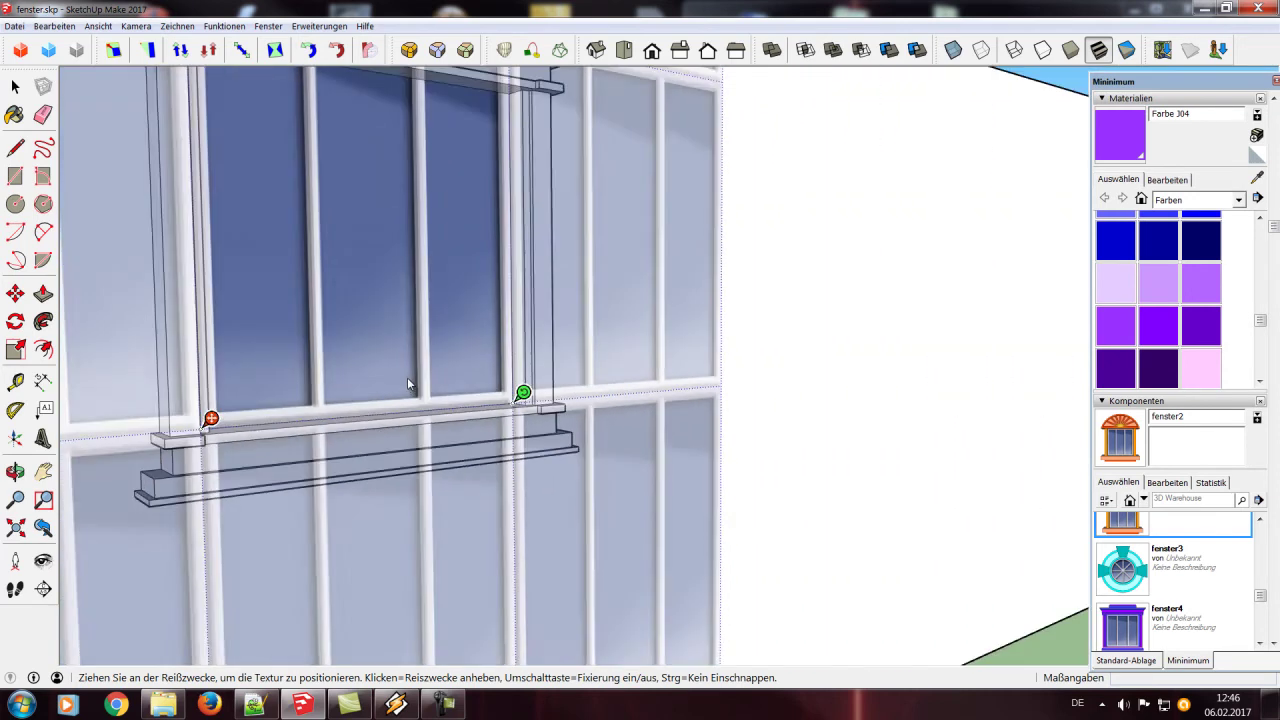
scroll(407, 377, "down", 5)
Slide the texture down to match the frame and pin its corner to the ledge corner
middle_click_drag(262, 237, 573, 238)
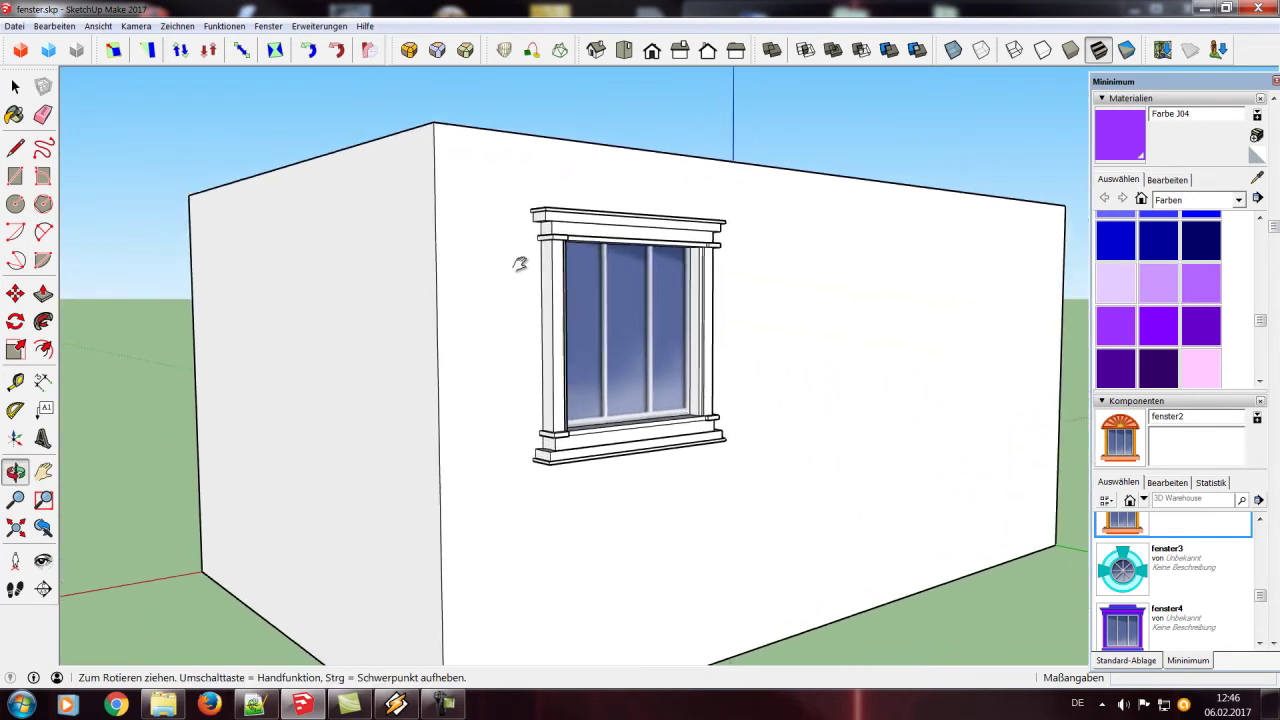
scroll(573, 238, "up", 3)
mouse_move(674, 337)
middle_mouse_down()
mouse_move(349, 323)
mouse_move(407, 250)
middle_mouse_up()
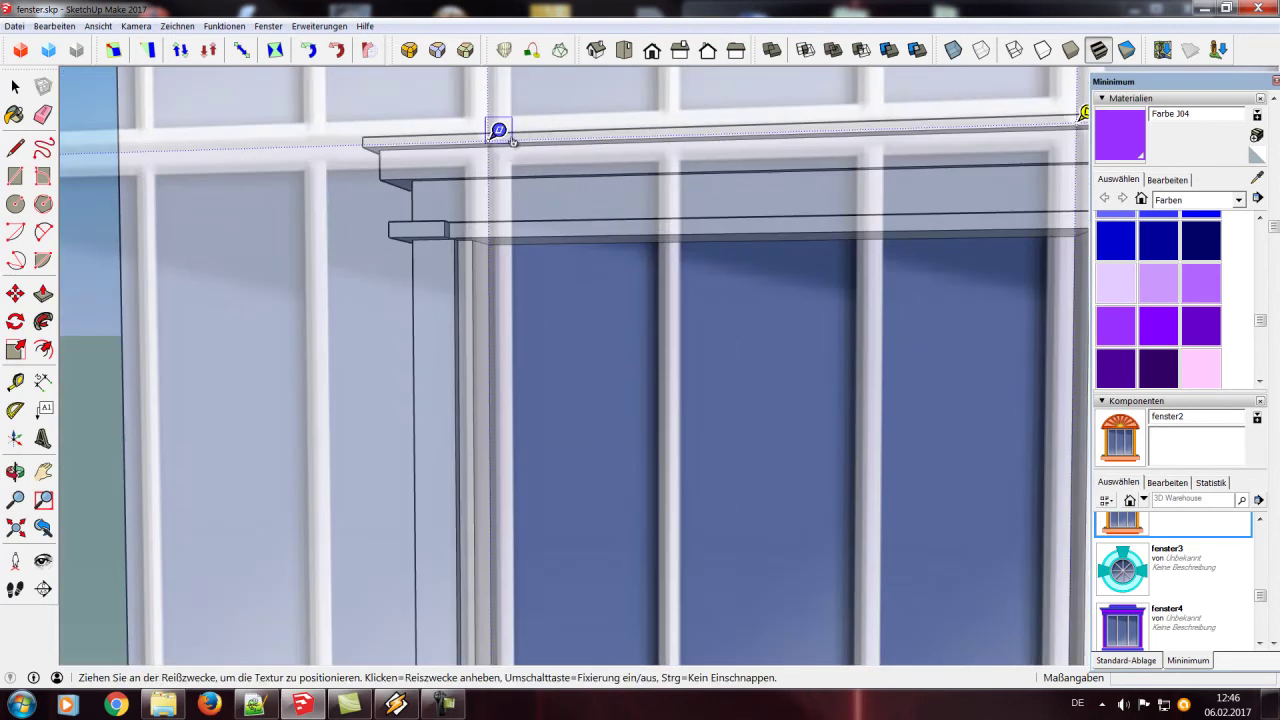
scroll(511, 141, "up", 1)
scroll(505, 145, "up", 1)
scroll(500, 155, "up", 1)
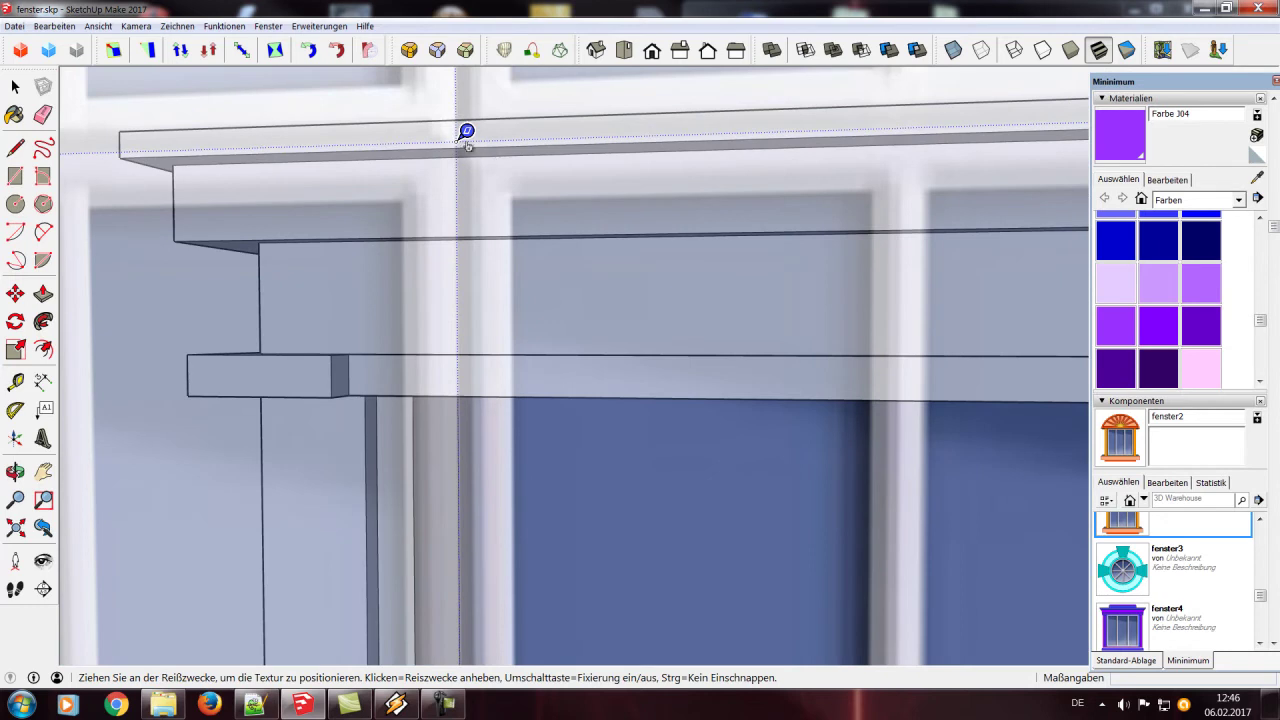
left_click_drag(466, 132, 468, 395)
mouse_move(645, 505)
middle_mouse_down()
mouse_move(651, 220)
mouse_move(580, 443)
middle_mouse_up()
scroll(571, 440, "up", 2)
scroll(571, 440, "up", 2)
left_click_drag(140, 428, 165, 368)
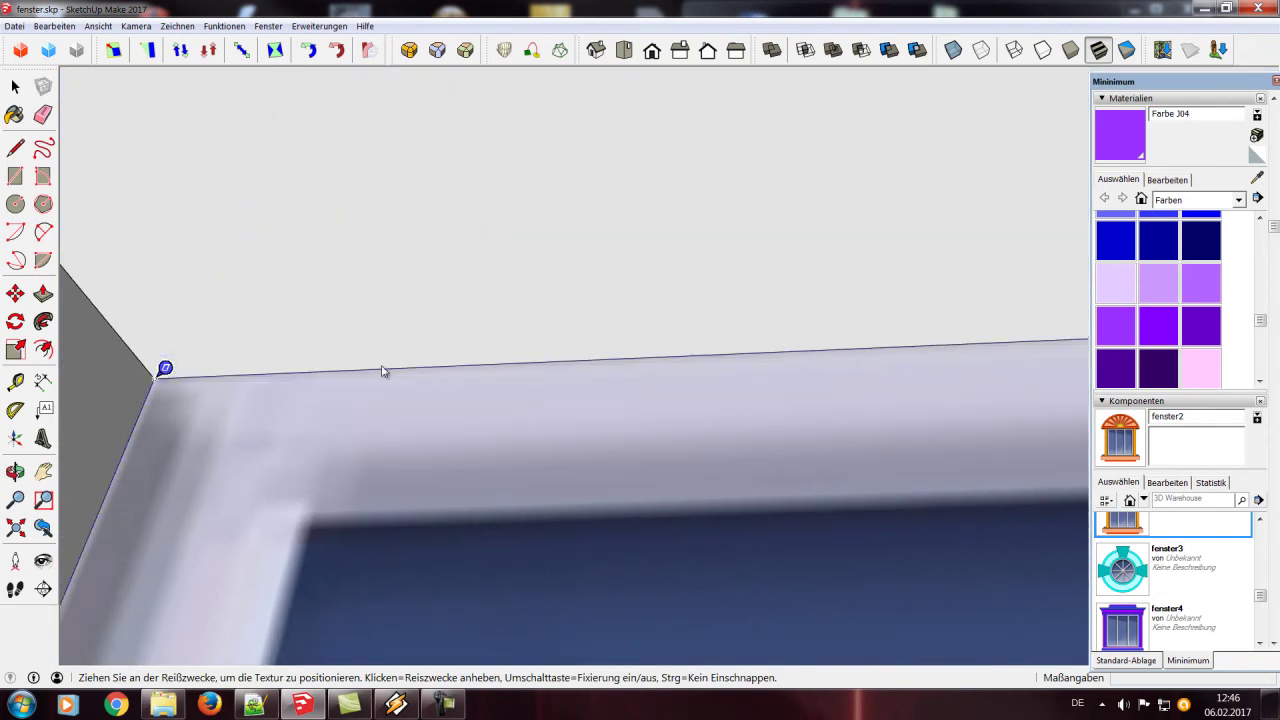
Finish positioning the window texture with Fertig
scroll(364, 371, "down", 3)
scroll(391, 371, "down", 3)
scroll(491, 414, "down", 3)
scroll(566, 420, "down", 3)
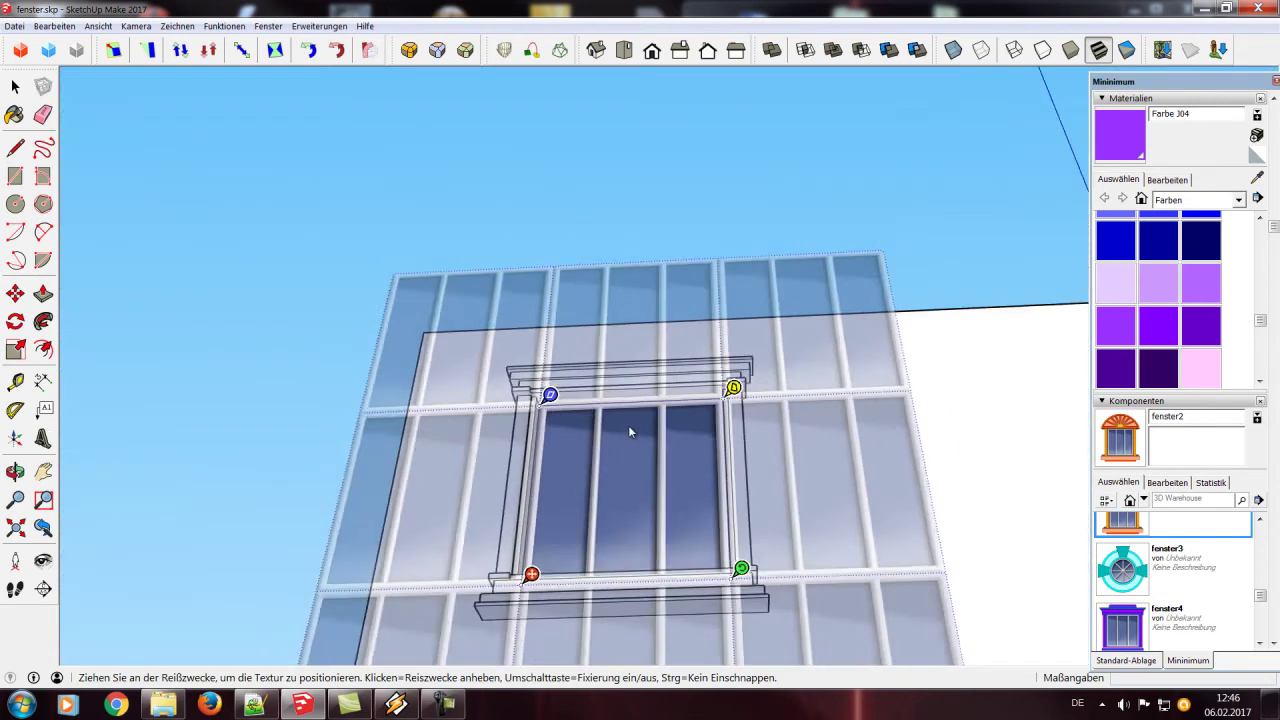
scroll(630, 432, "down", 2)
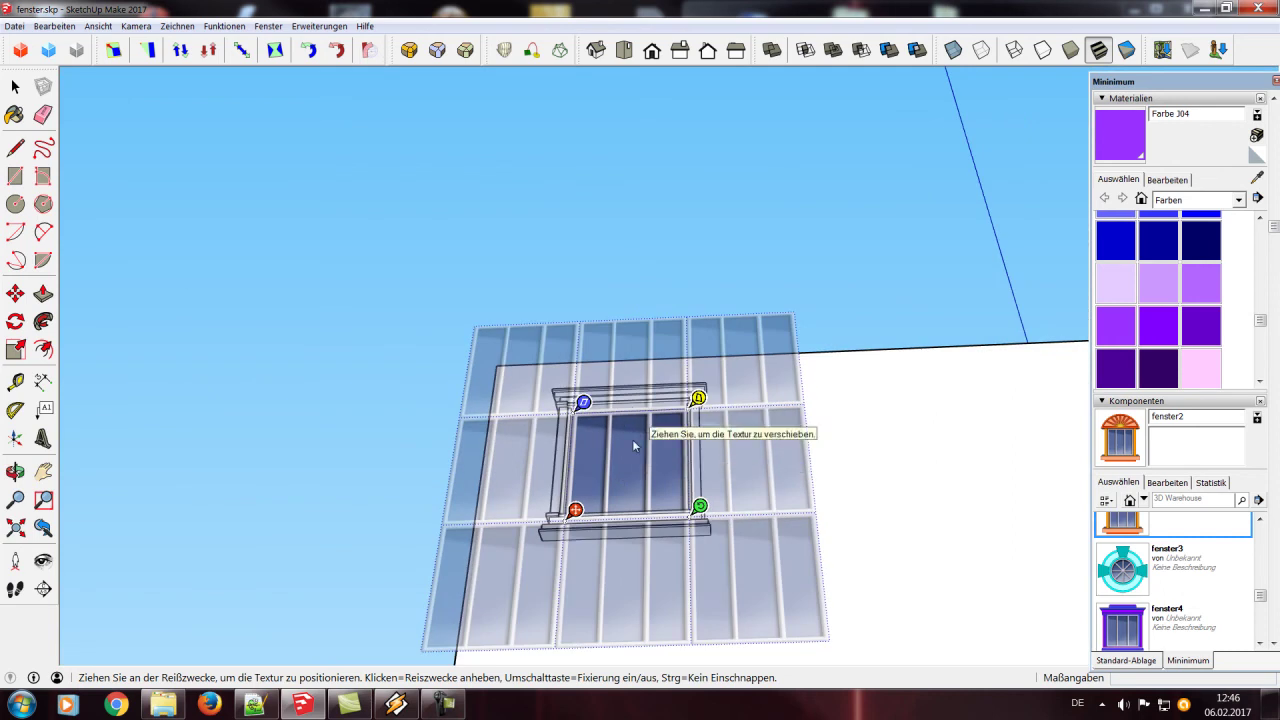
right_click(632, 439)
left_click(660, 452)
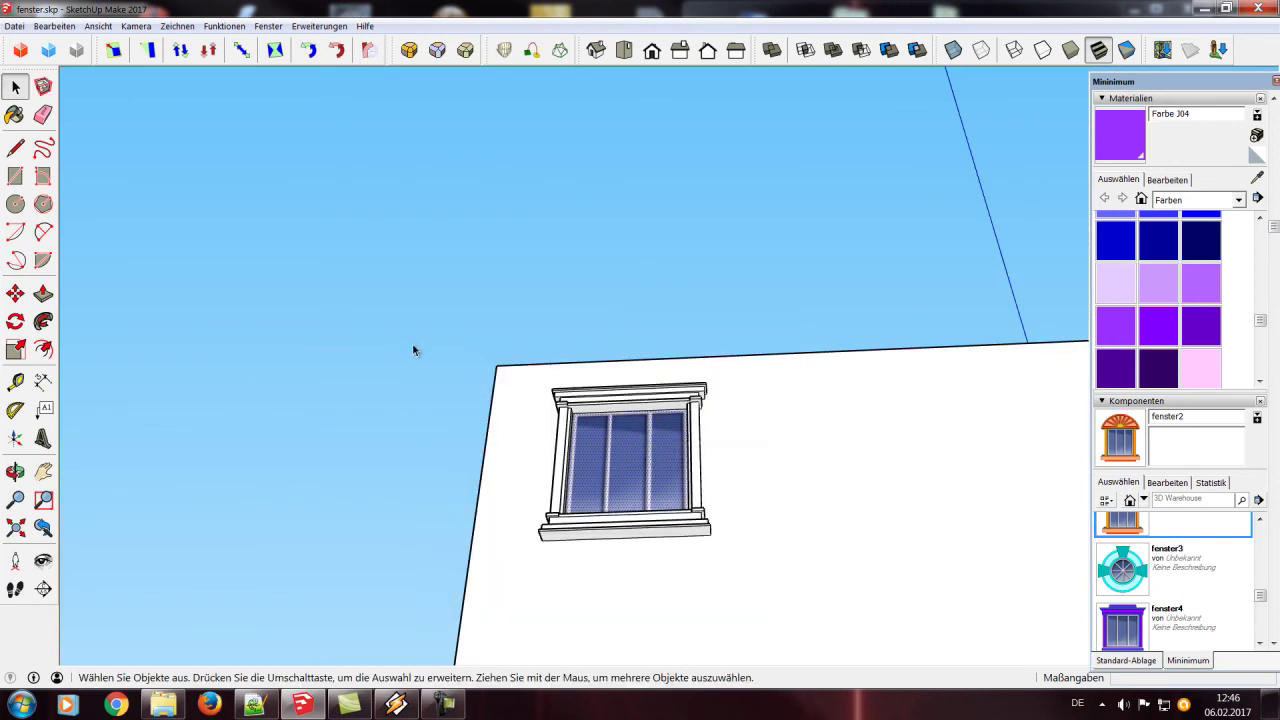
Choose teal colour H07 from the Farben collection in the Materials panel
scroll(728, 547, "up", 3)
scroll(728, 547, "up", 2)
scroll(478, 400, "down", 3)
scroll(478, 400, "down", 2)
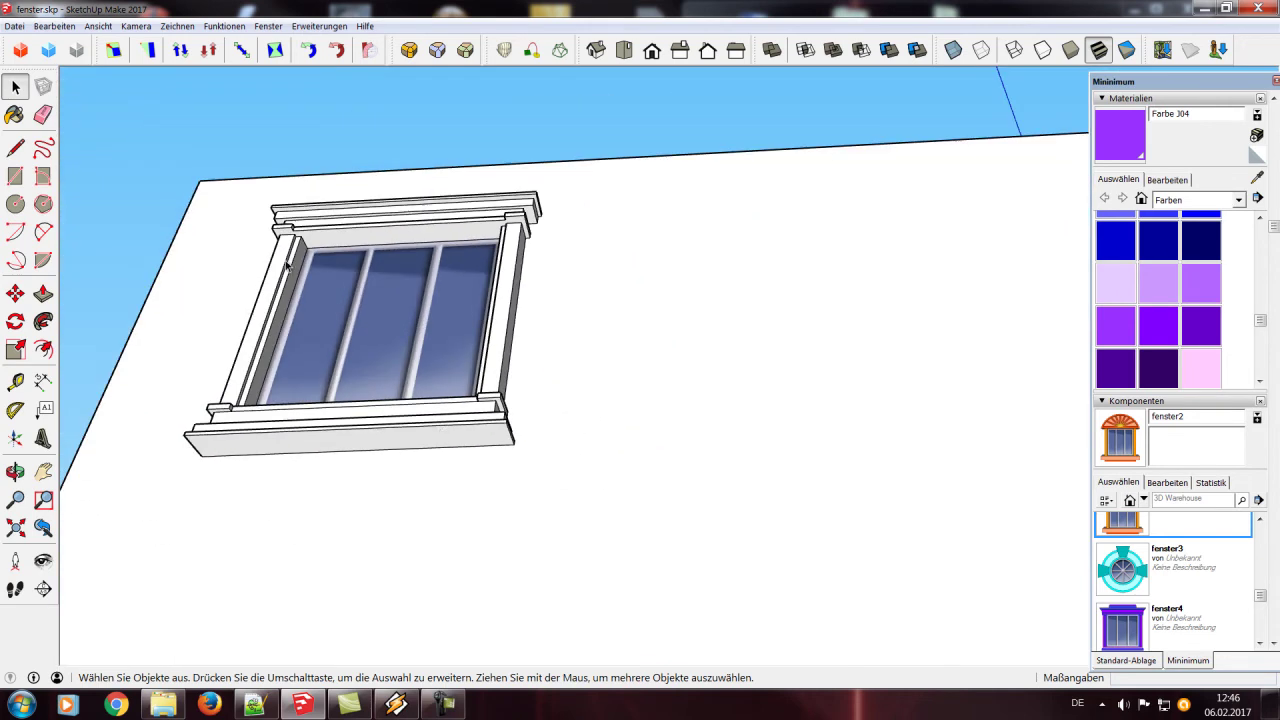
middle_click_drag(218, 163, 779, 285)
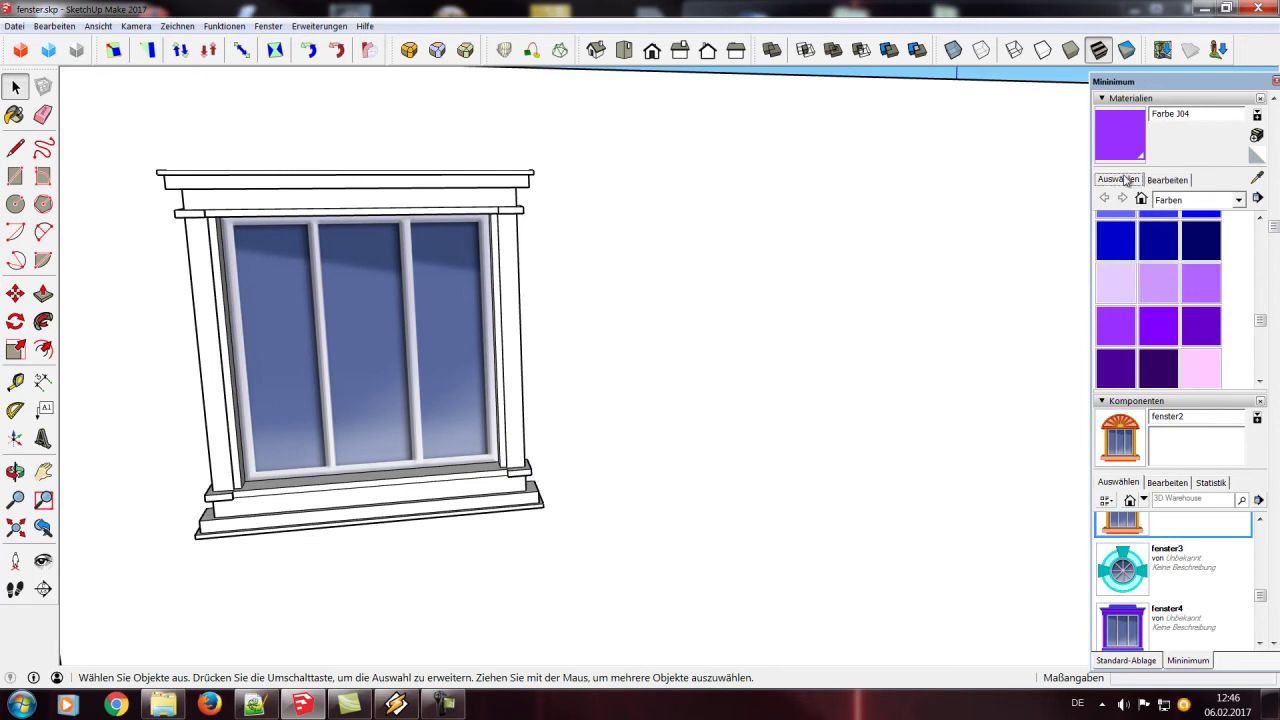
left_click(1200, 200)
left_click(1207, 204)
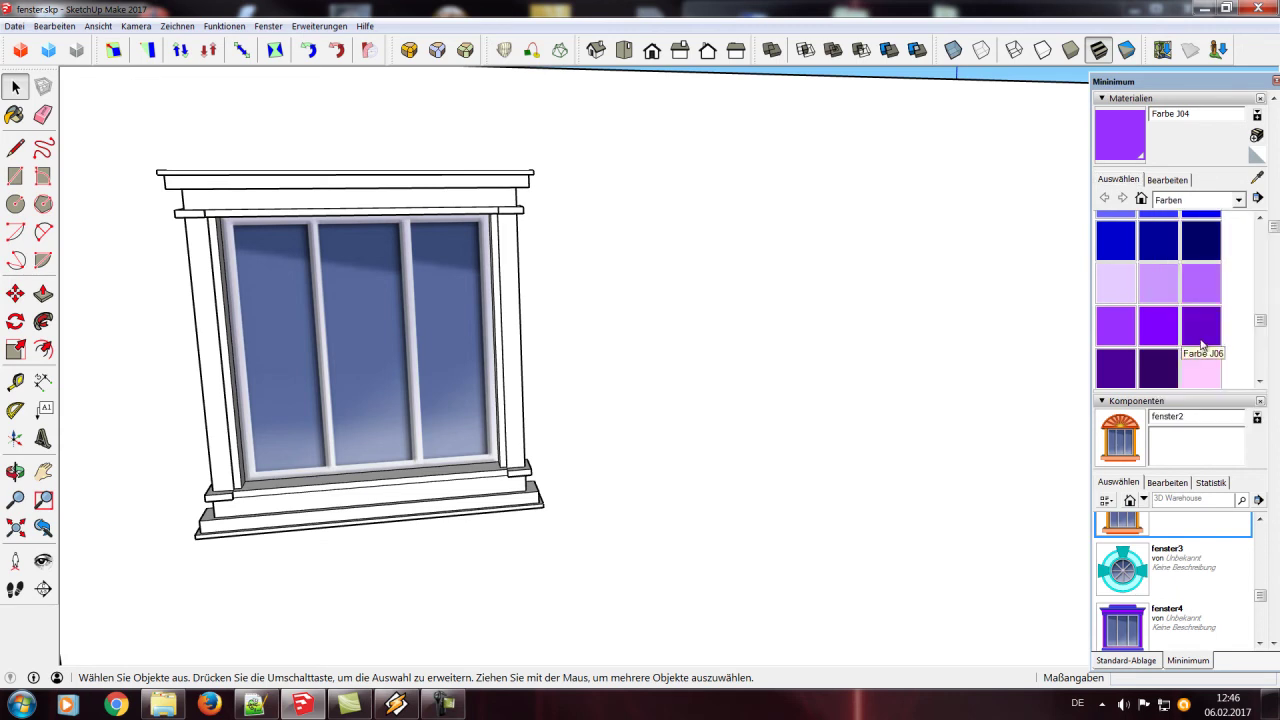
mouse_move(1260, 321)
left_mouse_down()
mouse_move(1259, 362)
mouse_move(1259, 307)
left_mouse_up()
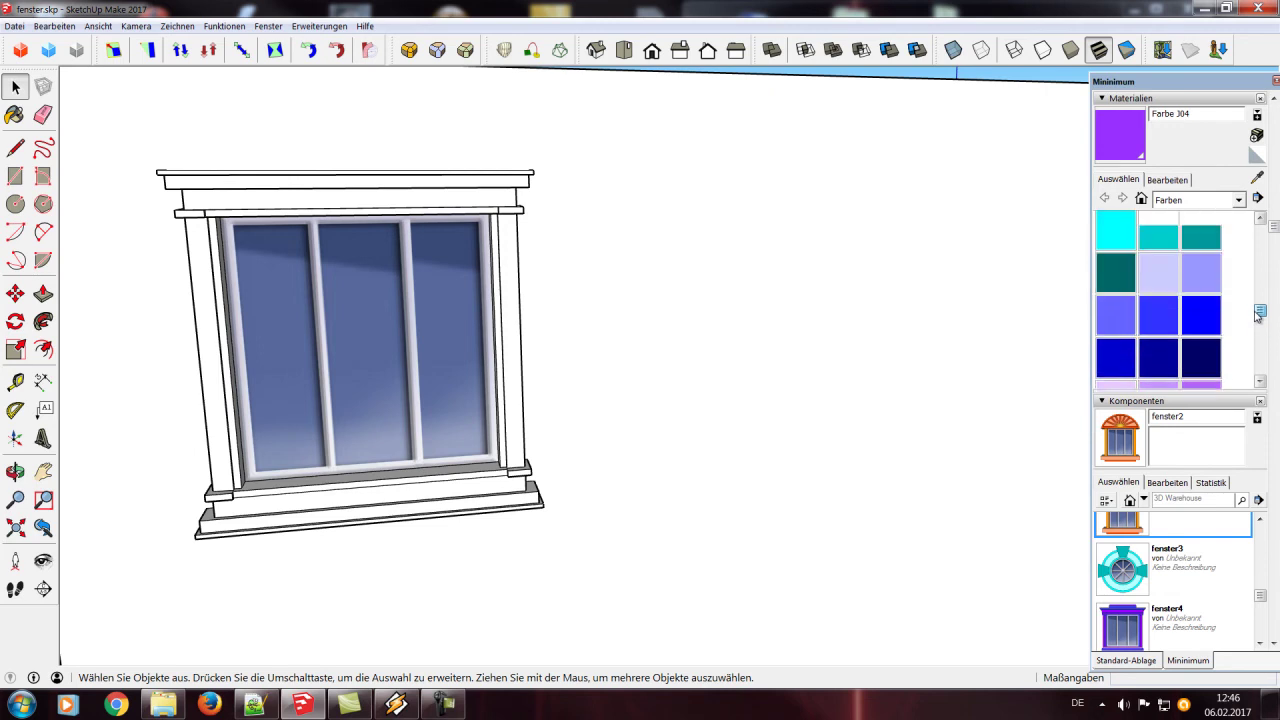
scroll(1217, 305, "down", 1)
left_click(1201, 281)
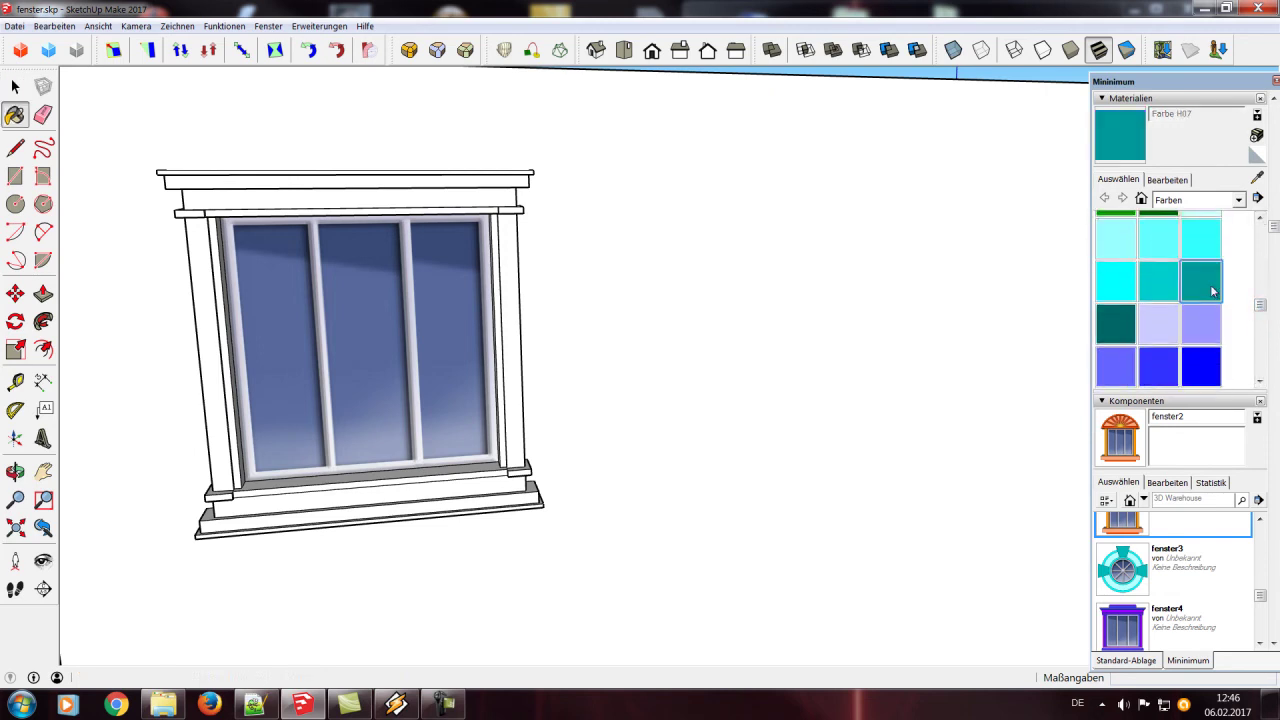
Paint the cornice's upper trim band, its side face and the cap top teal
left_click(245, 193)
scroll(243, 176, "up", 1)
scroll(243, 168, "up", 2)
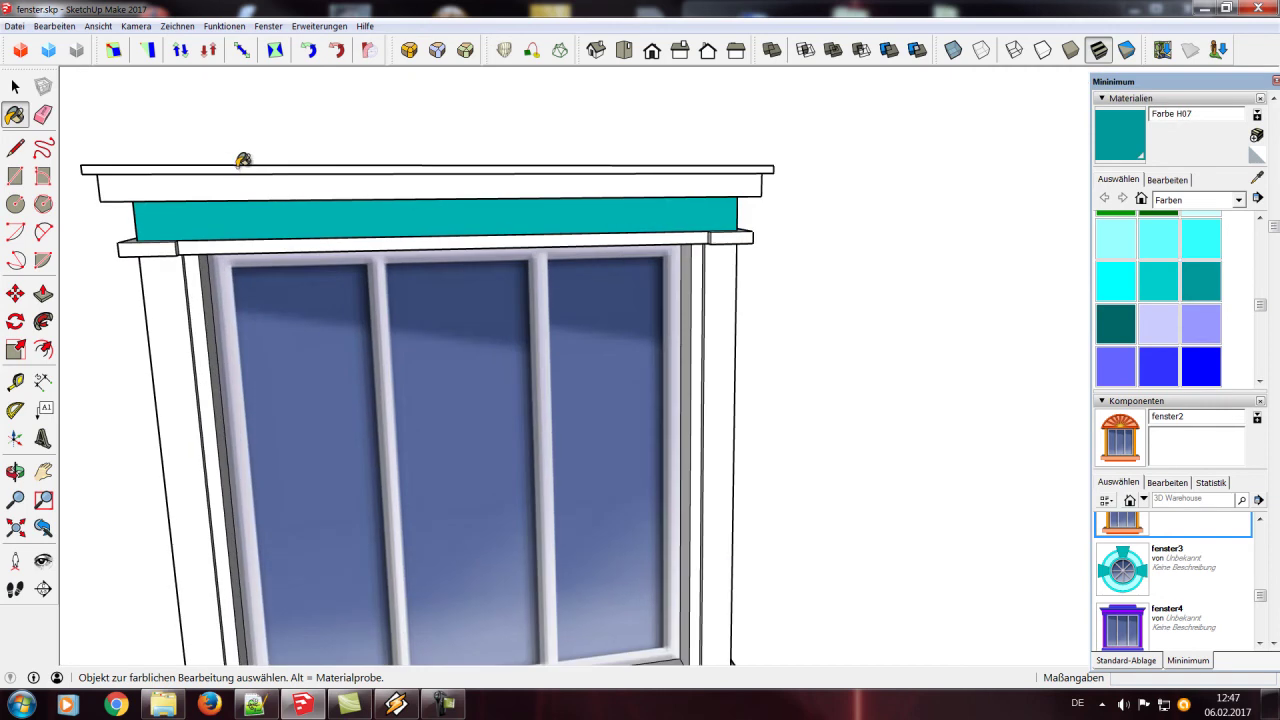
left_click(243, 160)
mouse_move(814, 223)
middle_mouse_down()
mouse_move(471, 229)
mouse_move(282, 212)
middle_mouse_up()
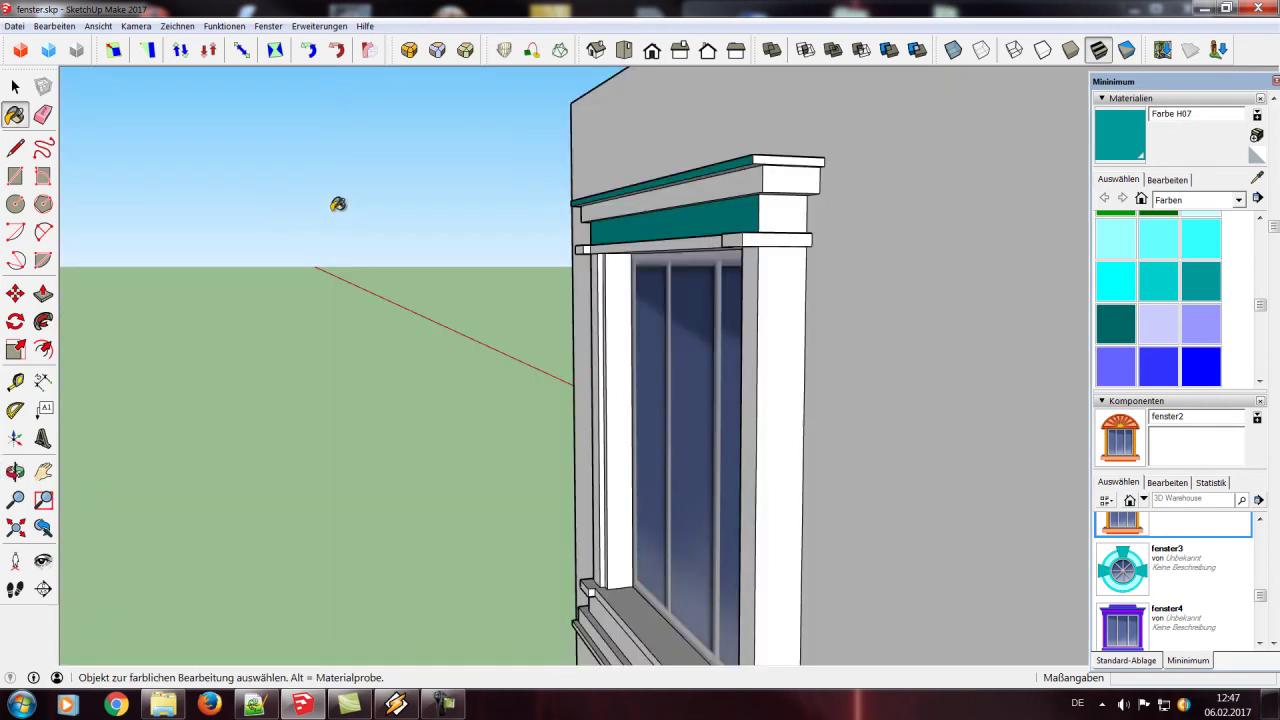
left_click(796, 208)
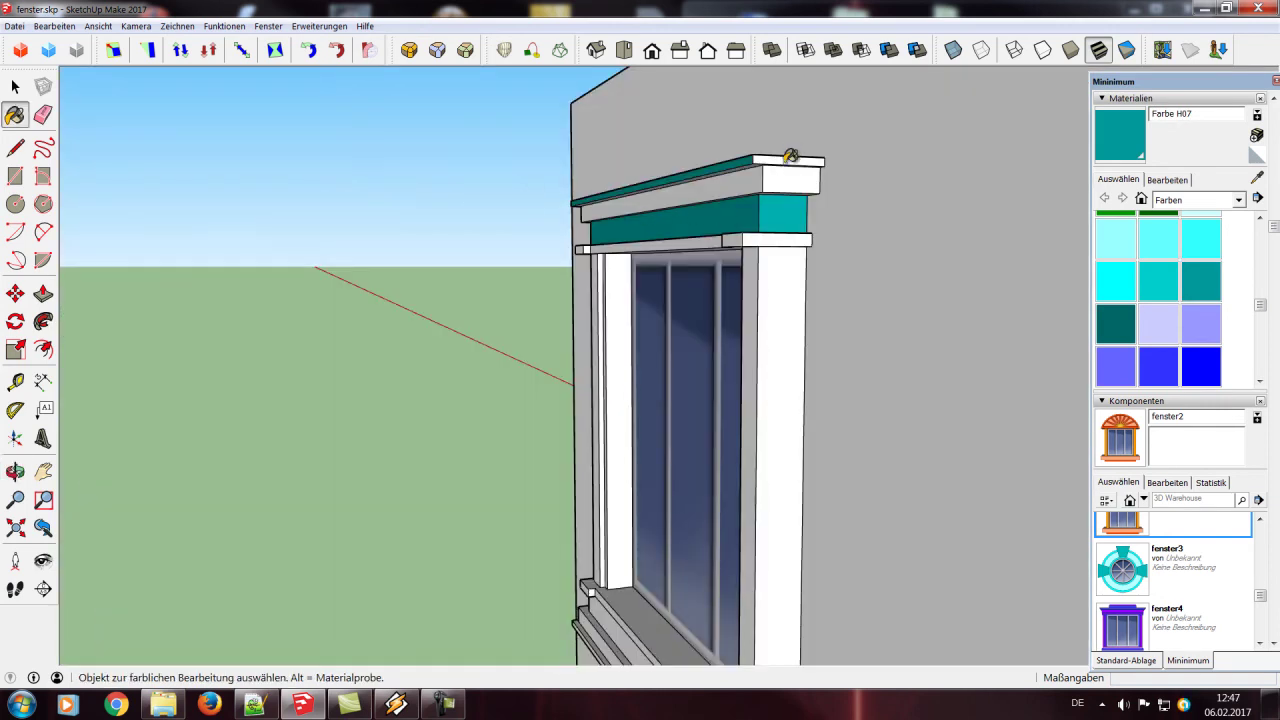
left_click(790, 152)
Paint the trim block's left end face and remaining top cap strip teal
mouse_move(306, 277)
middle_mouse_down()
mouse_move(529, 252)
mouse_move(586, 263)
mouse_move(607, 238)
middle_mouse_up()
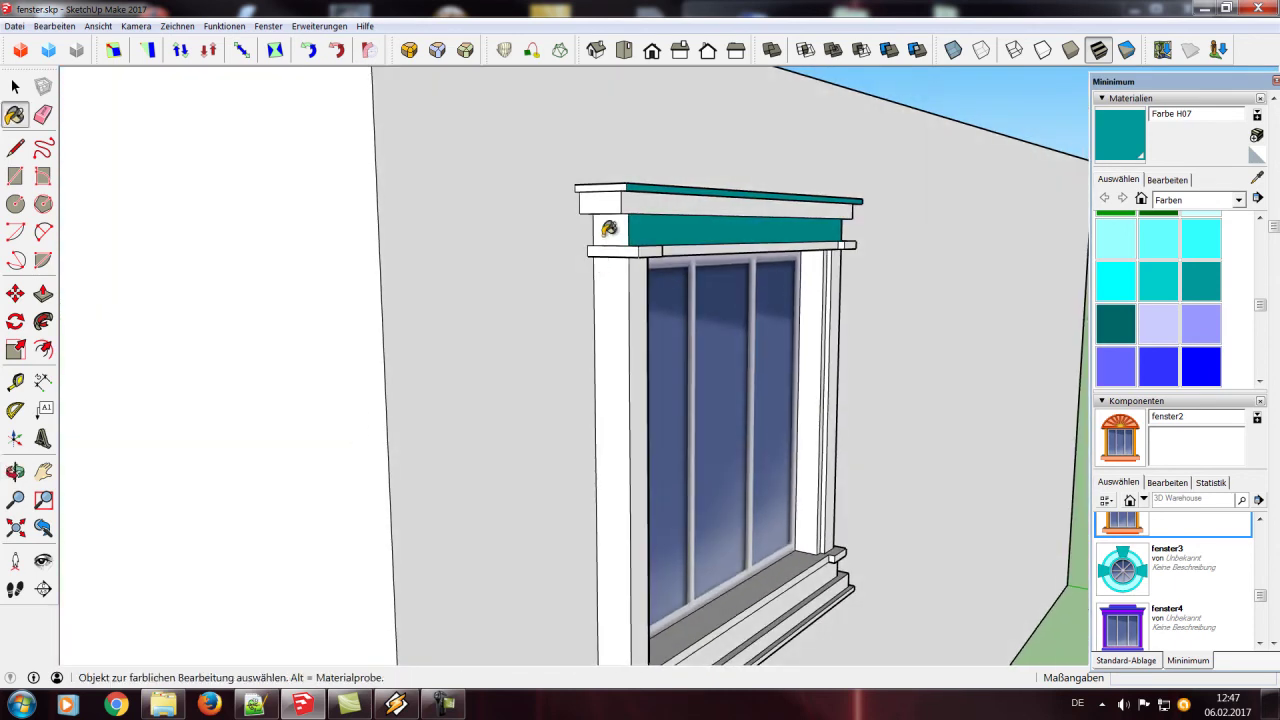
left_click(615, 229)
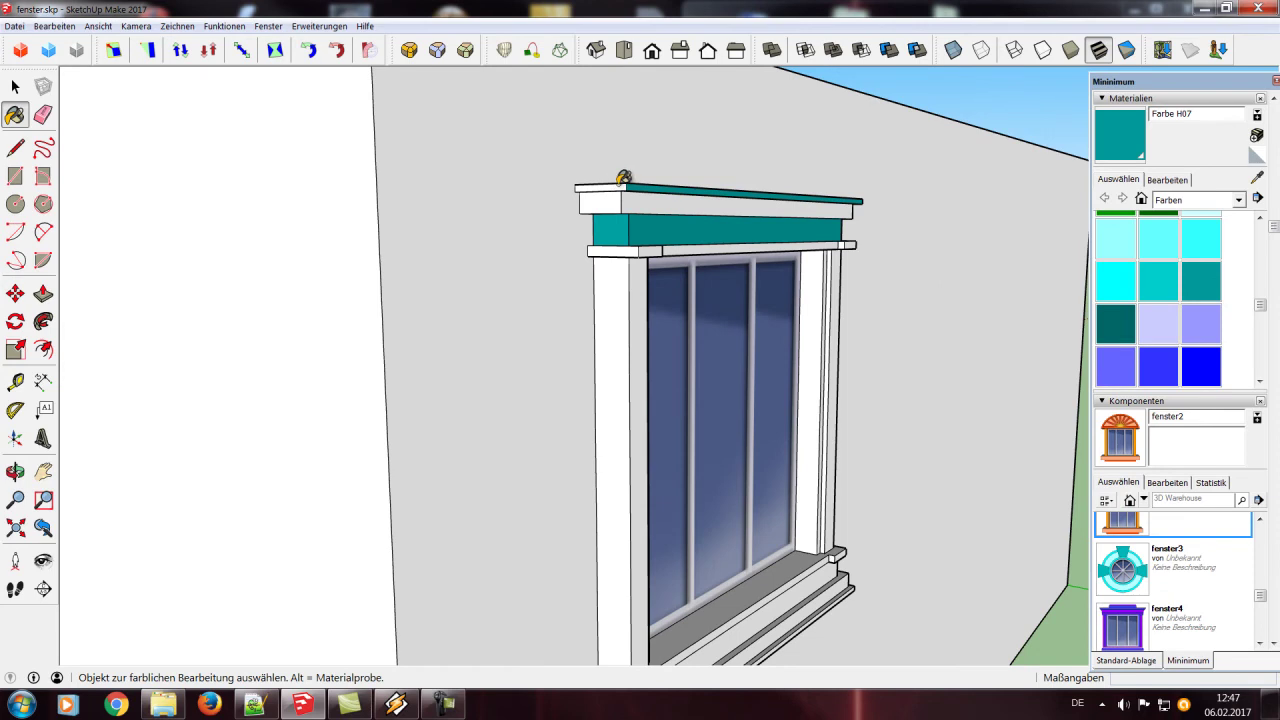
left_click(624, 183)
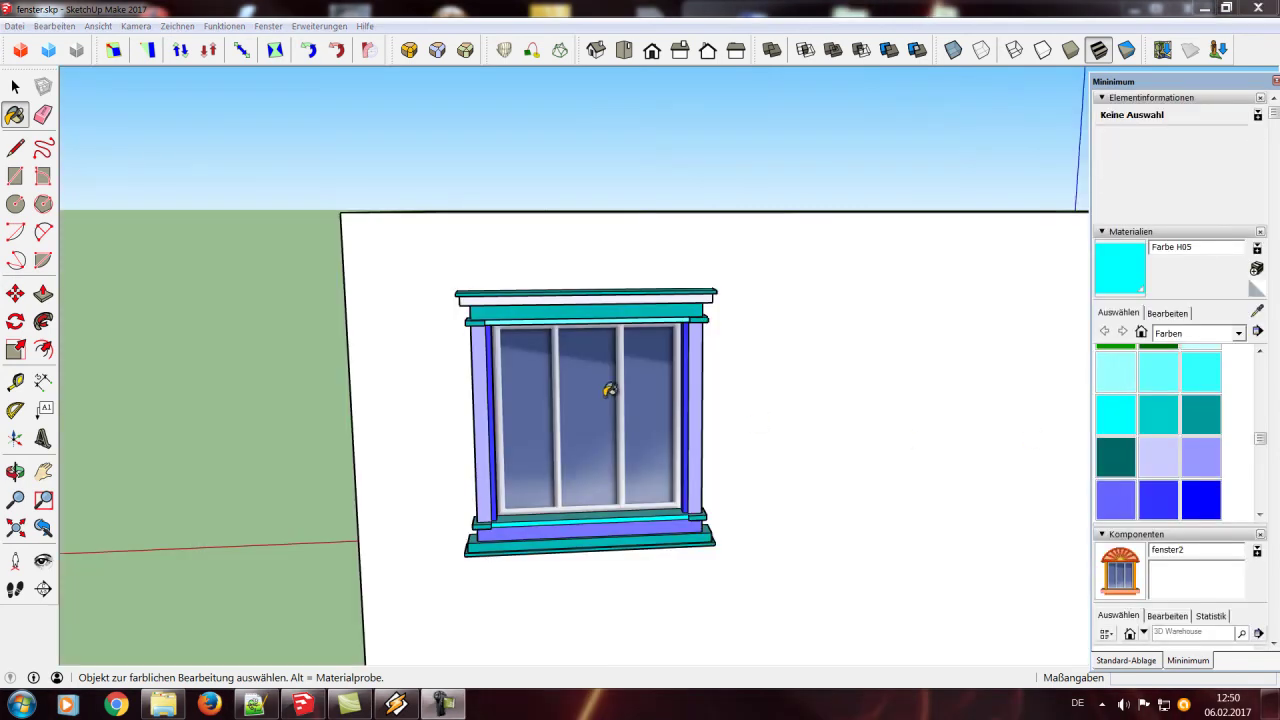
middle_click_drag(591, 530, 591, 118)
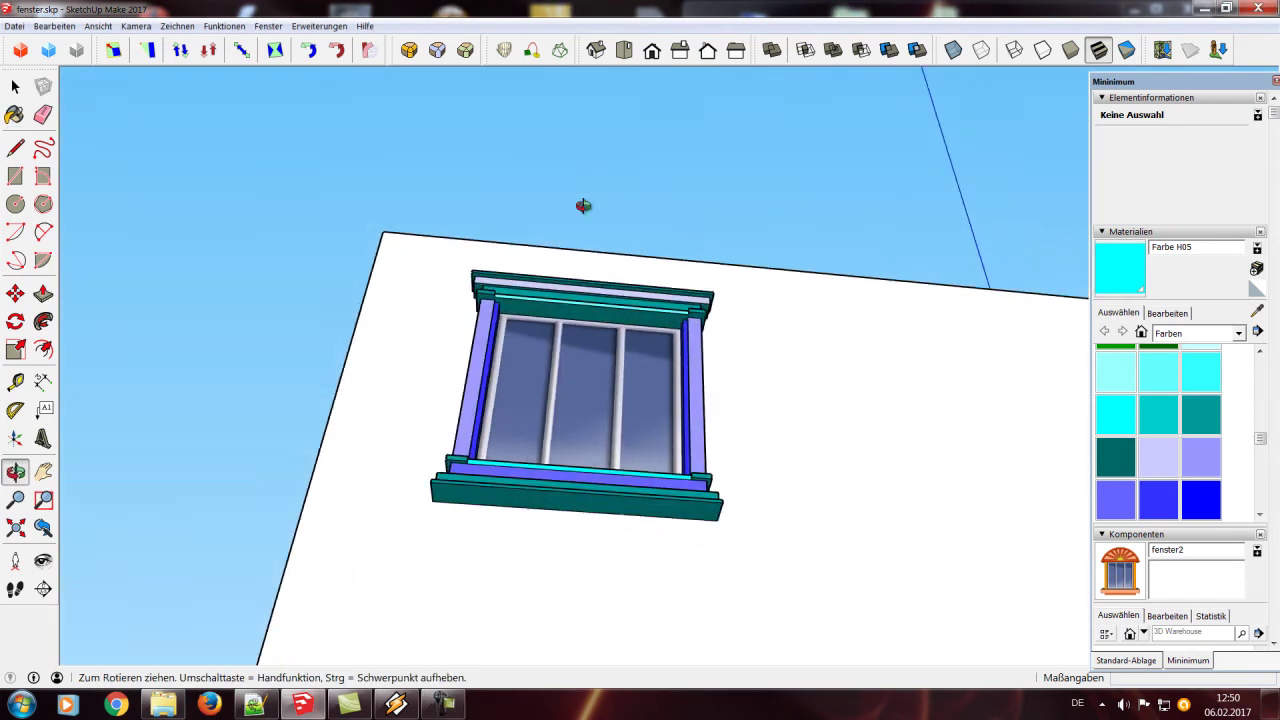
scroll(560, 337, "up", 3)
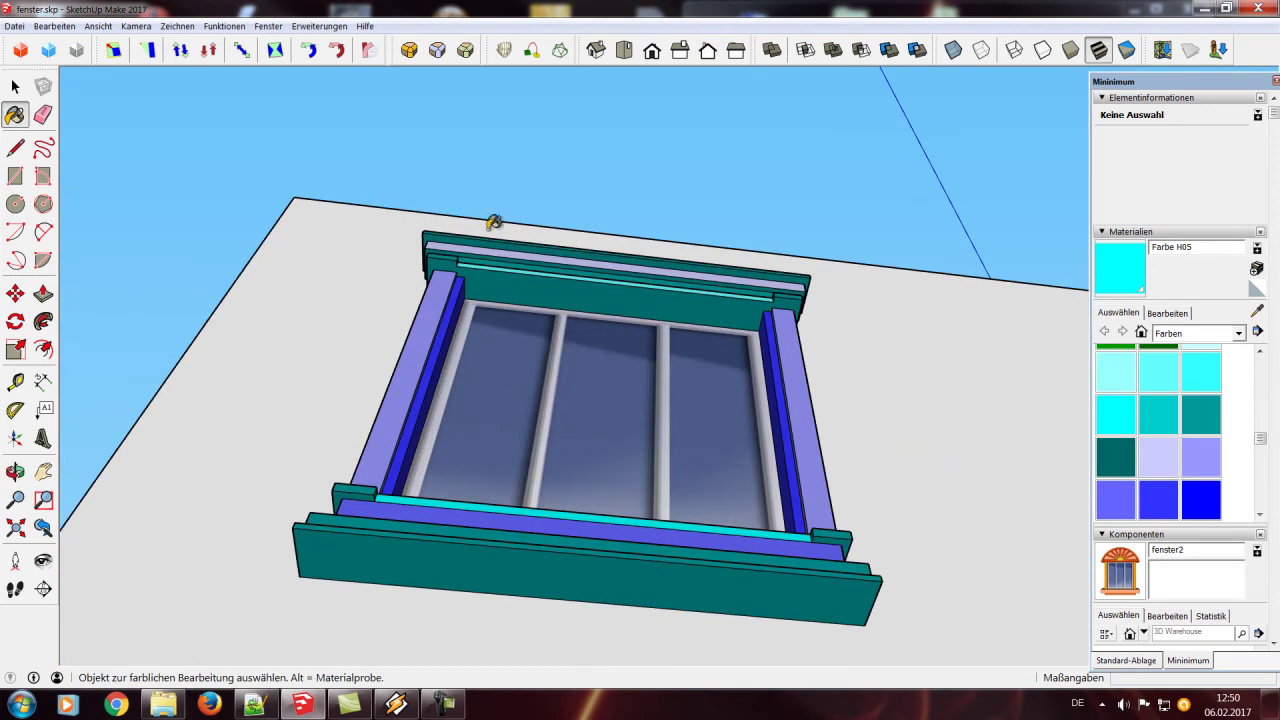
mouse_move(706, 290)
middle_mouse_down()
mouse_move(677, 417)
mouse_move(620, 206)
mouse_move(587, 511)
middle_mouse_up()
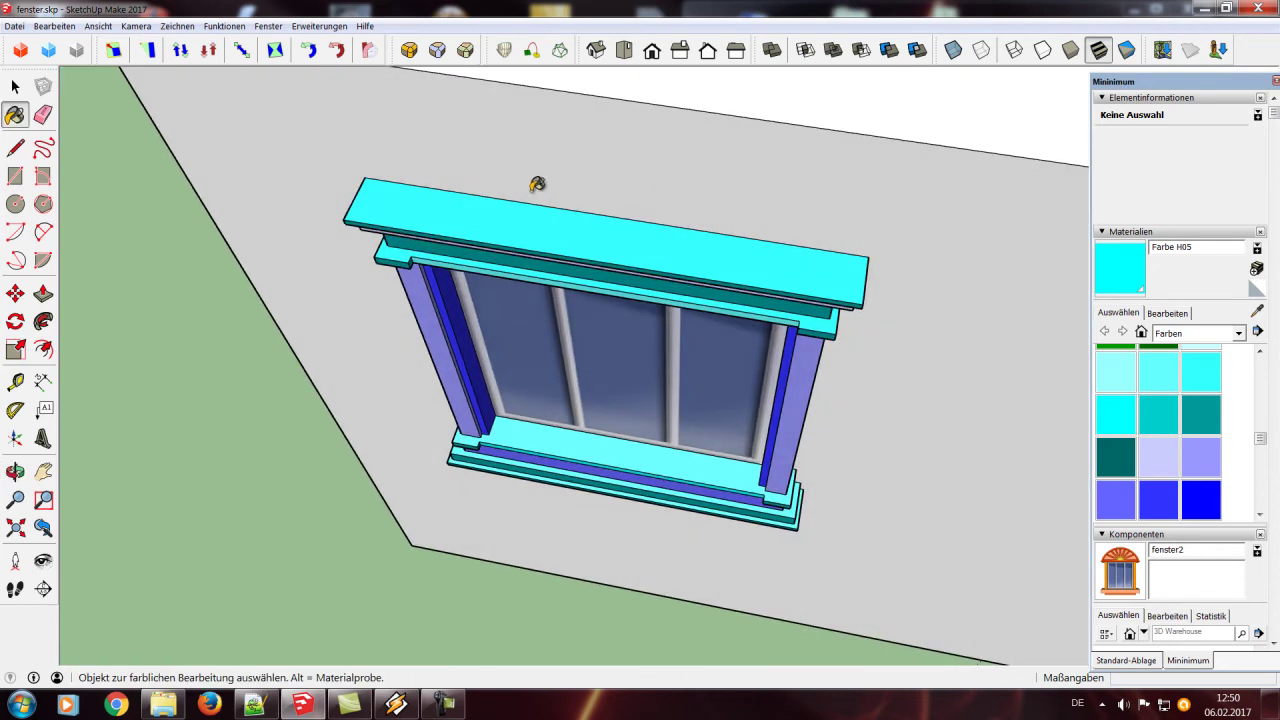
scroll(608, 480, "down", 3)
mouse_move(608, 480)
middle_mouse_down()
mouse_move(608, 491)
mouse_move(668, 220)
mouse_move(679, 319)
mouse_move(591, 309)
middle_mouse_up()
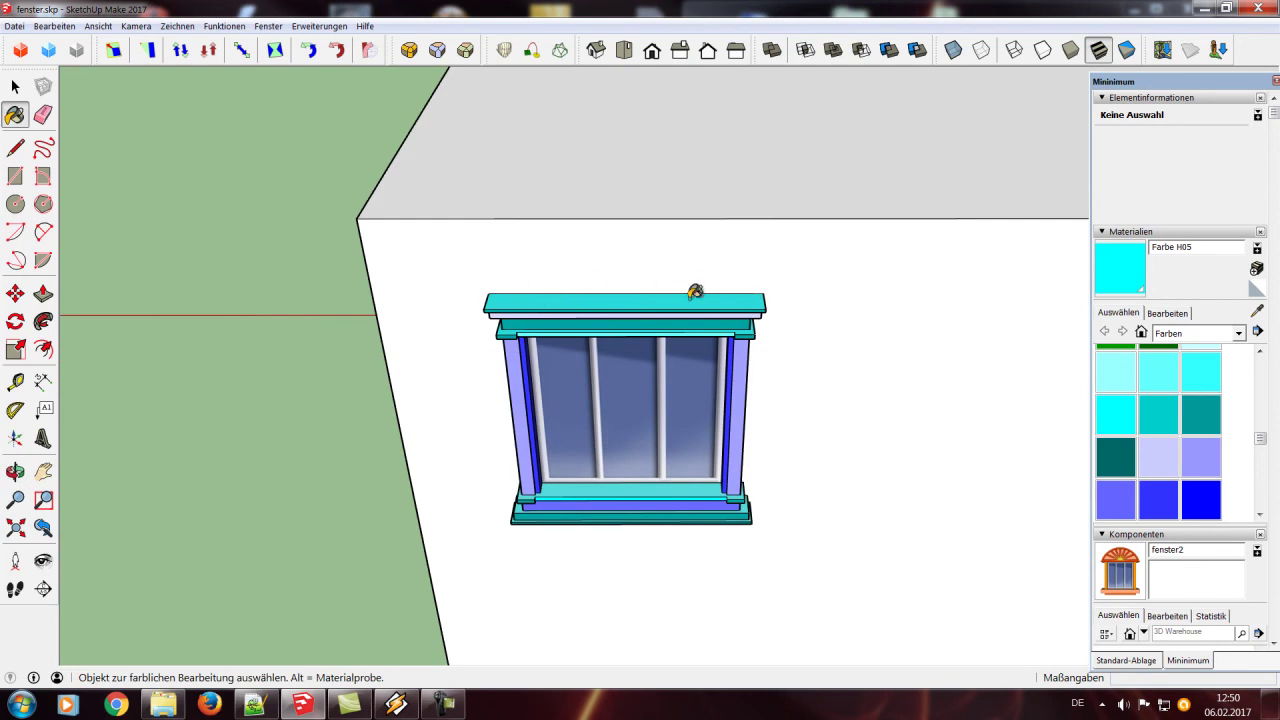
scroll(641, 327, "up", 3)
Divide the cap's 2.40 m front top edge with Unterteilen into four 0.60 m segments
left_click(15, 87)
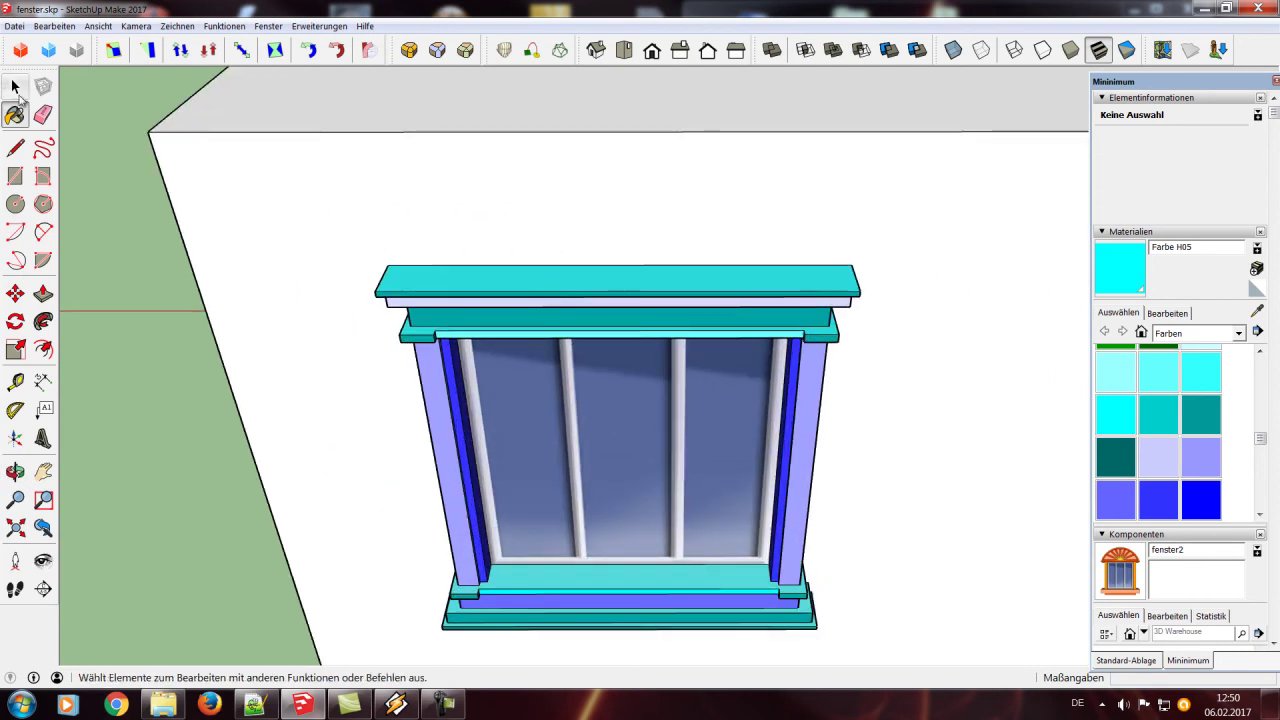
left_click(654, 266)
right_click(654, 268)
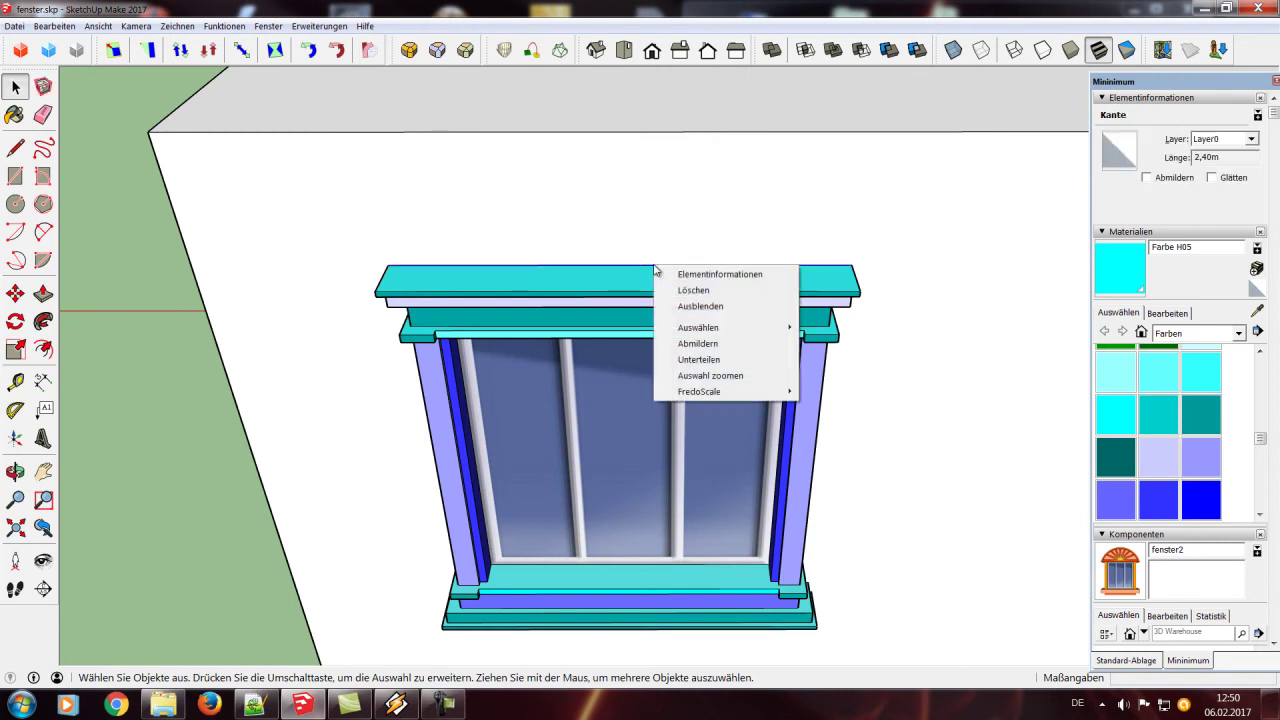
left_click(690, 359)
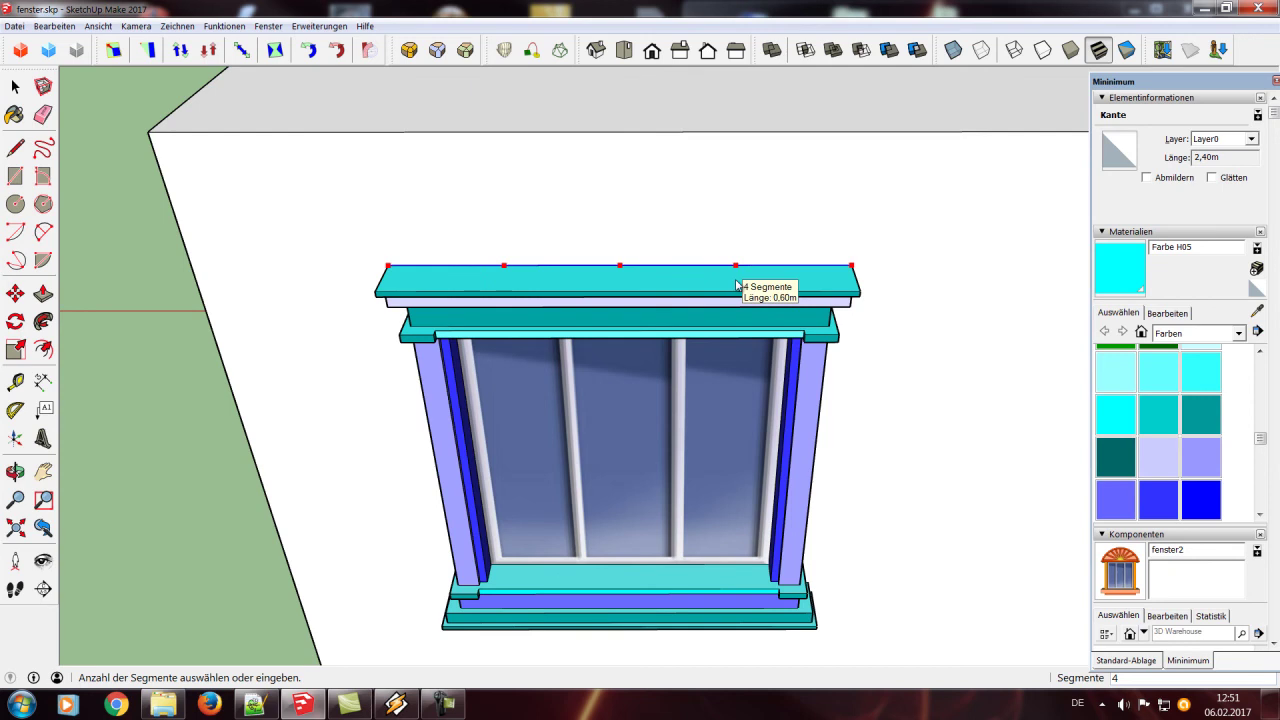
left_click(736, 285)
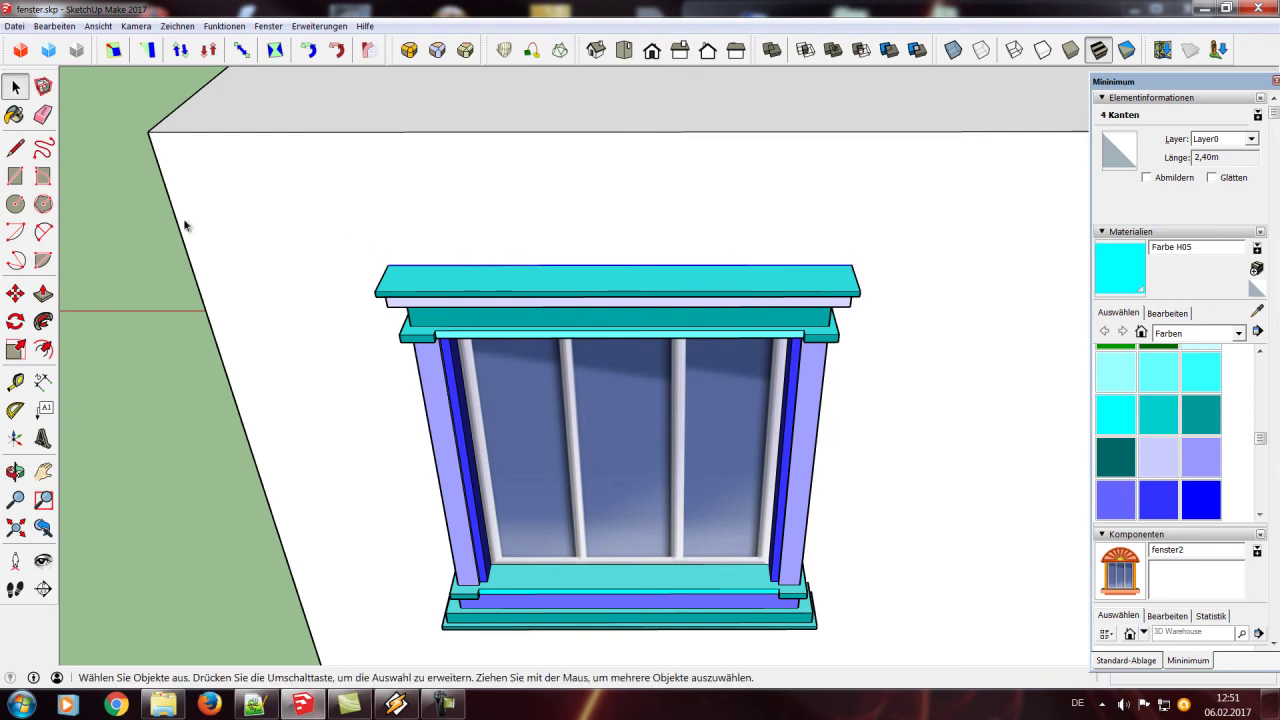
left_click(15, 148)
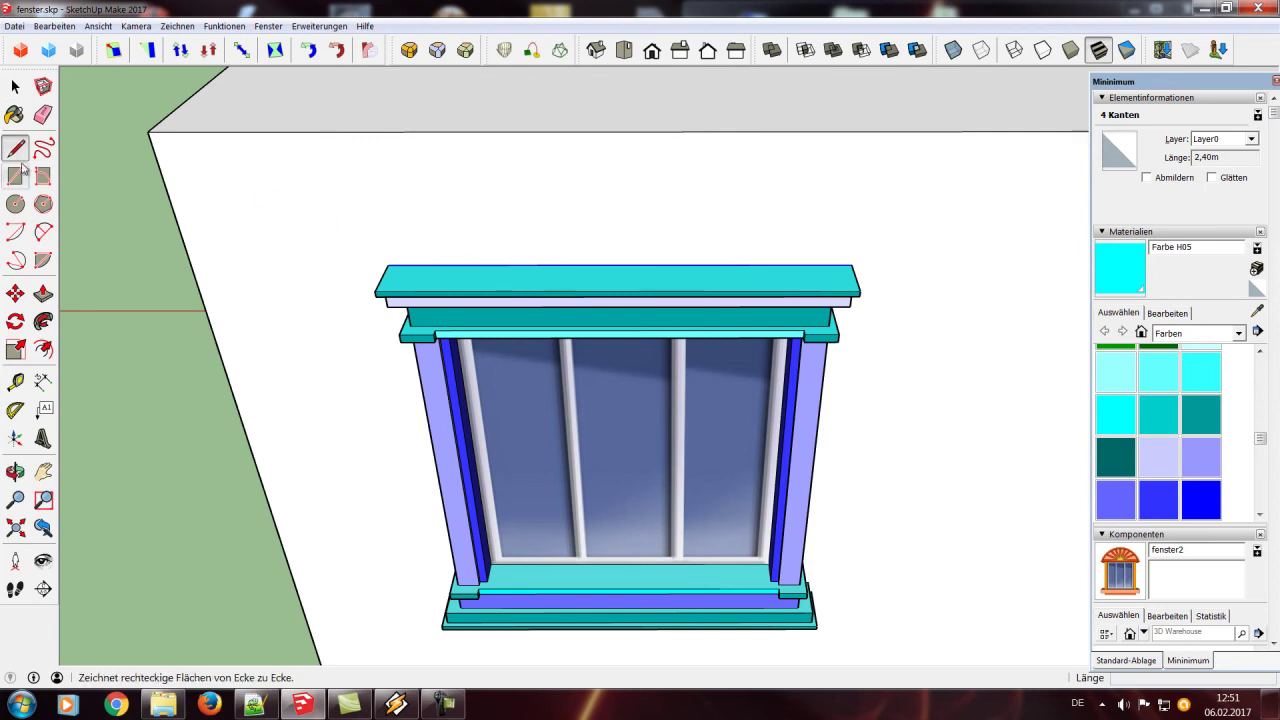
Draw an inset outline on the cap top starting from the edge's division points
left_click(504, 264)
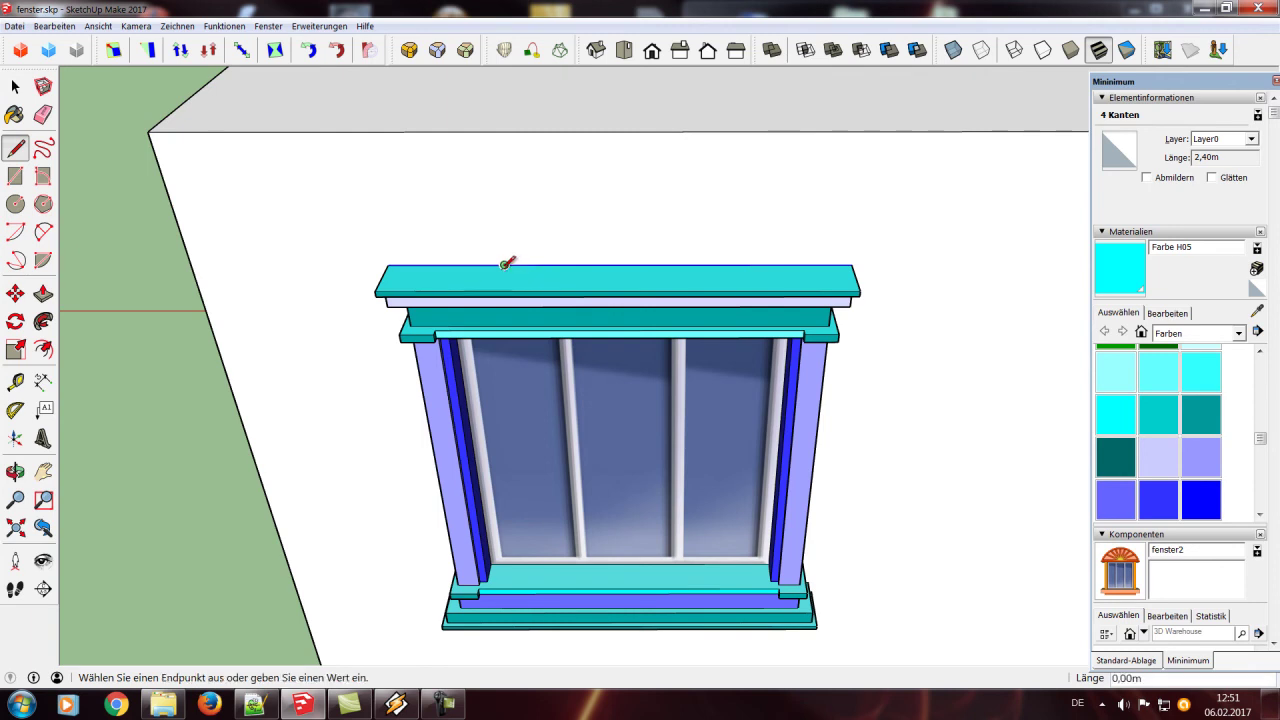
scroll(530, 258, "up", 2)
mouse_move(534, 257)
middle_mouse_down()
mouse_move(440, 250)
mouse_move(627, 261)
middle_mouse_up()
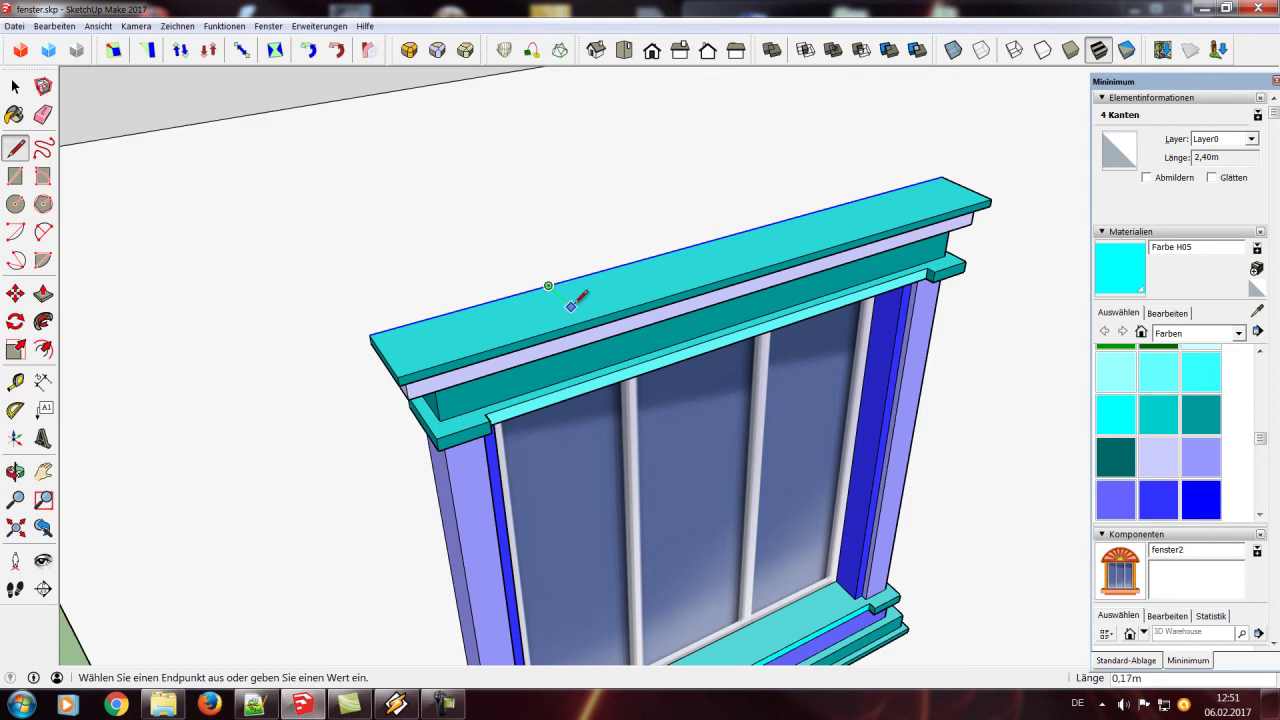
left_click(572, 307)
left_click(860, 224)
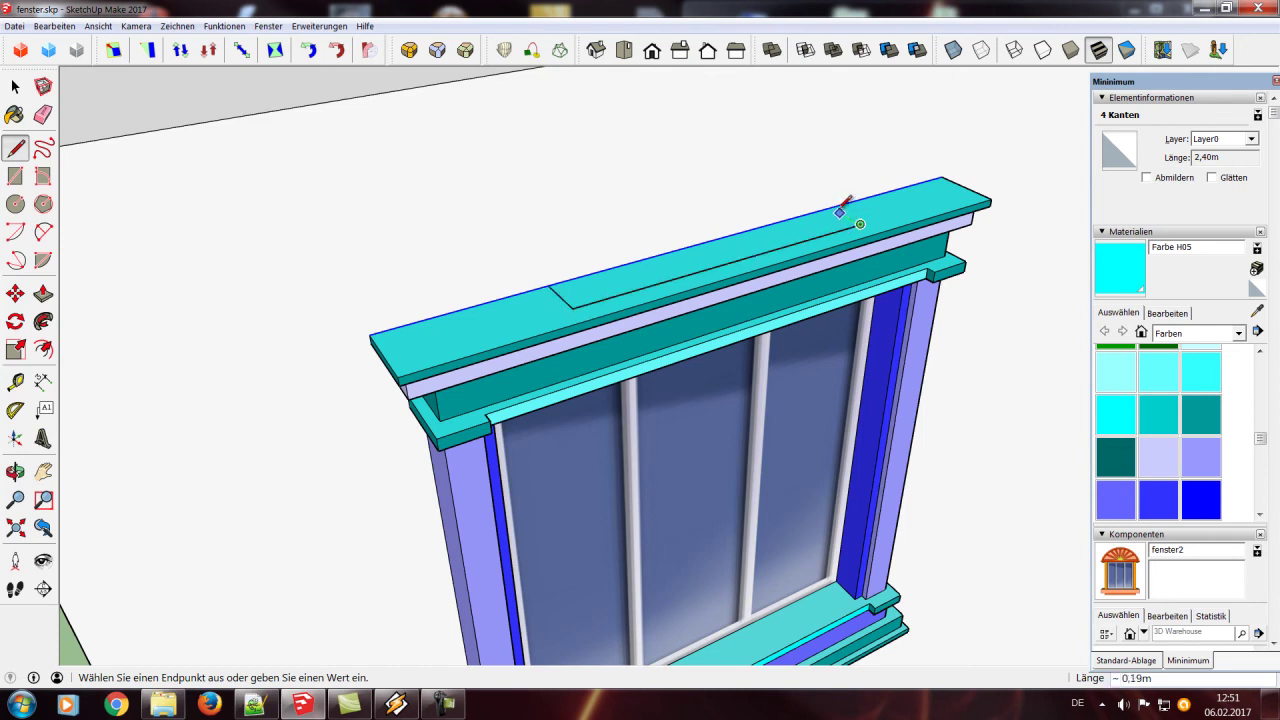
left_click(838, 207)
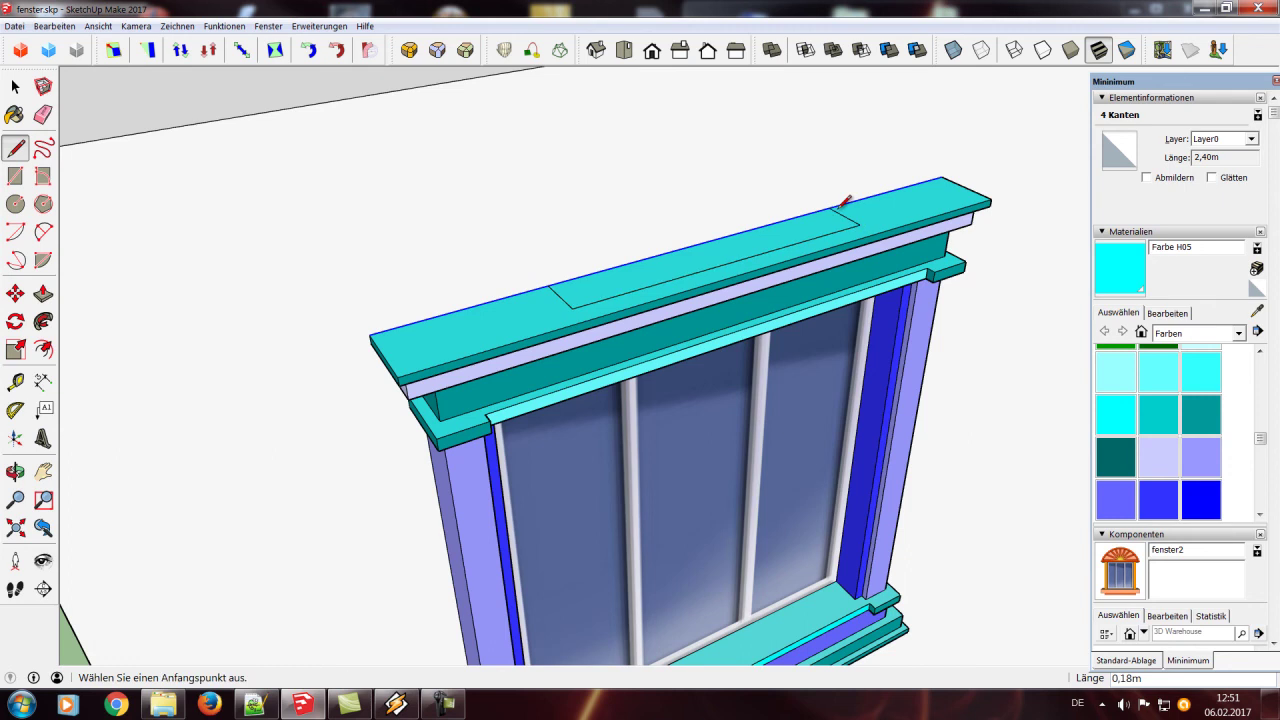
Push/Pull the inset face up 0,10m into a raised block
left_click(43, 293)
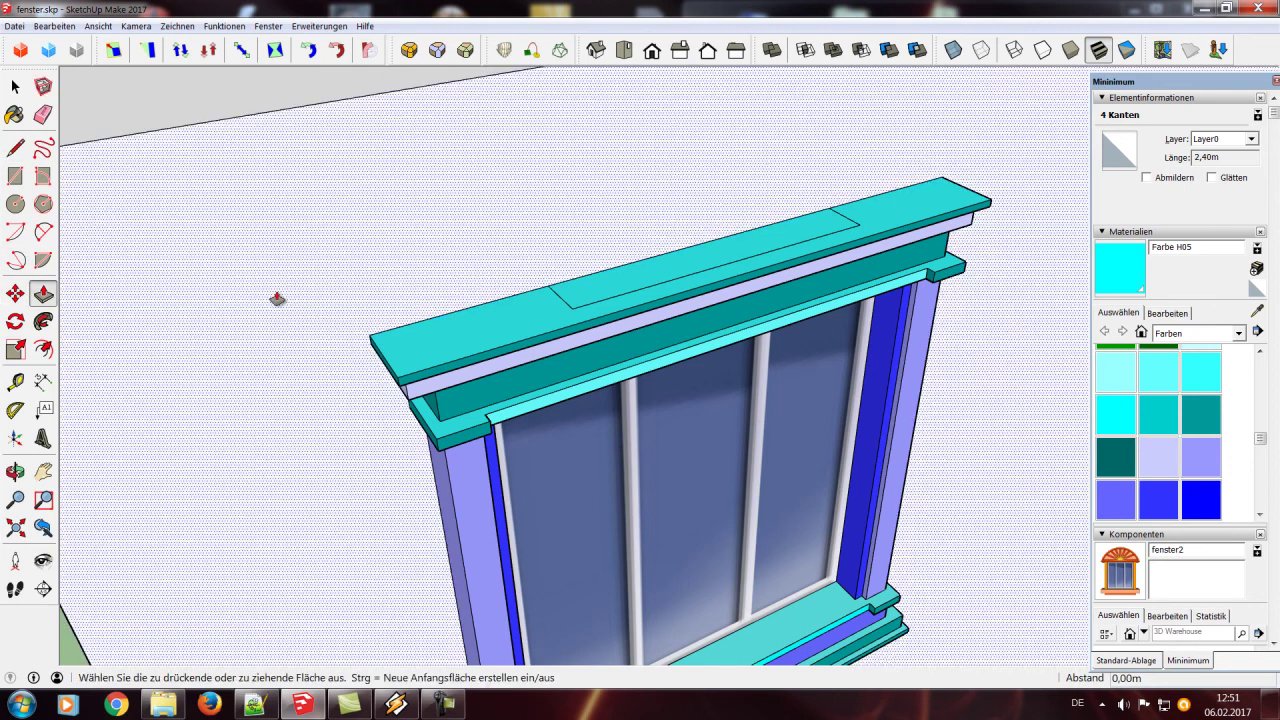
left_click(731, 250)
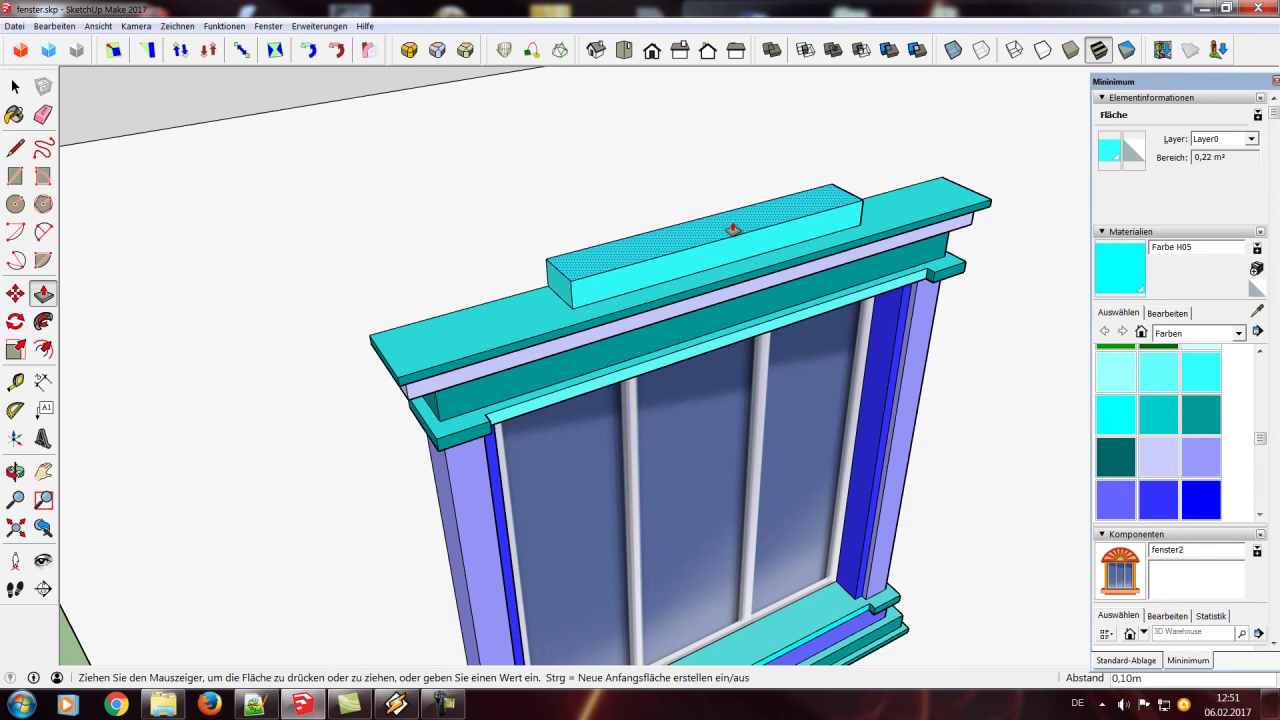
left_click(733, 230)
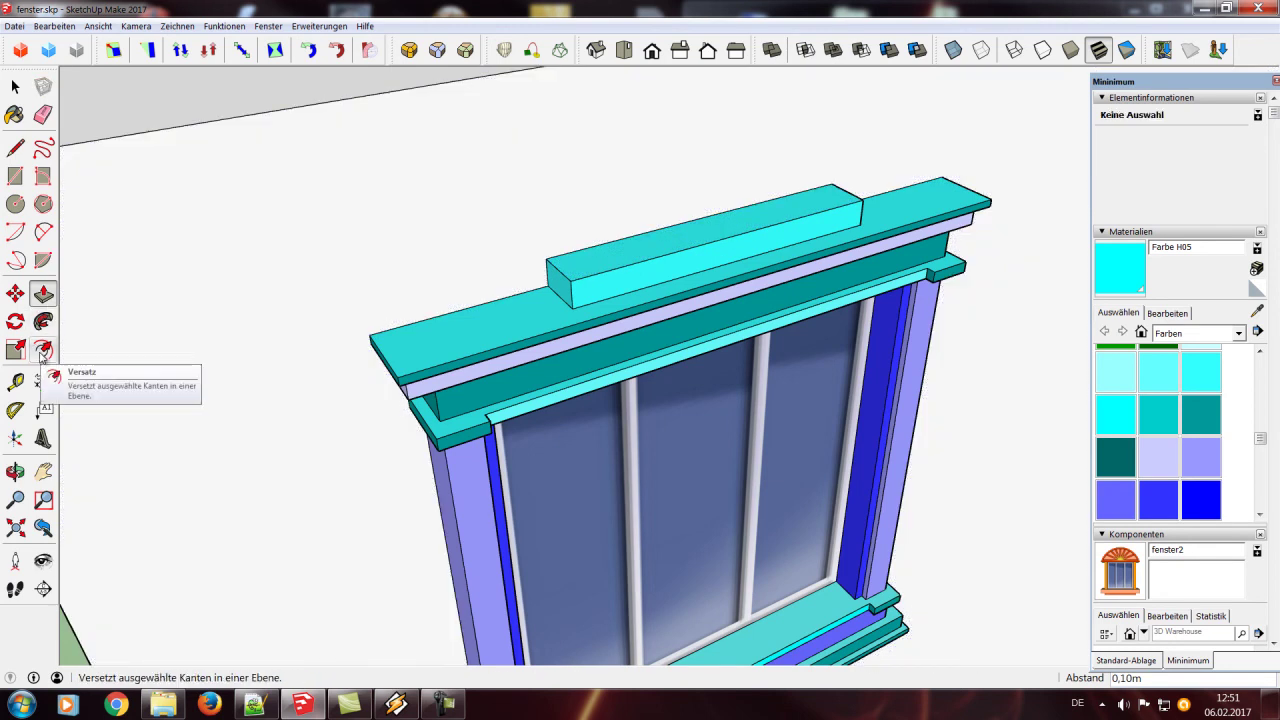
Offset an inner outline on the new block's top face
left_click(42, 350)
scroll(659, 247, "up", 3)
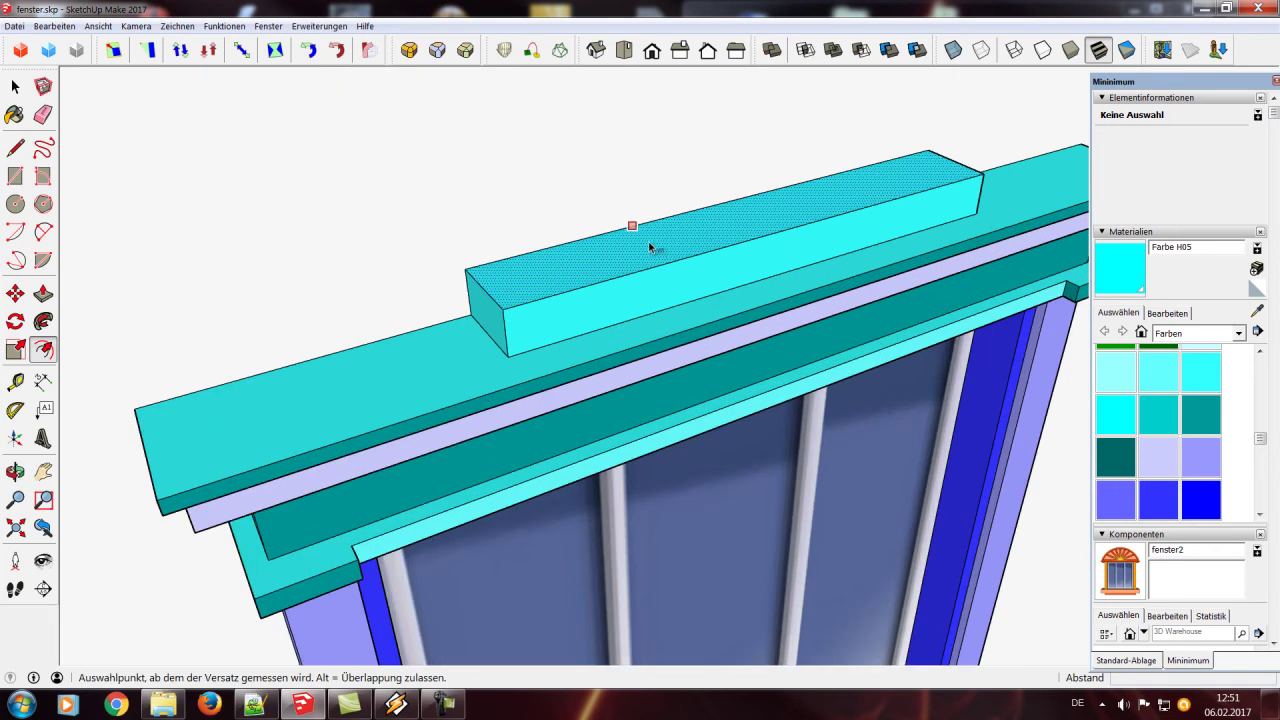
left_click(643, 242)
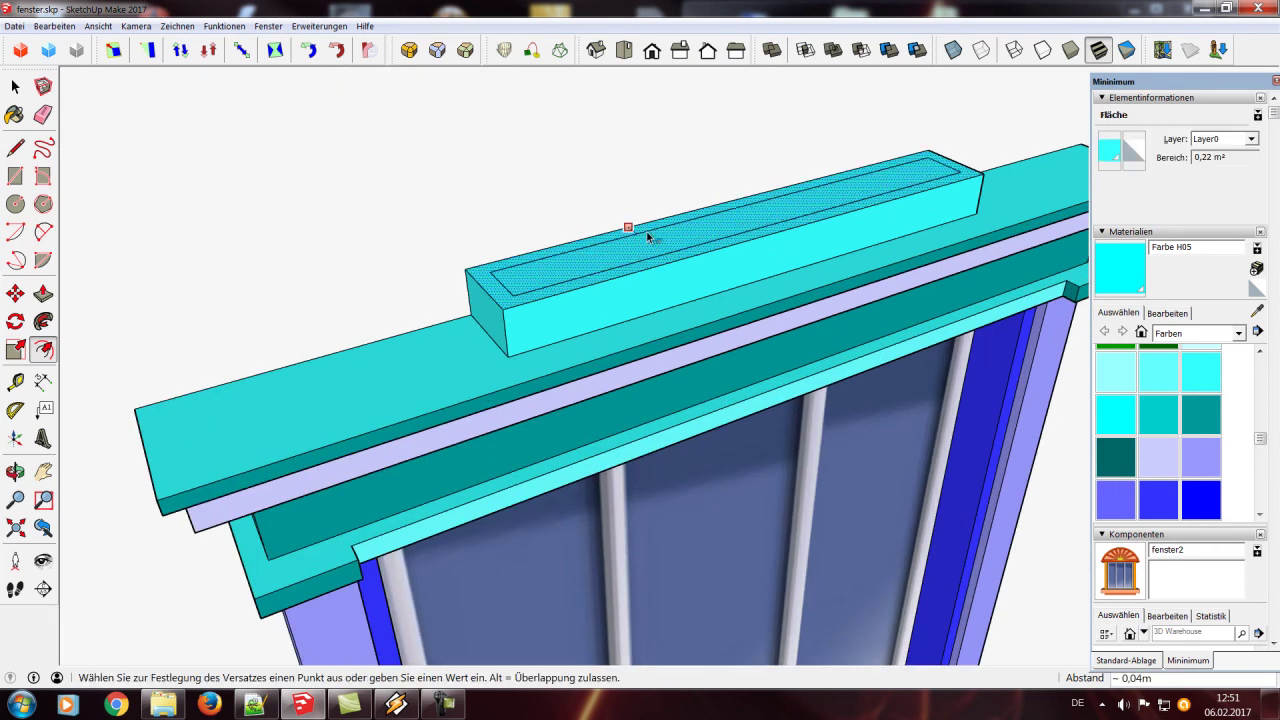
left_click(647, 236)
Draw short closing lines from the inner outline to the block edge and erase stray edges
key("l")
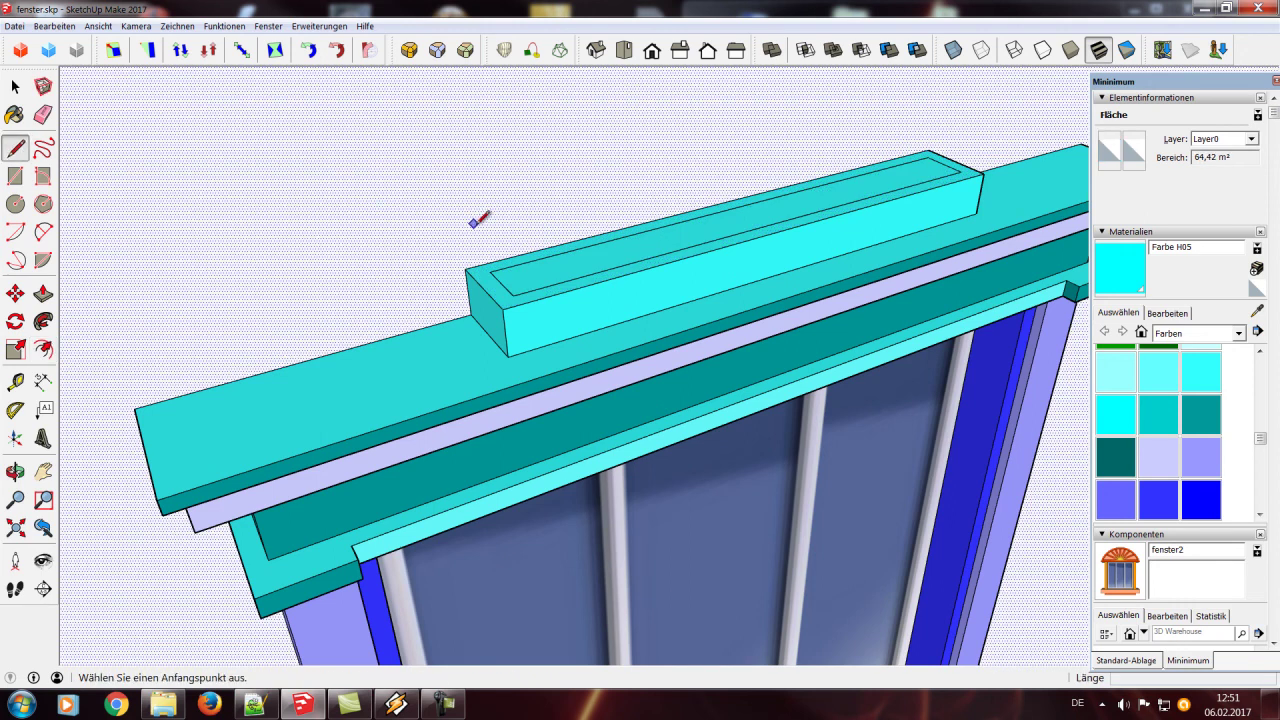
scroll(480, 218, "up", 2)
left_click_drag(504, 293, 487, 284)
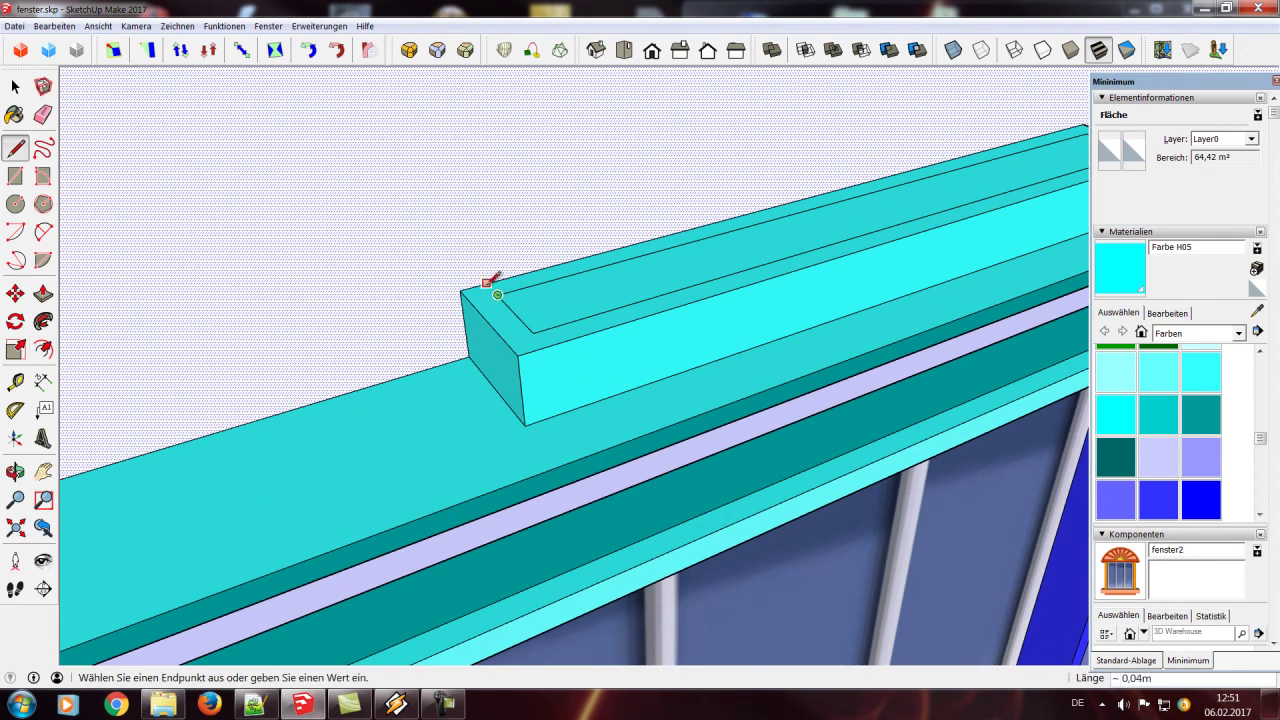
scroll(923, 249, "down", 2)
middle_click_drag(971, 191, 725, 203)
scroll(721, 206, "up", 2)
left_click(771, 200)
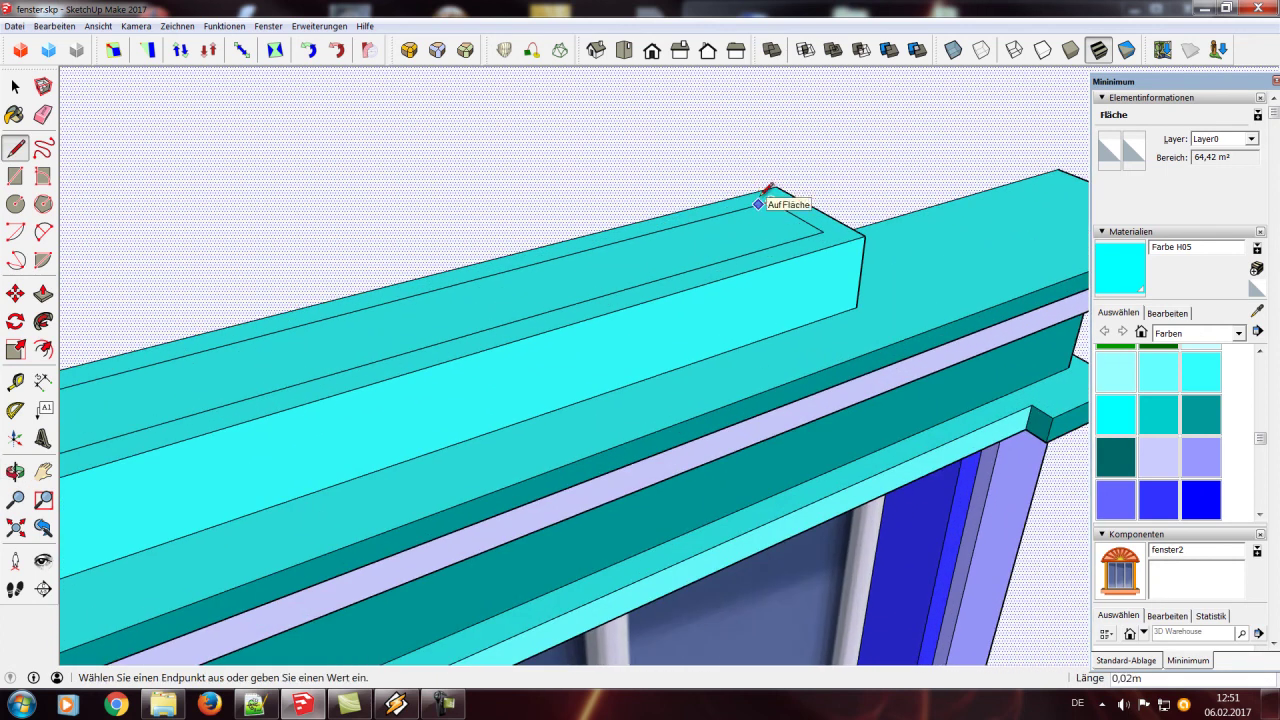
scroll(763, 188, "up", 2)
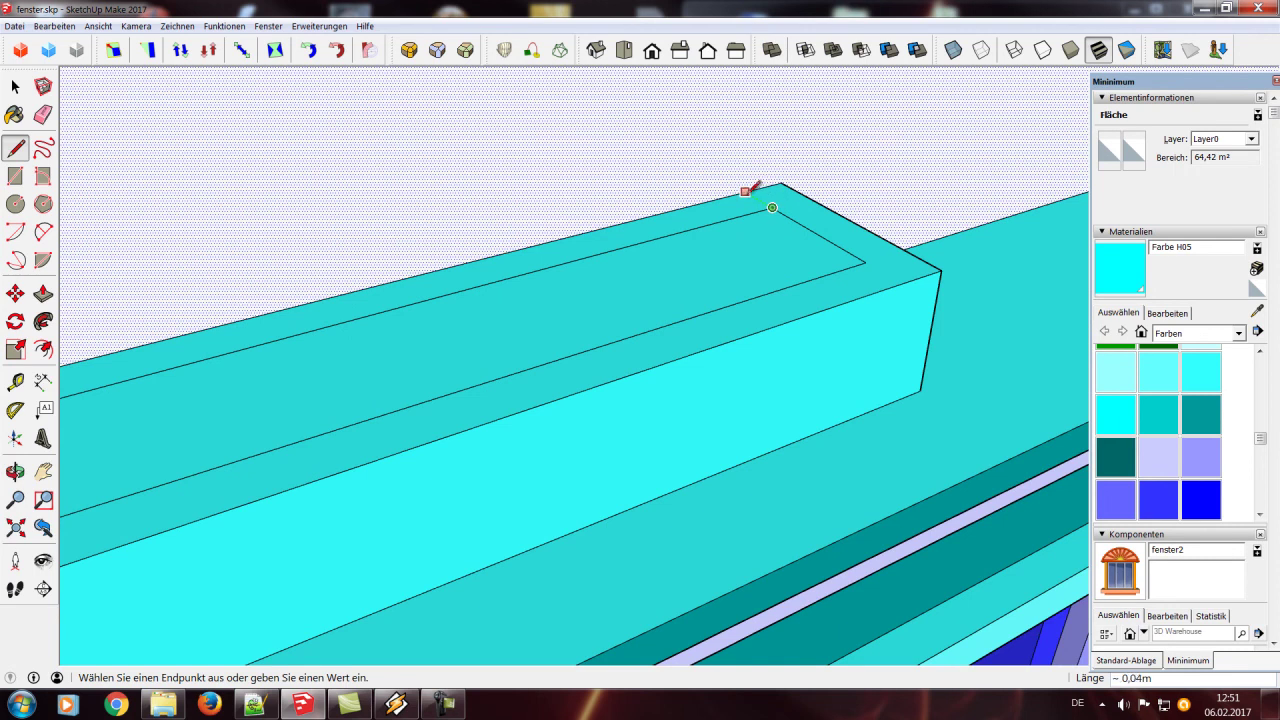
left_click(746, 190)
key("e")
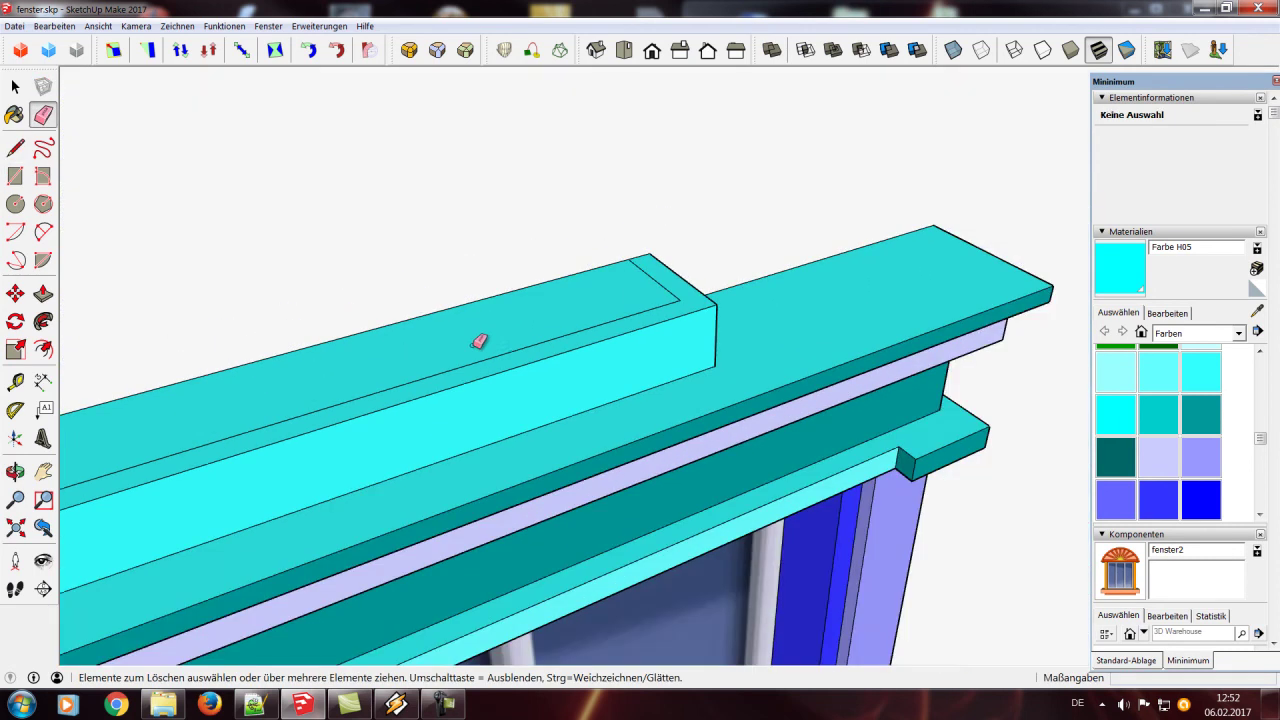
scroll(480, 340, "down", 3)
scroll(400, 338, "down", 2)
Push/Pull the inner top face up 0,03m to form the second step
left_click(43, 293)
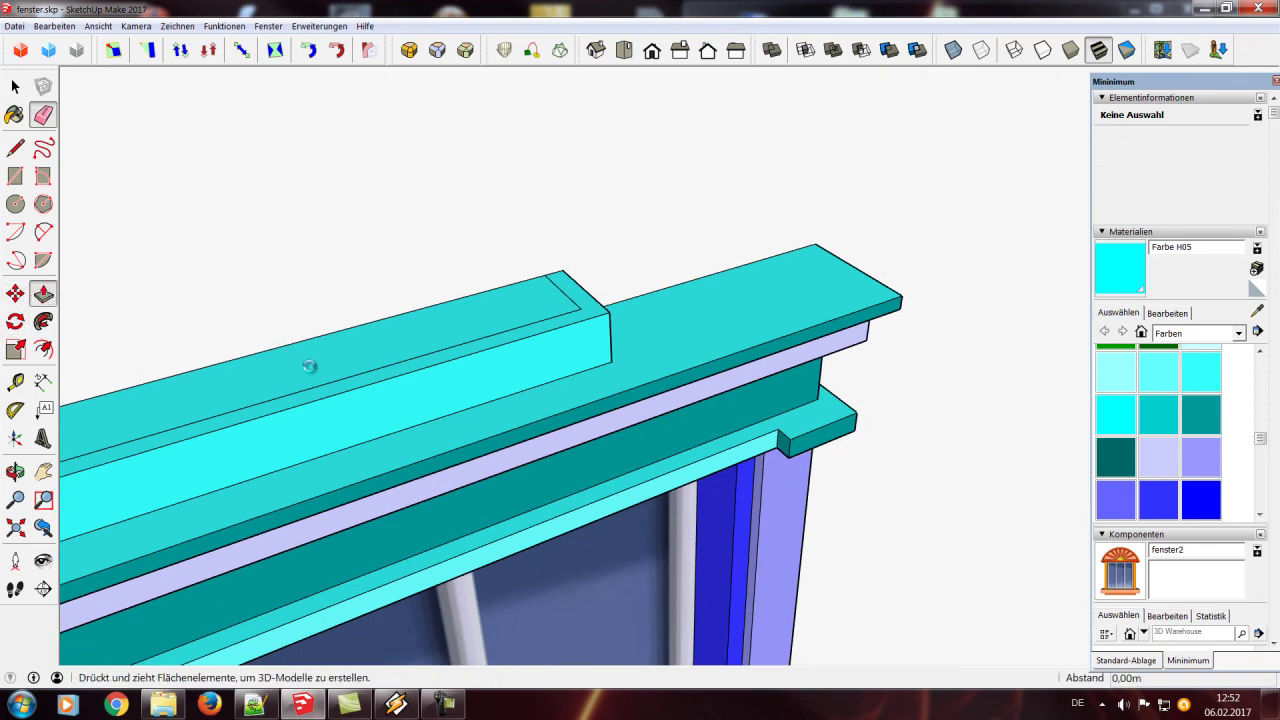
left_click(310, 365)
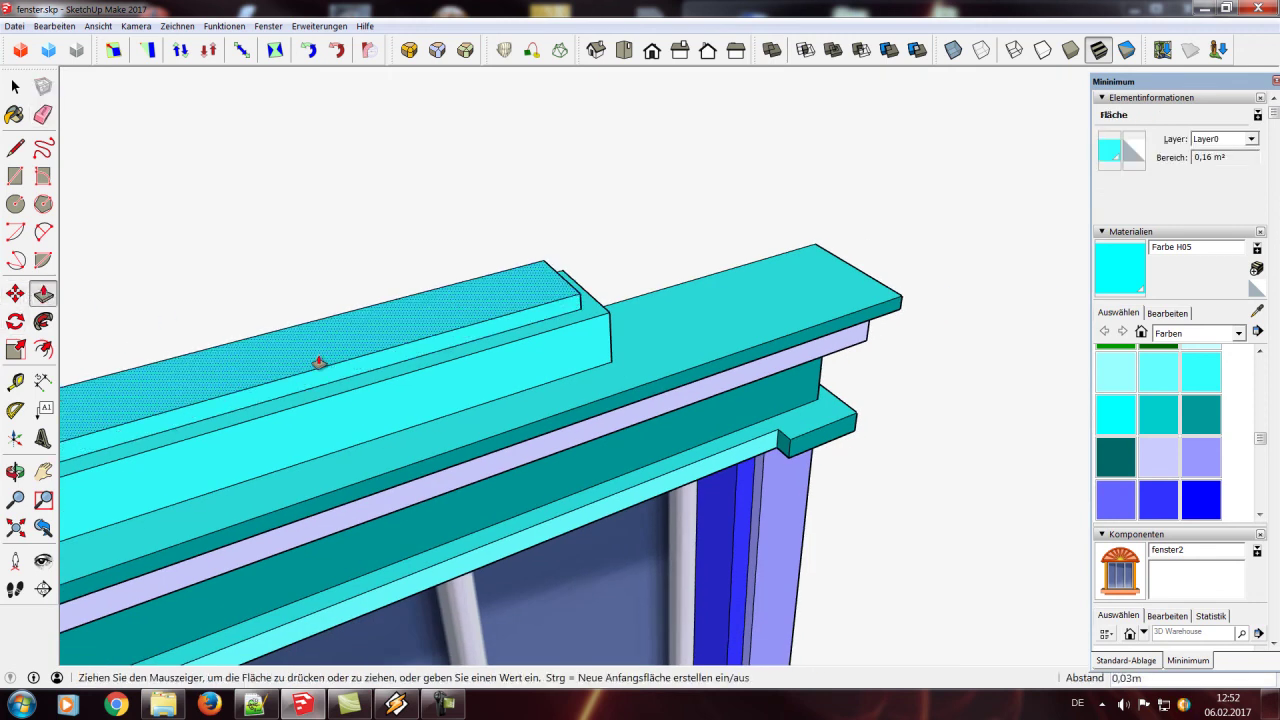
left_click(318, 362)
left_click(15, 87)
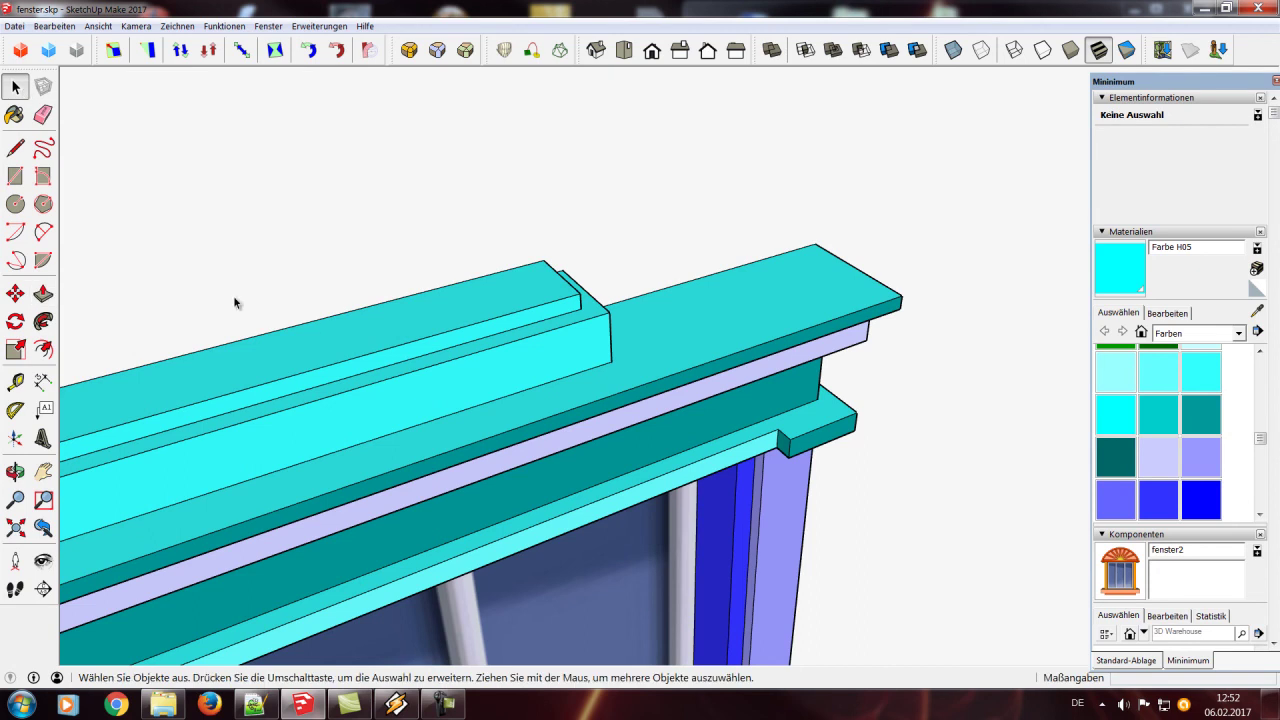
scroll(454, 425, "down", 2)
mouse_move(409, 402)
middle_mouse_down()
mouse_move(374, 334)
mouse_move(526, 240)
middle_mouse_up()
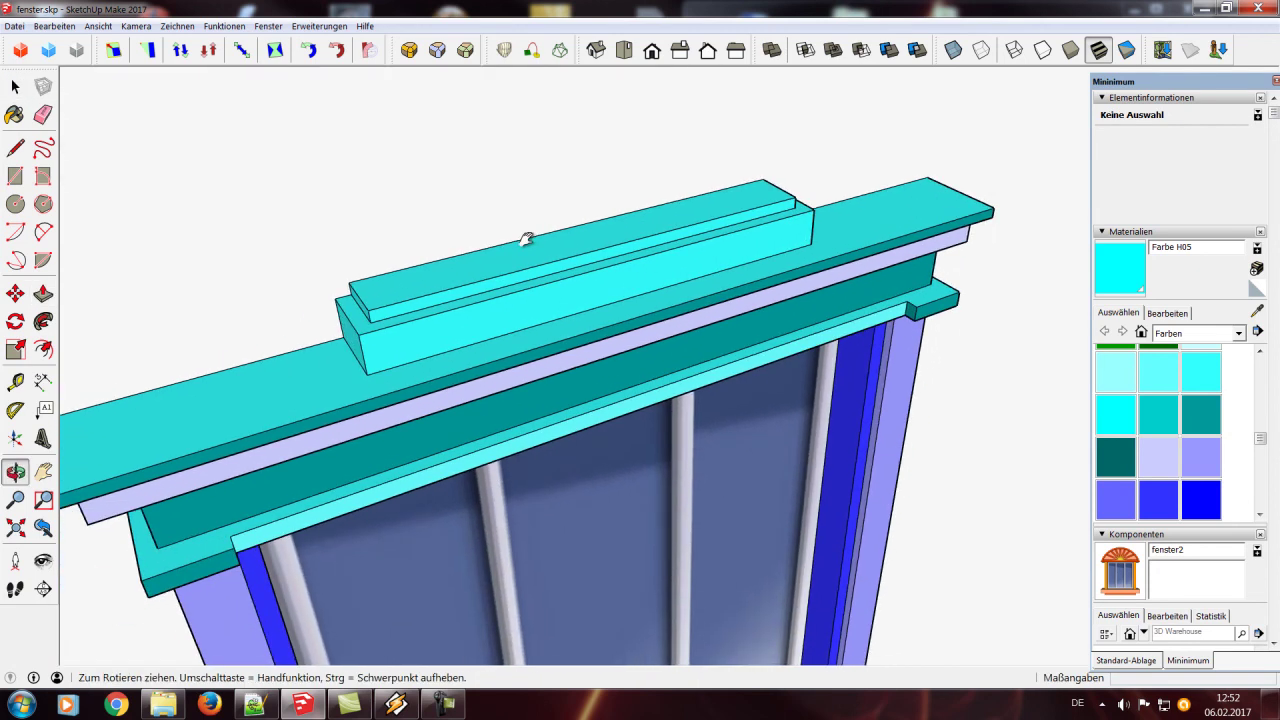
Paint the crown block's front, end and side faces dark teal
left_click(14, 115)
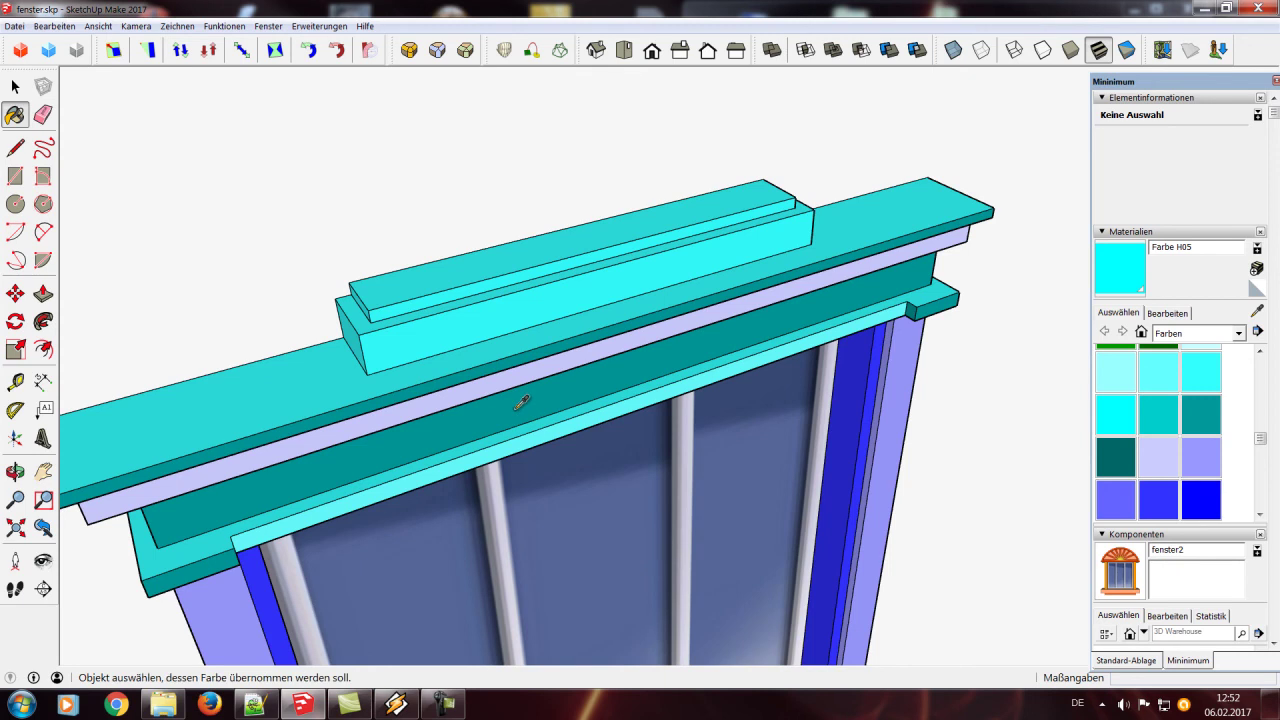
left_click(457, 329)
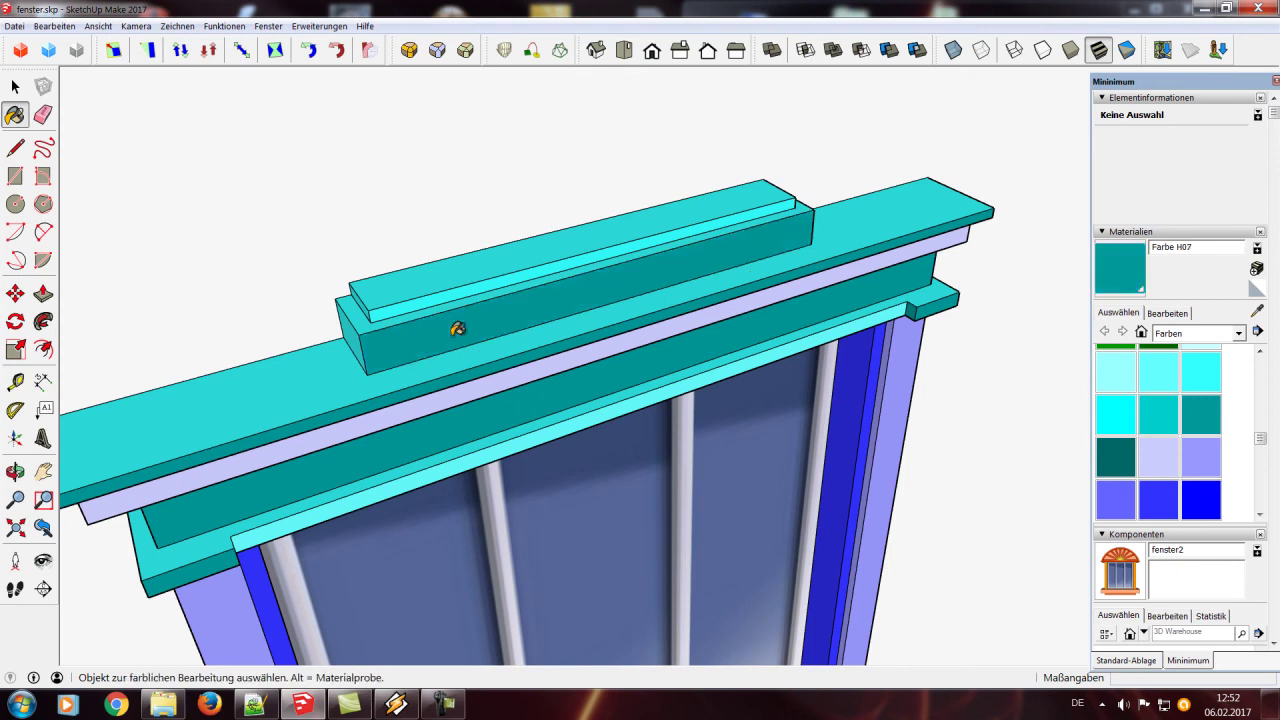
left_click(348, 335)
middle_click_drag(802, 271, 94, 240)
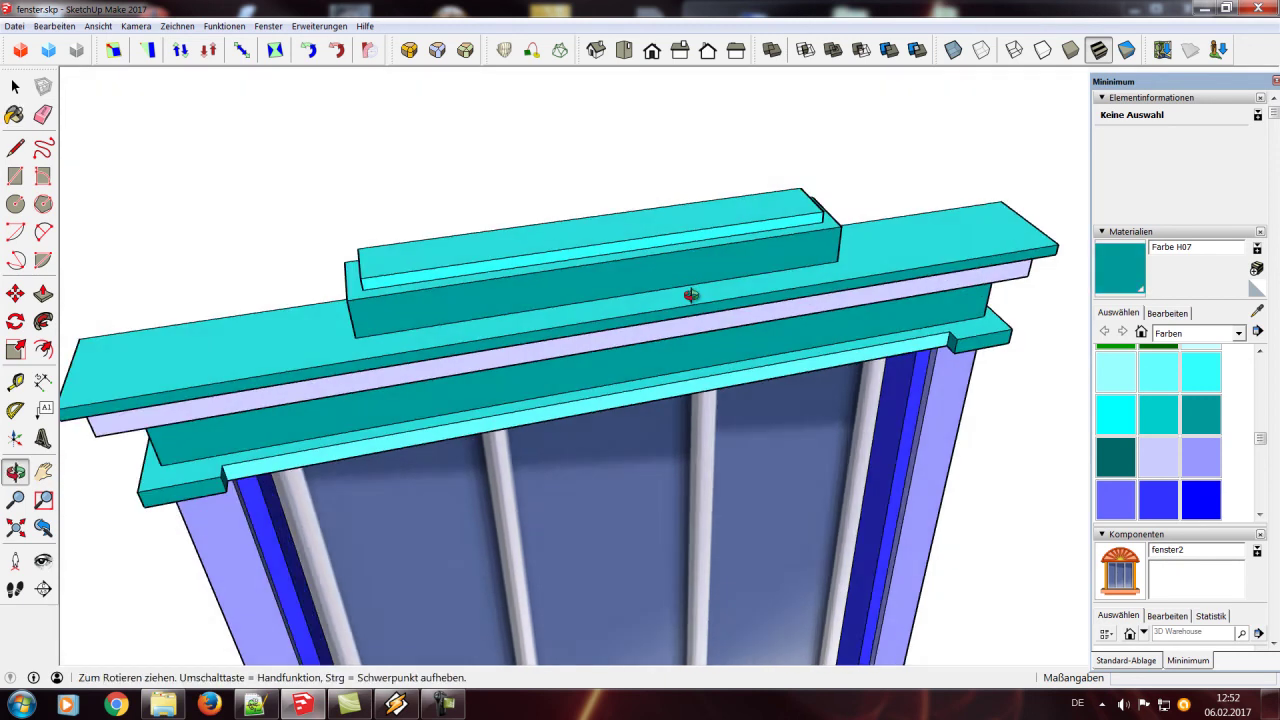
left_click(770, 332)
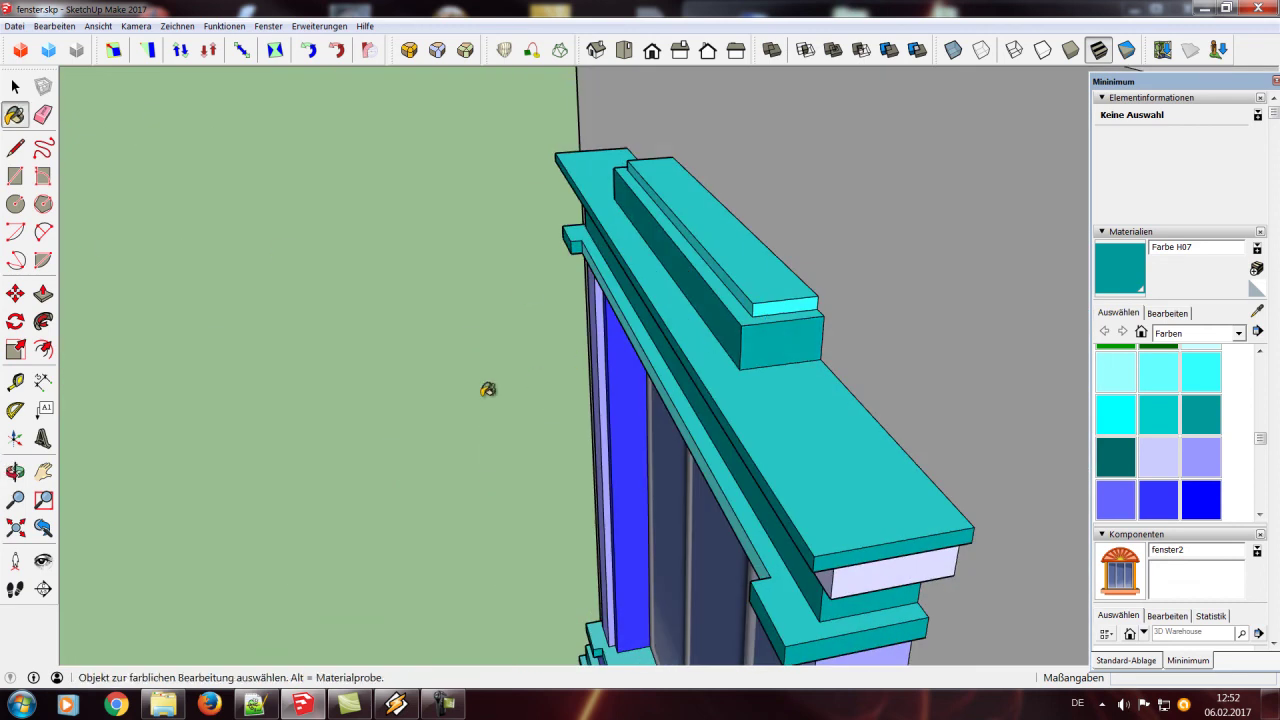
mouse_move(289, 374)
middle_mouse_down()
mouse_move(726, 194)
mouse_move(794, 217)
mouse_move(674, 274)
middle_mouse_up()
Paint the top step's end face lavender Farbe I02 and long face lighter Farbe I01
left_click(451, 352, "alt")
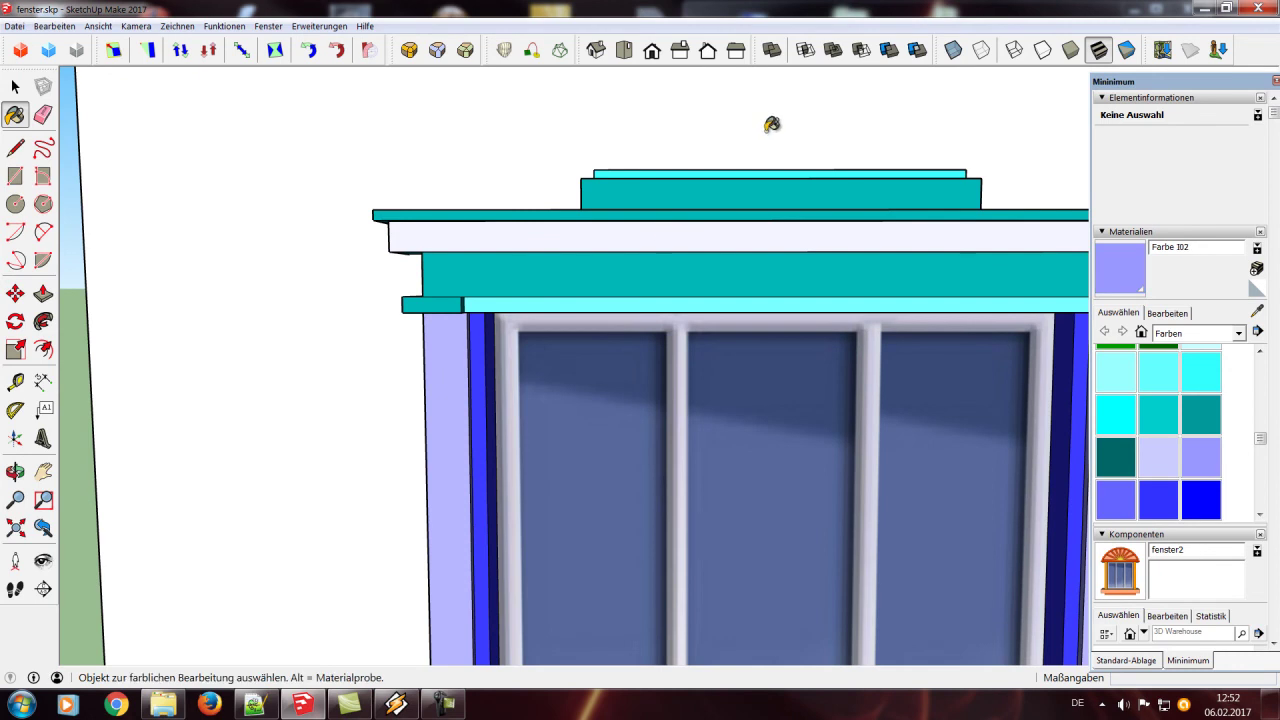
mouse_move(714, 166)
middle_mouse_down()
mouse_move(677, 211)
mouse_move(916, 310)
middle_mouse_up()
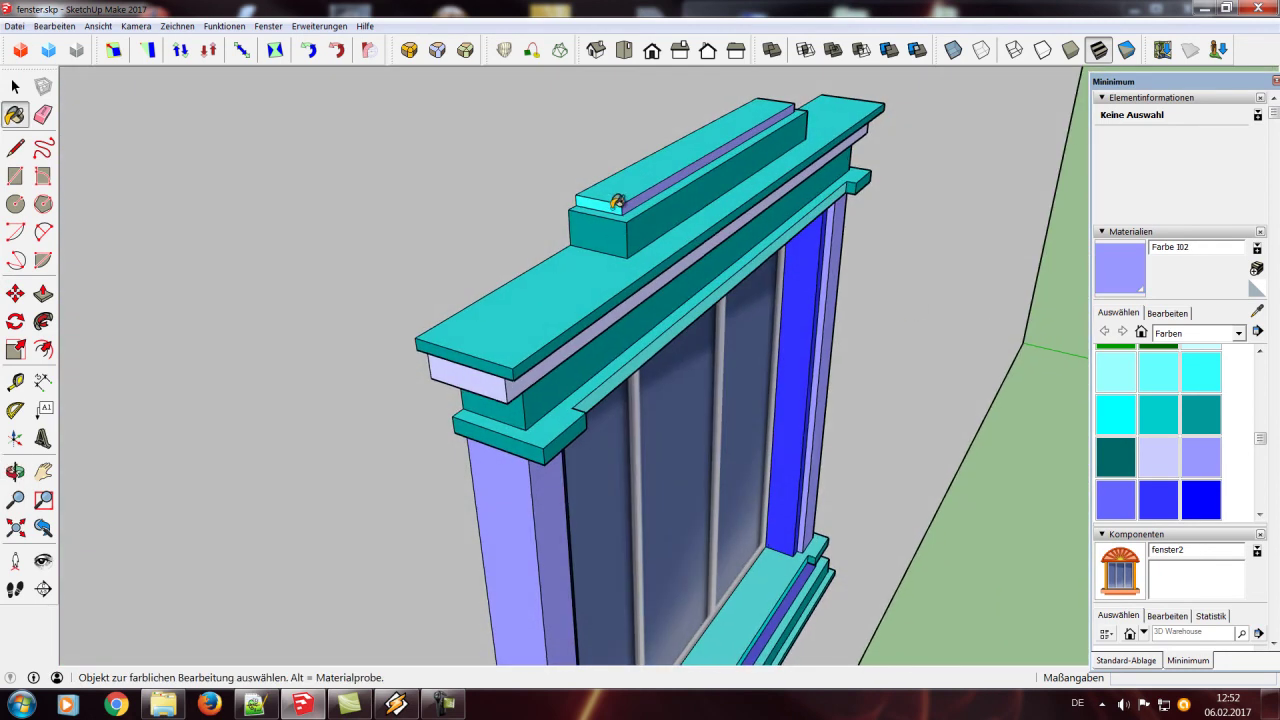
mouse_move(923, 134)
middle_mouse_down()
mouse_move(200, 180)
mouse_move(608, 171)
middle_mouse_up()
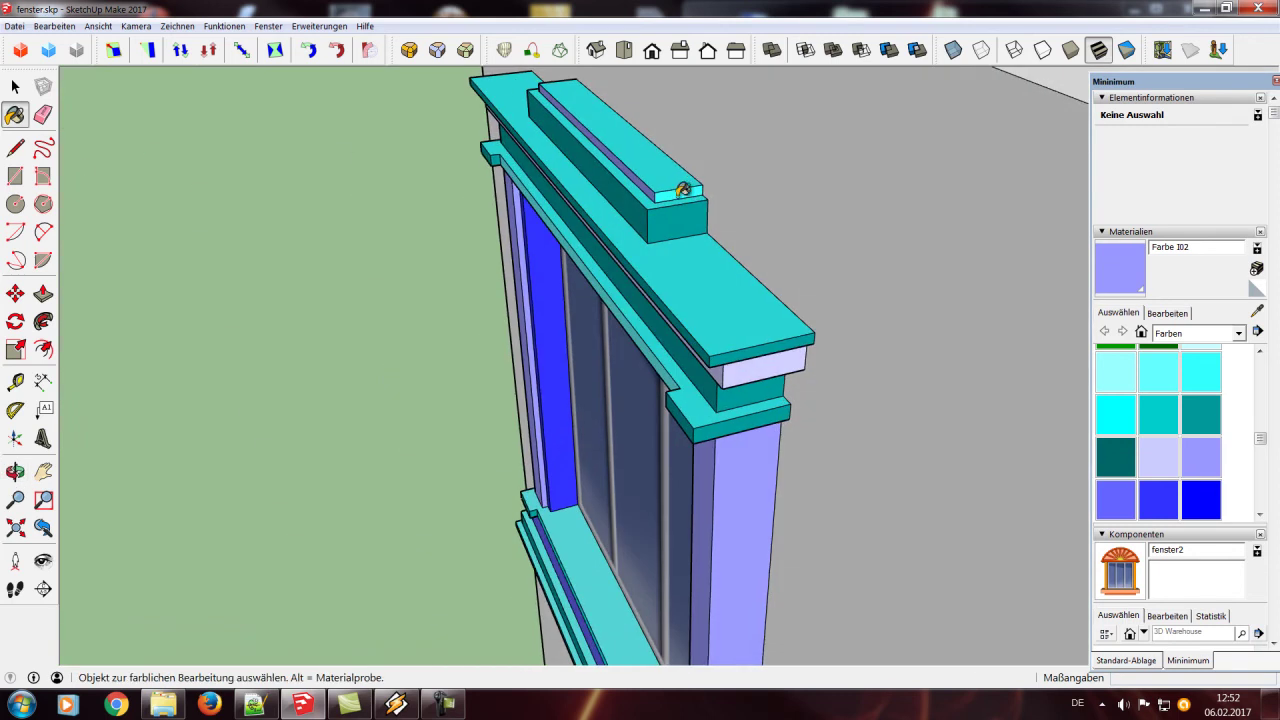
left_click(683, 191)
left_click(776, 360, "alt")
left_click(677, 171)
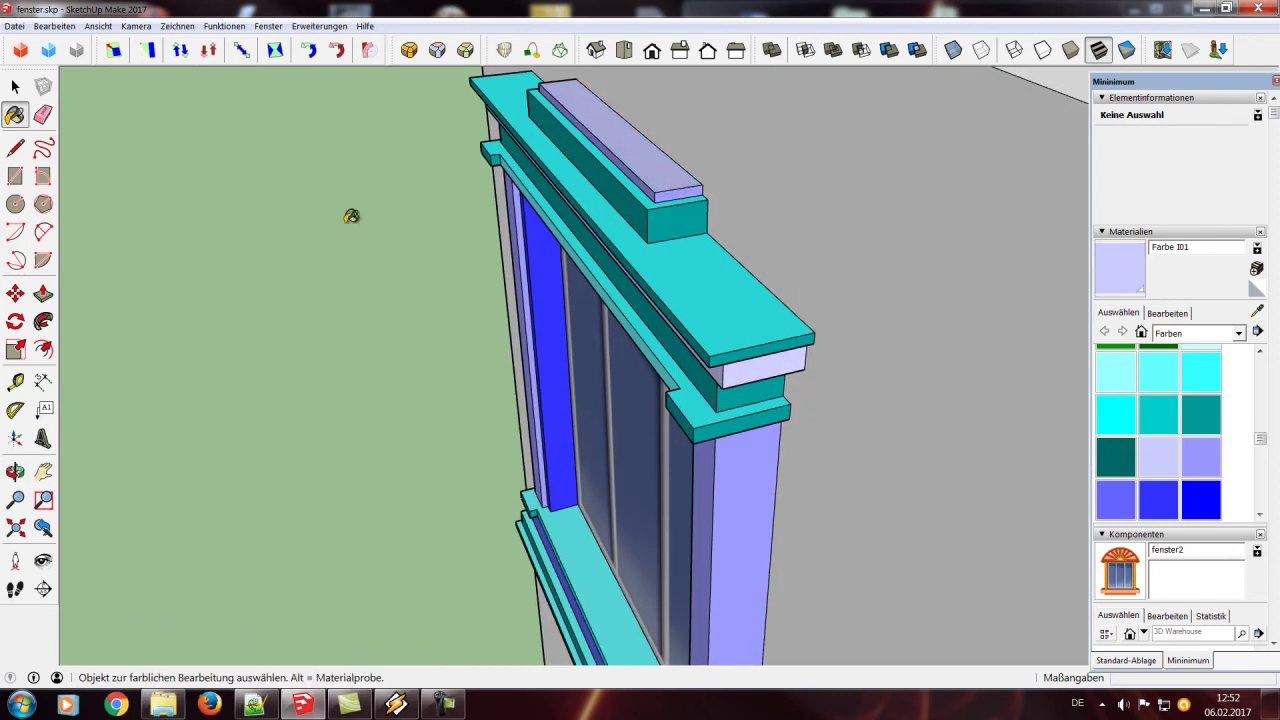
middle_click_drag(334, 480, 734, 337)
scroll(791, 363, "up", 1)
scroll(765, 408, "down", 3)
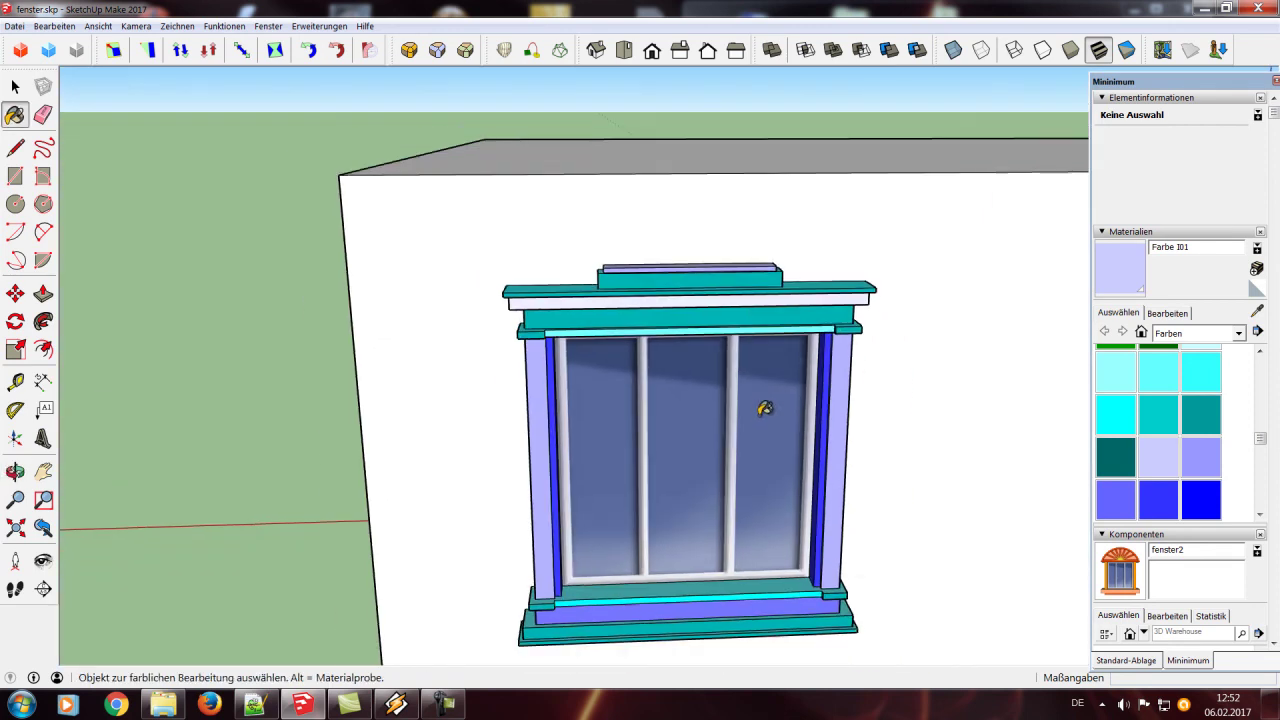
mouse_move(863, 563)
middle_mouse_down()
mouse_move(943, 557)
mouse_move(869, 417)
middle_mouse_up()
scroll(855, 425, "up", 2)
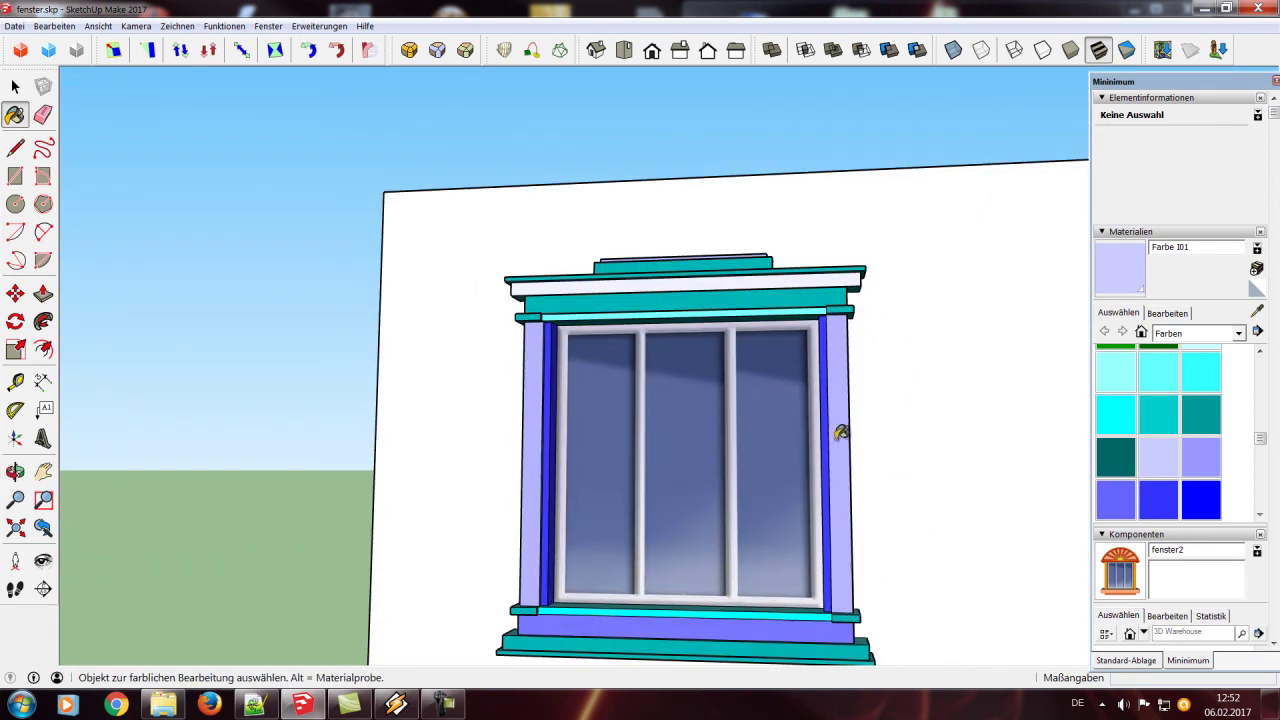
scroll(666, 566, "down", 1)
scroll(228, 322, "down", 2)
Box-select the entire finished window
left_click(15, 87)
middle_click_drag(206, 303, 222, 341)
mouse_move(222, 341)
left_mouse_down()
mouse_move(306, 315)
mouse_move(316, 335)
left_mouse_up()
key("space")
mouse_move(384, 264)
left_mouse_down()
mouse_move(722, 587)
mouse_move(737, 606)
mouse_move(703, 624)
left_mouse_up()
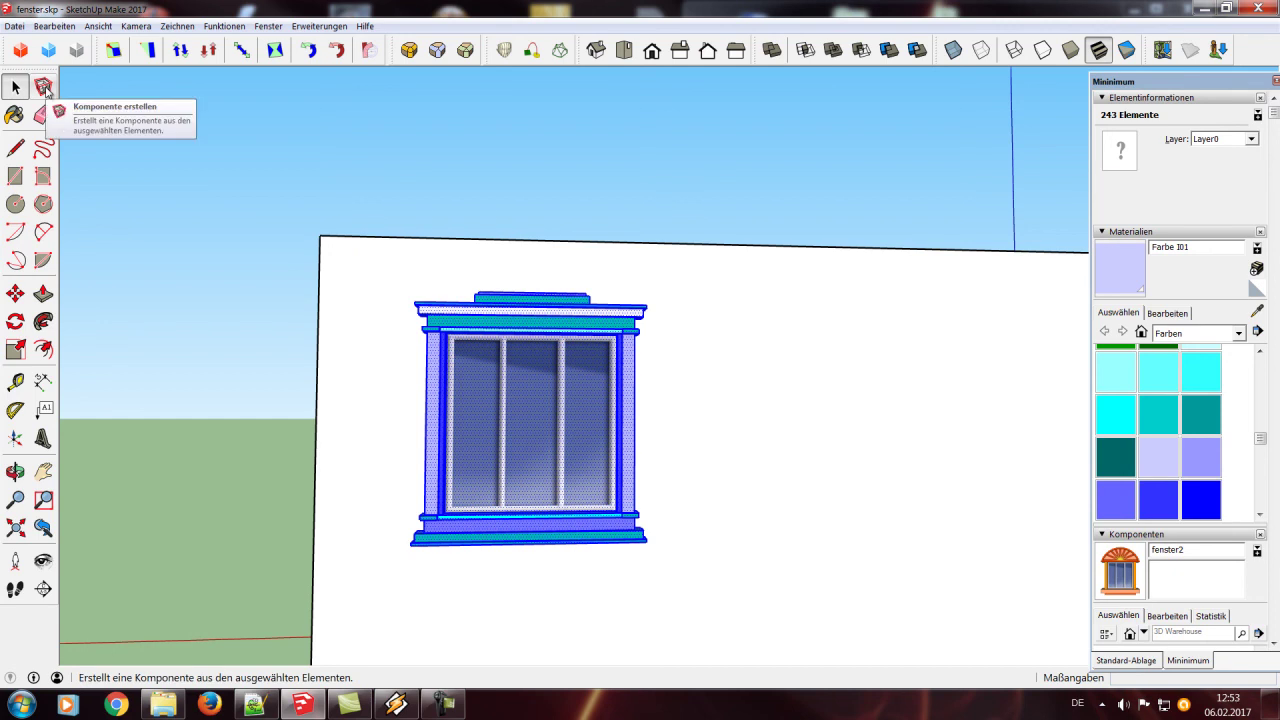
Make the selection a component named fenster6 with Erstellen
left_click(44, 88)
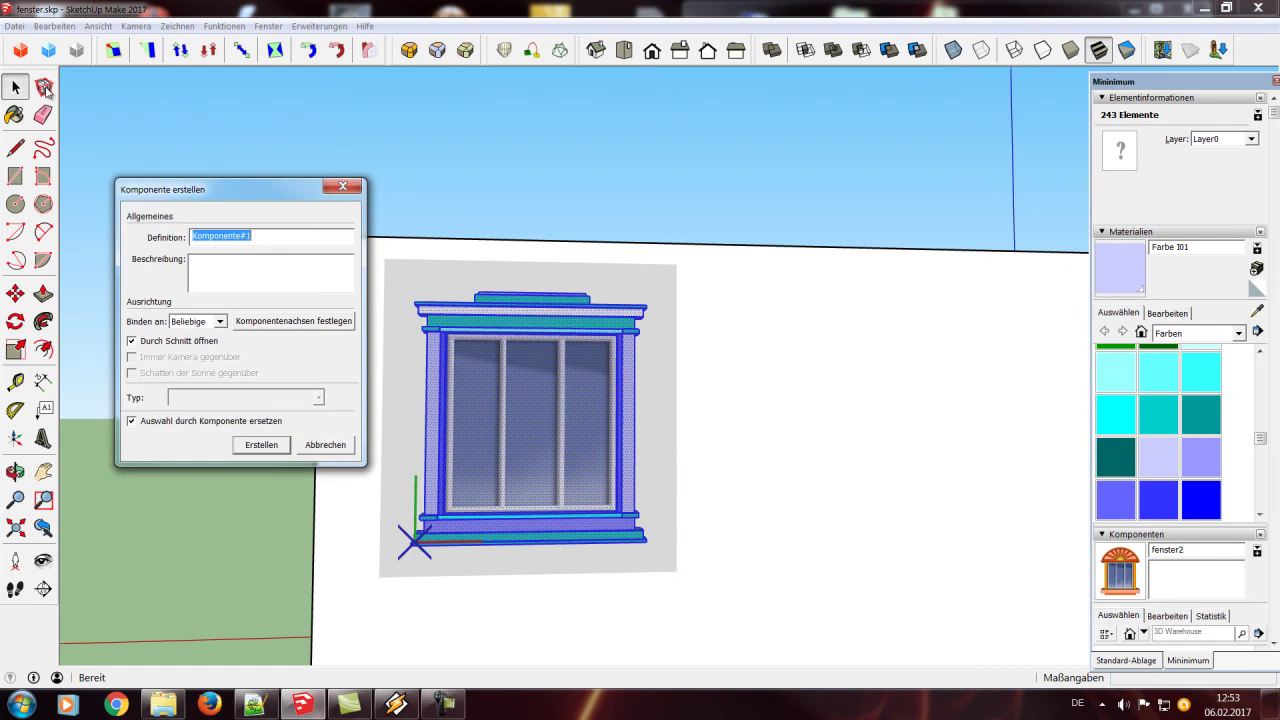
type("fenster6")
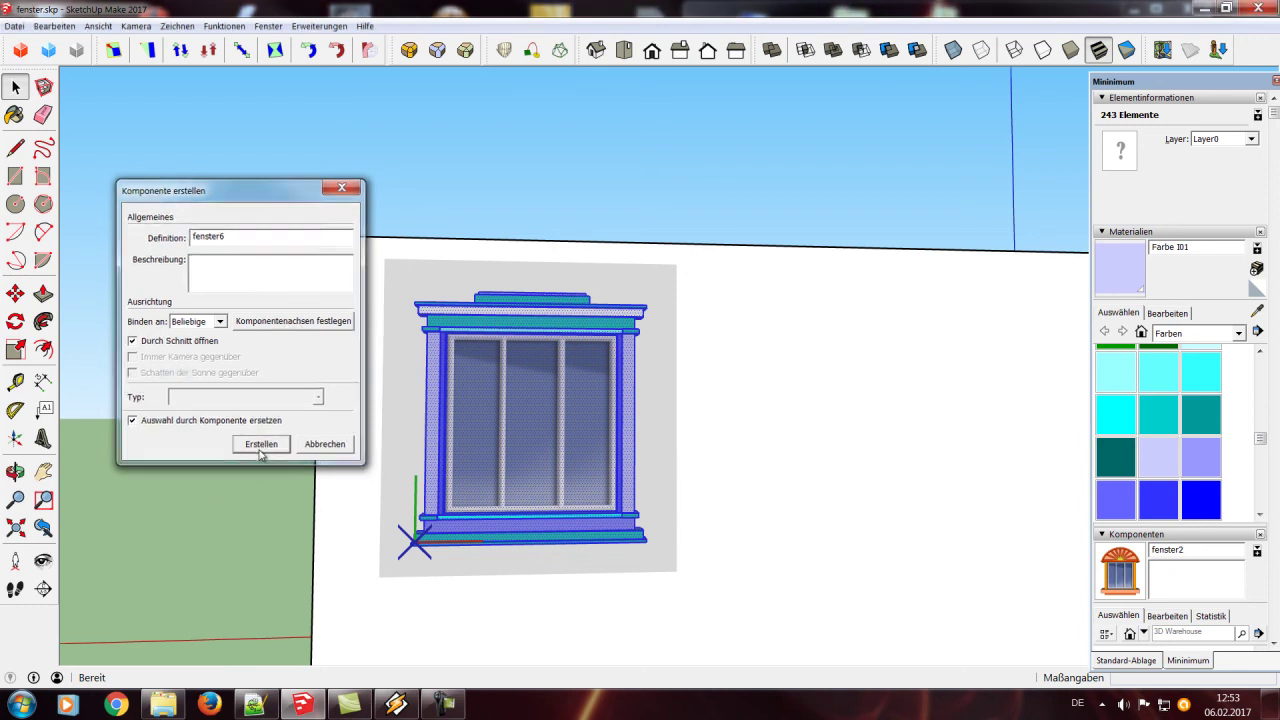
left_click(260, 446)
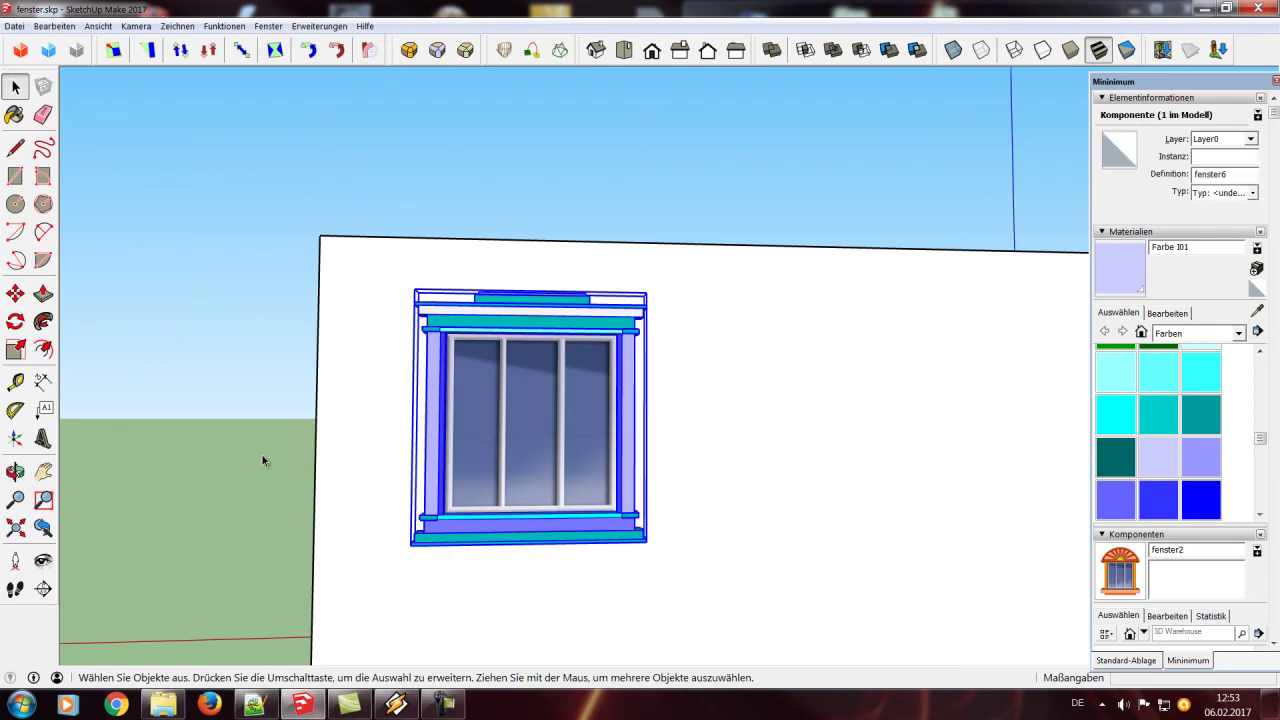
scroll(786, 330, "down", 3)
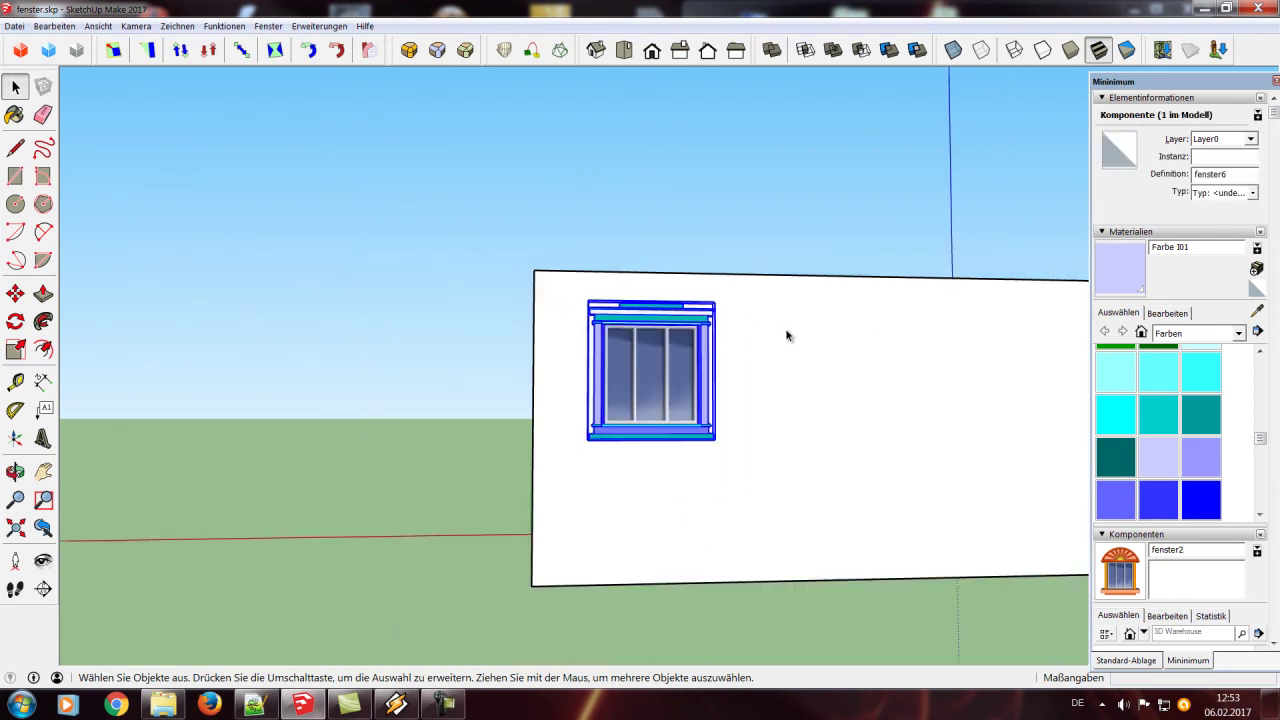
mouse_move(879, 500)
middle_mouse_down()
mouse_move(817, 569)
mouse_move(531, 609)
mouse_move(298, 604)
mouse_move(277, 528)
mouse_move(894, 528)
mouse_move(960, 480)
middle_mouse_up()
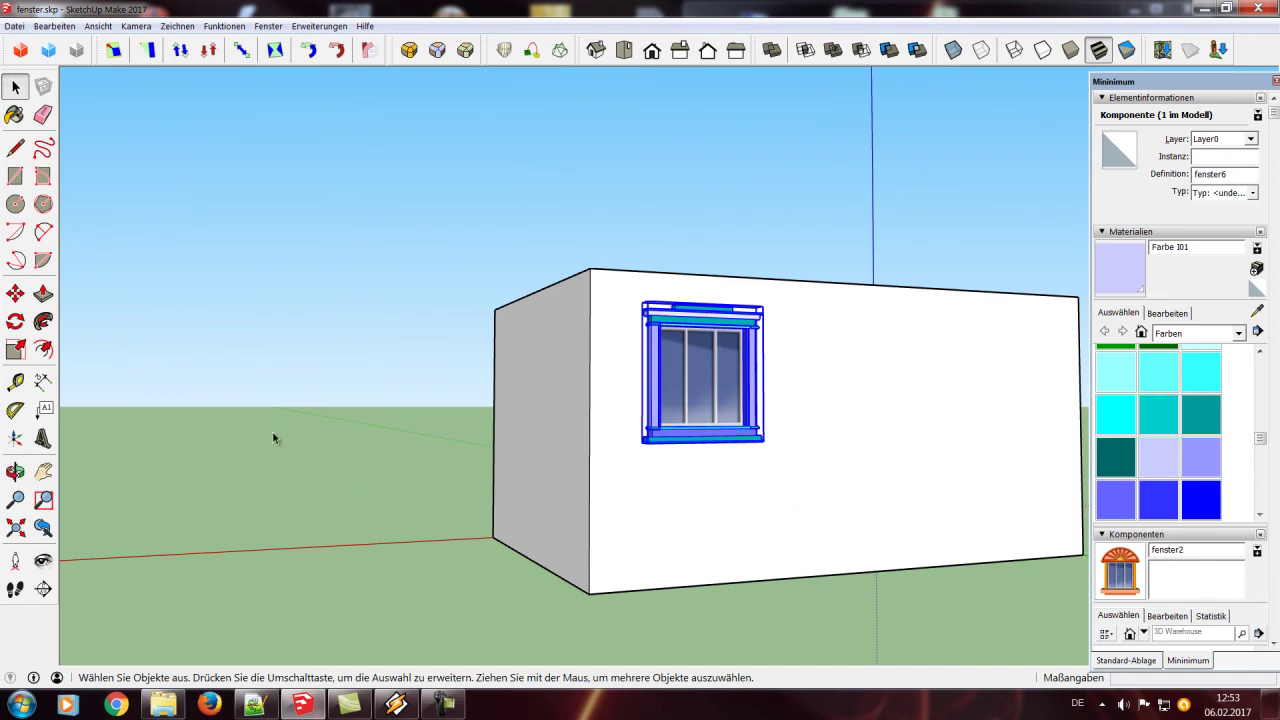
left_click(913, 594)
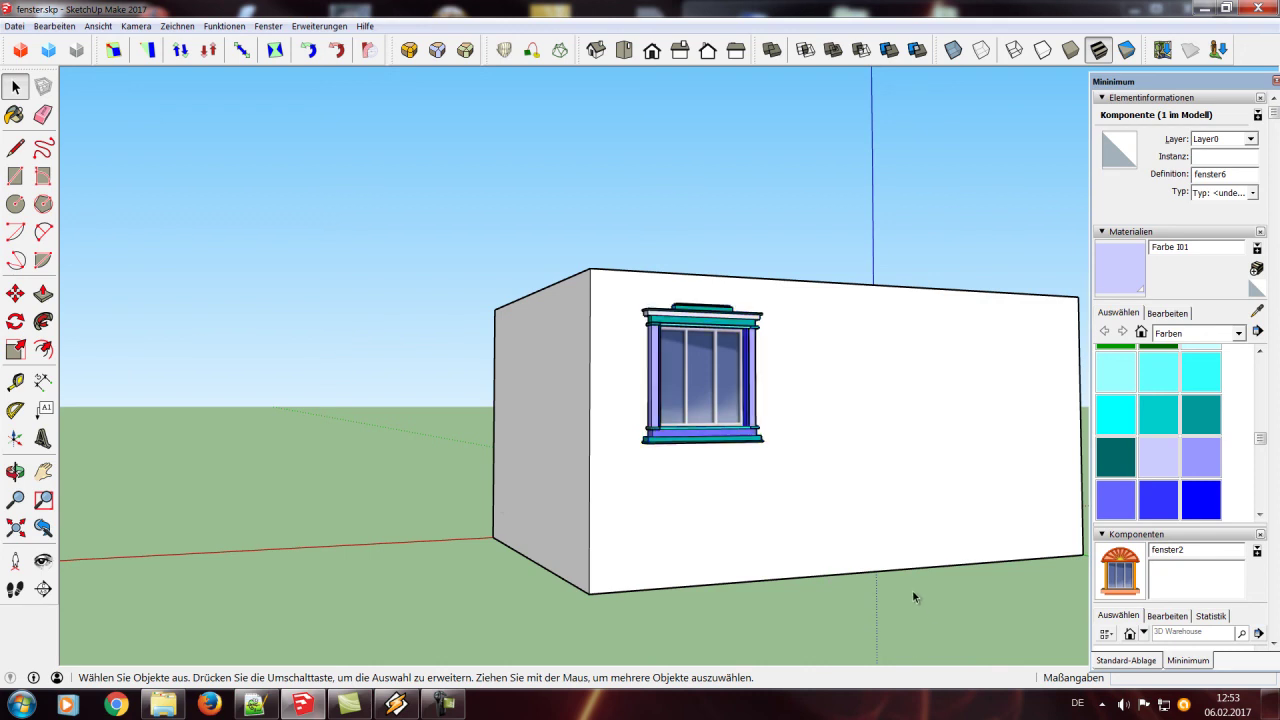